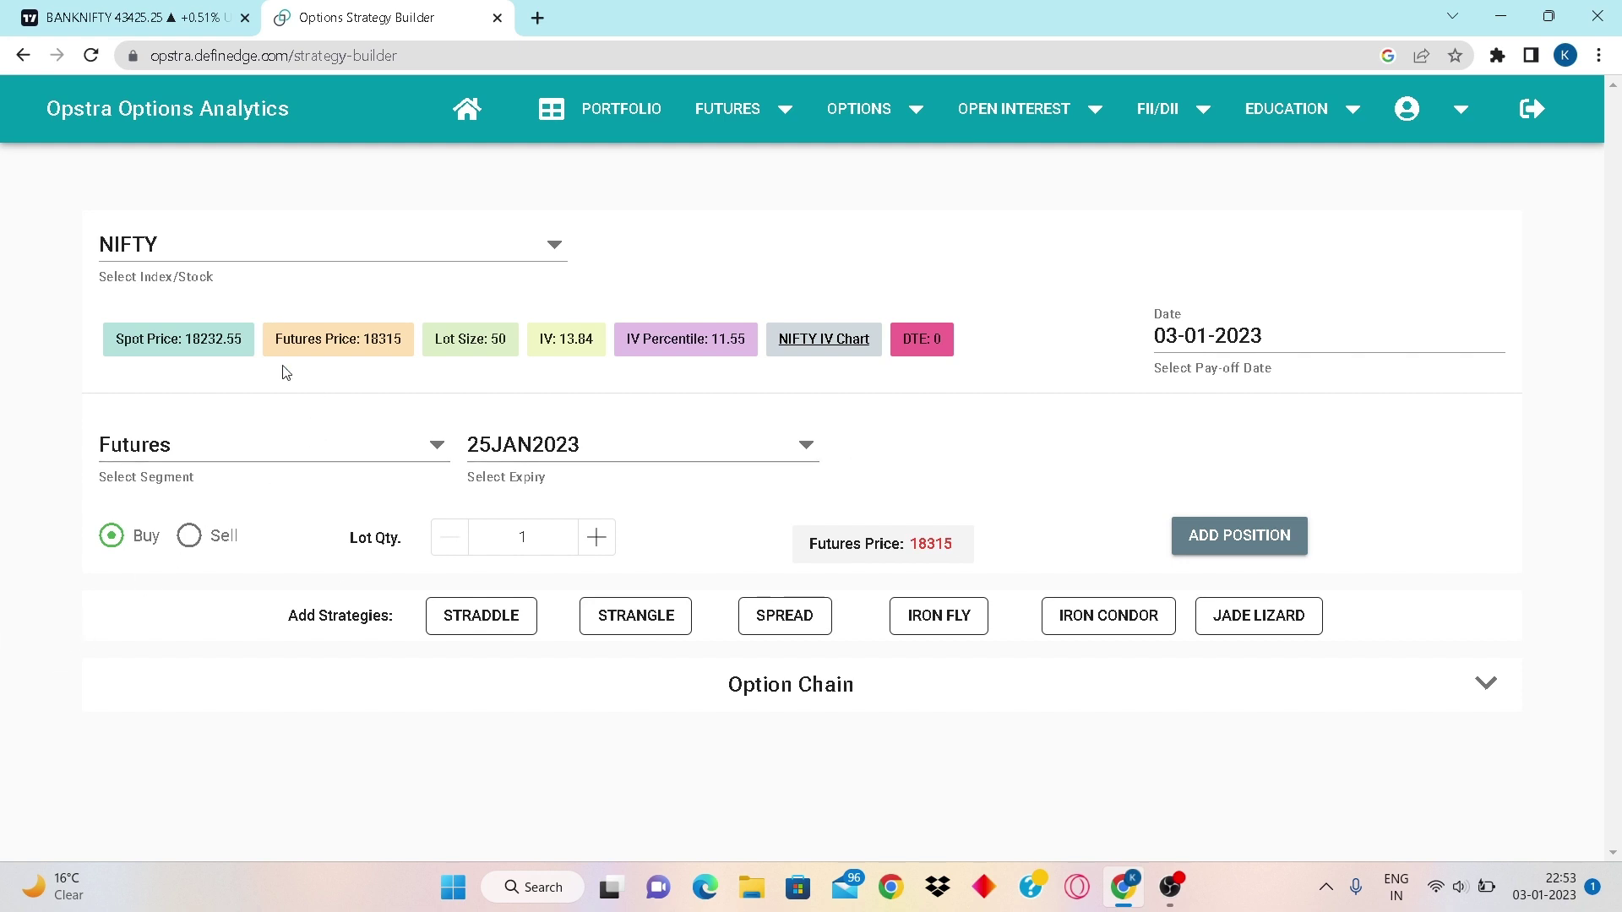
# Set the NIFTY segment to Options with the 05JAN2023 expiry.
pyautogui.click(334, 449)
pyautogui.click(211, 549)
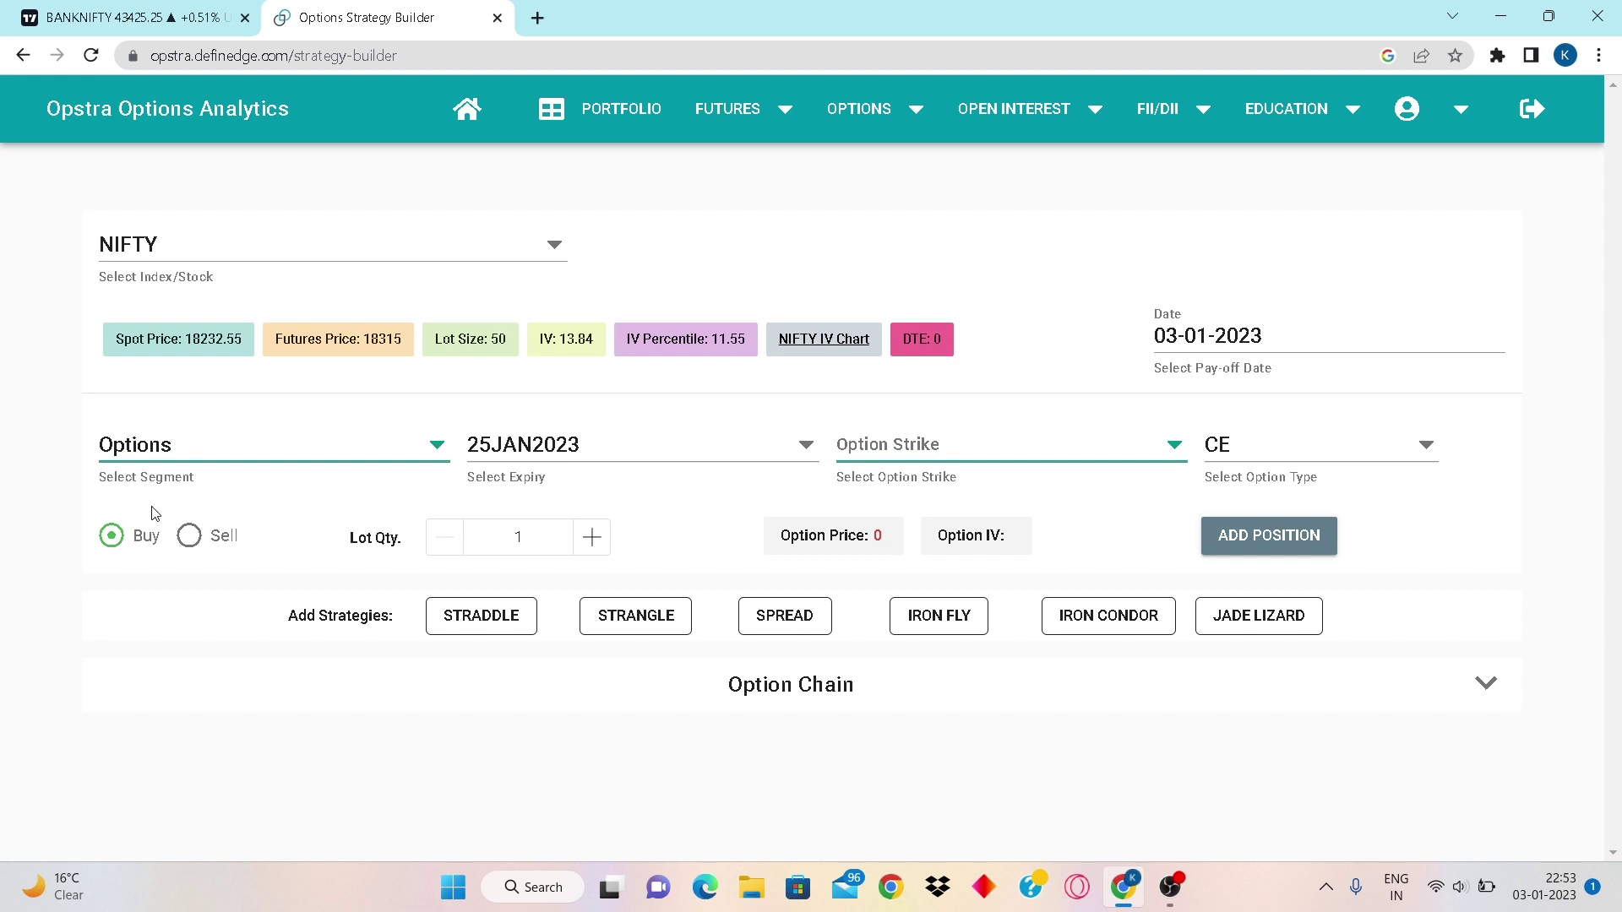
pyautogui.click(608, 454)
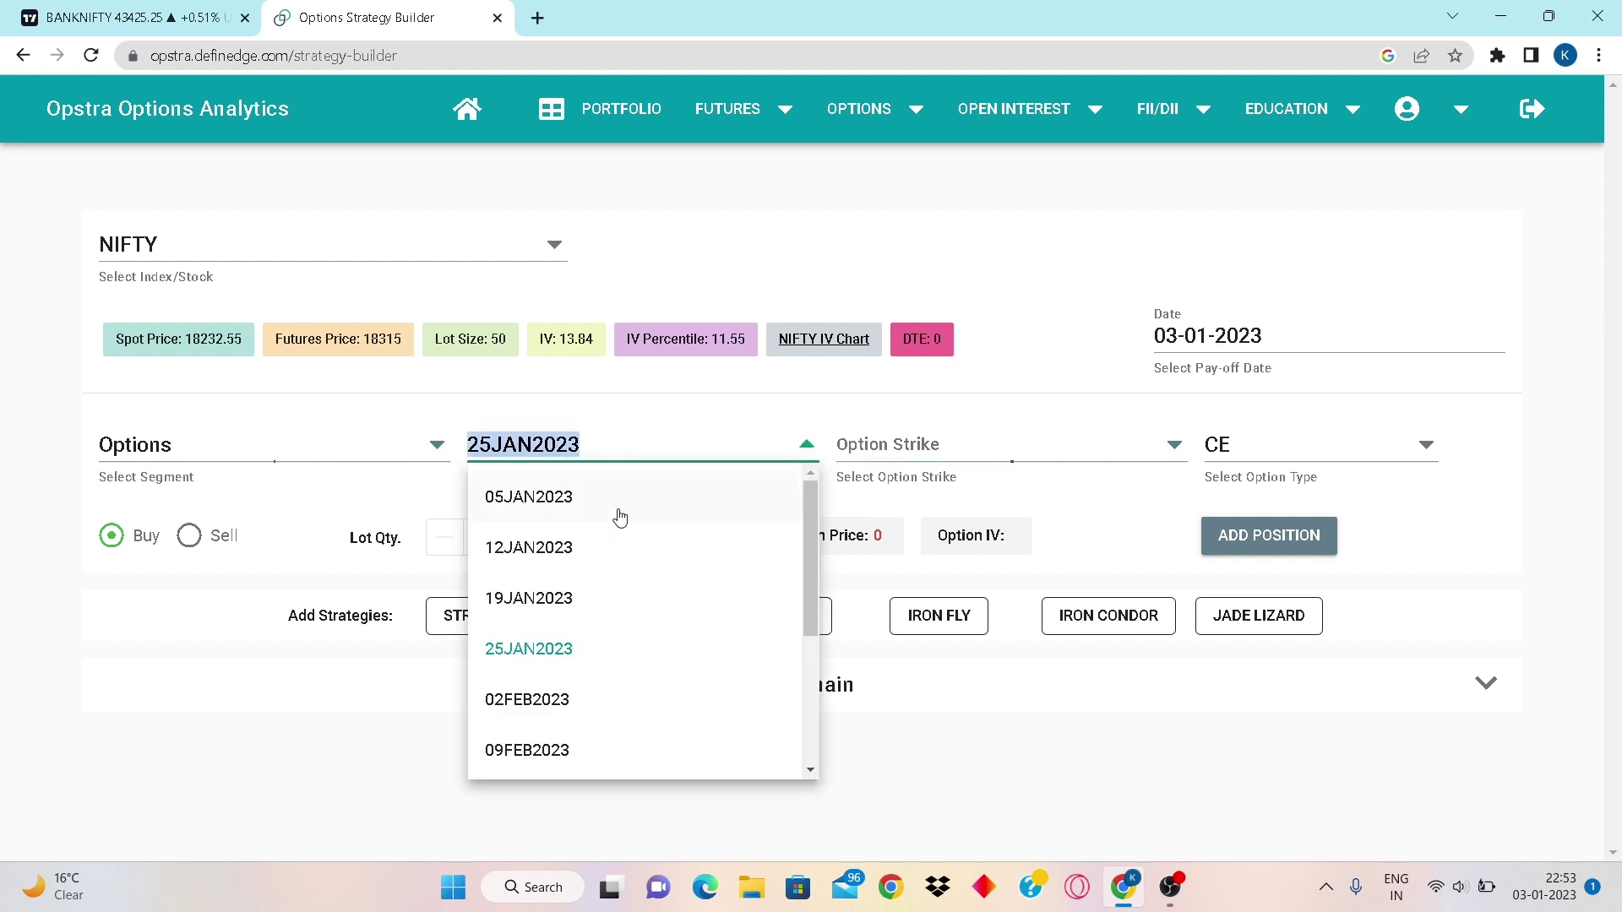
pyautogui.click(518, 507)
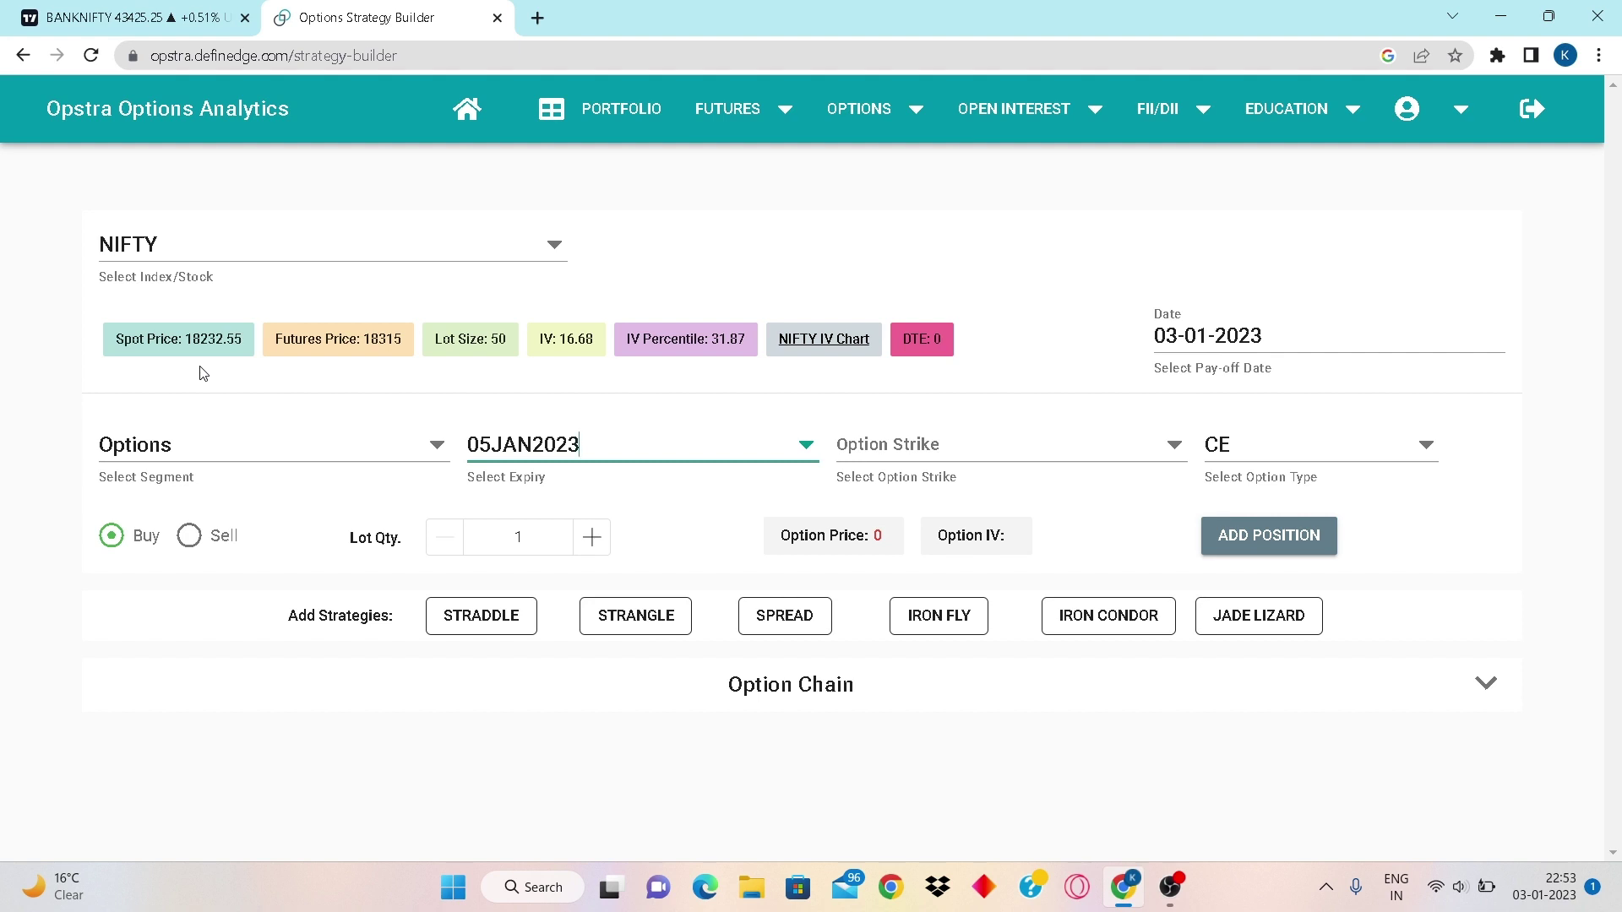
# Add a sell position of 2 lots at the 18000 CE strike.
pyautogui.click(989, 457)
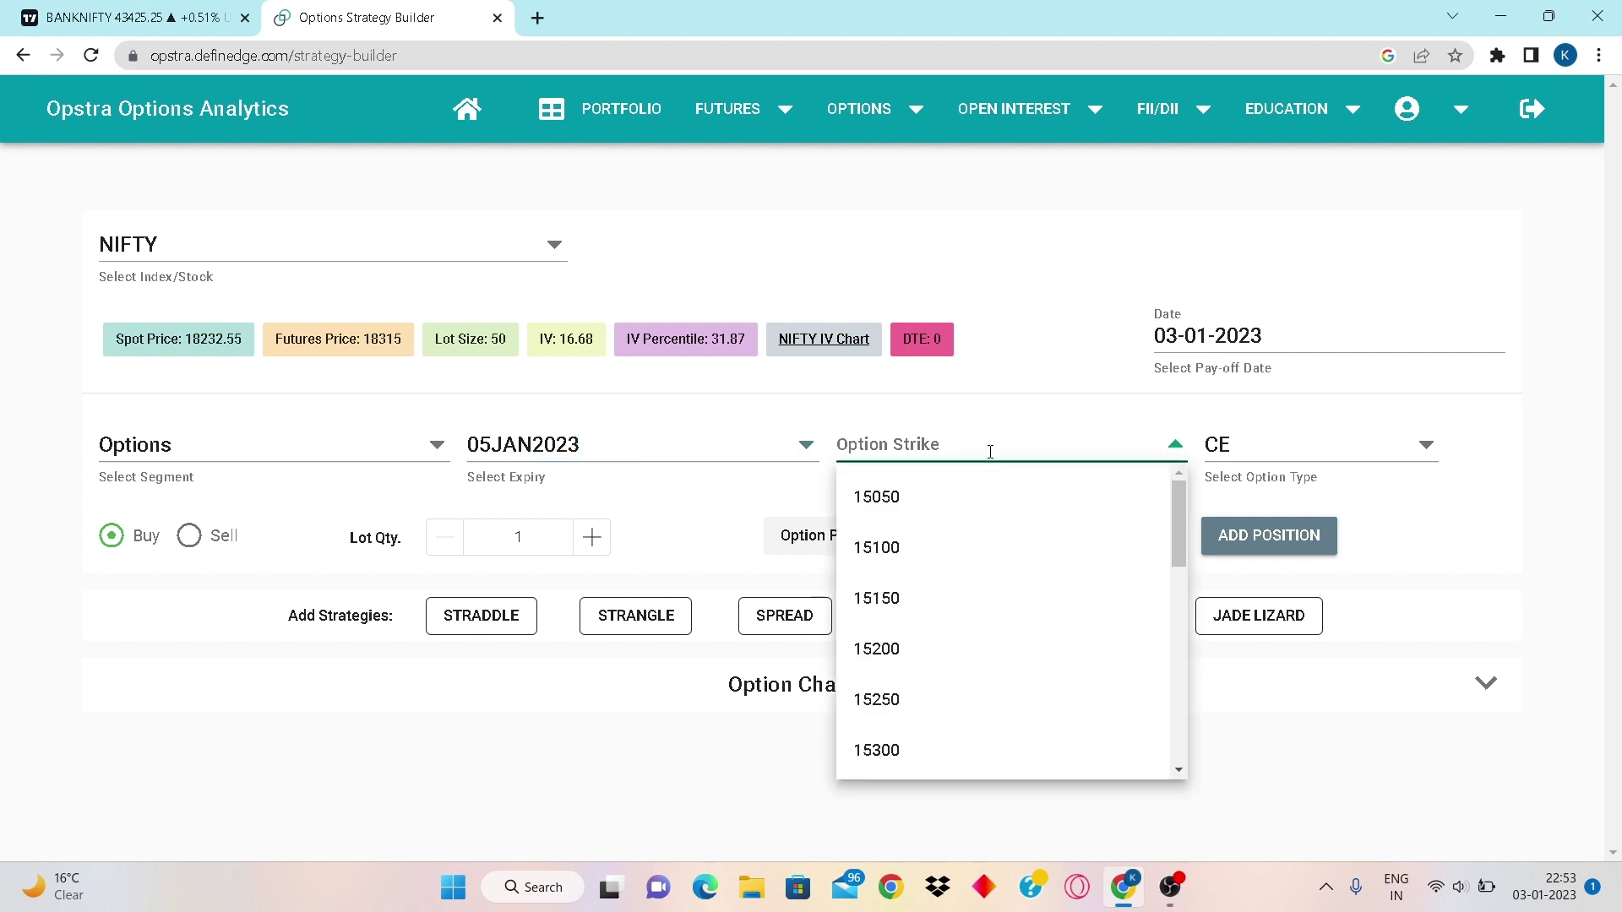
pyautogui.scroll(-7, 993, 626)
pyautogui.scroll(-6, 959, 695)
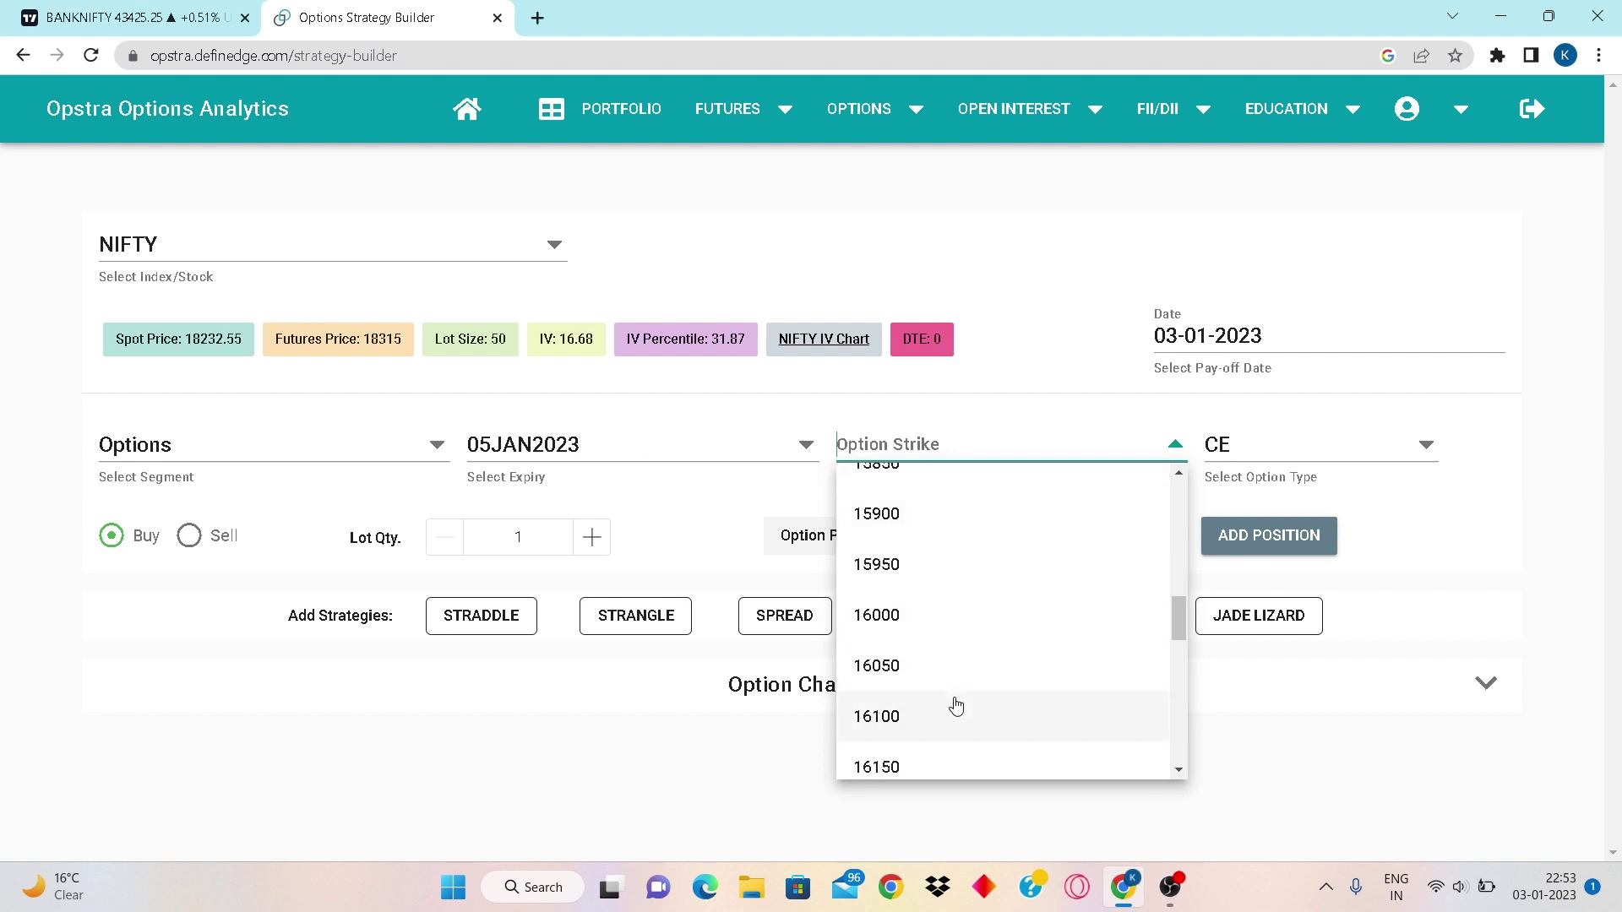
pyautogui.scroll(-3, 944, 695)
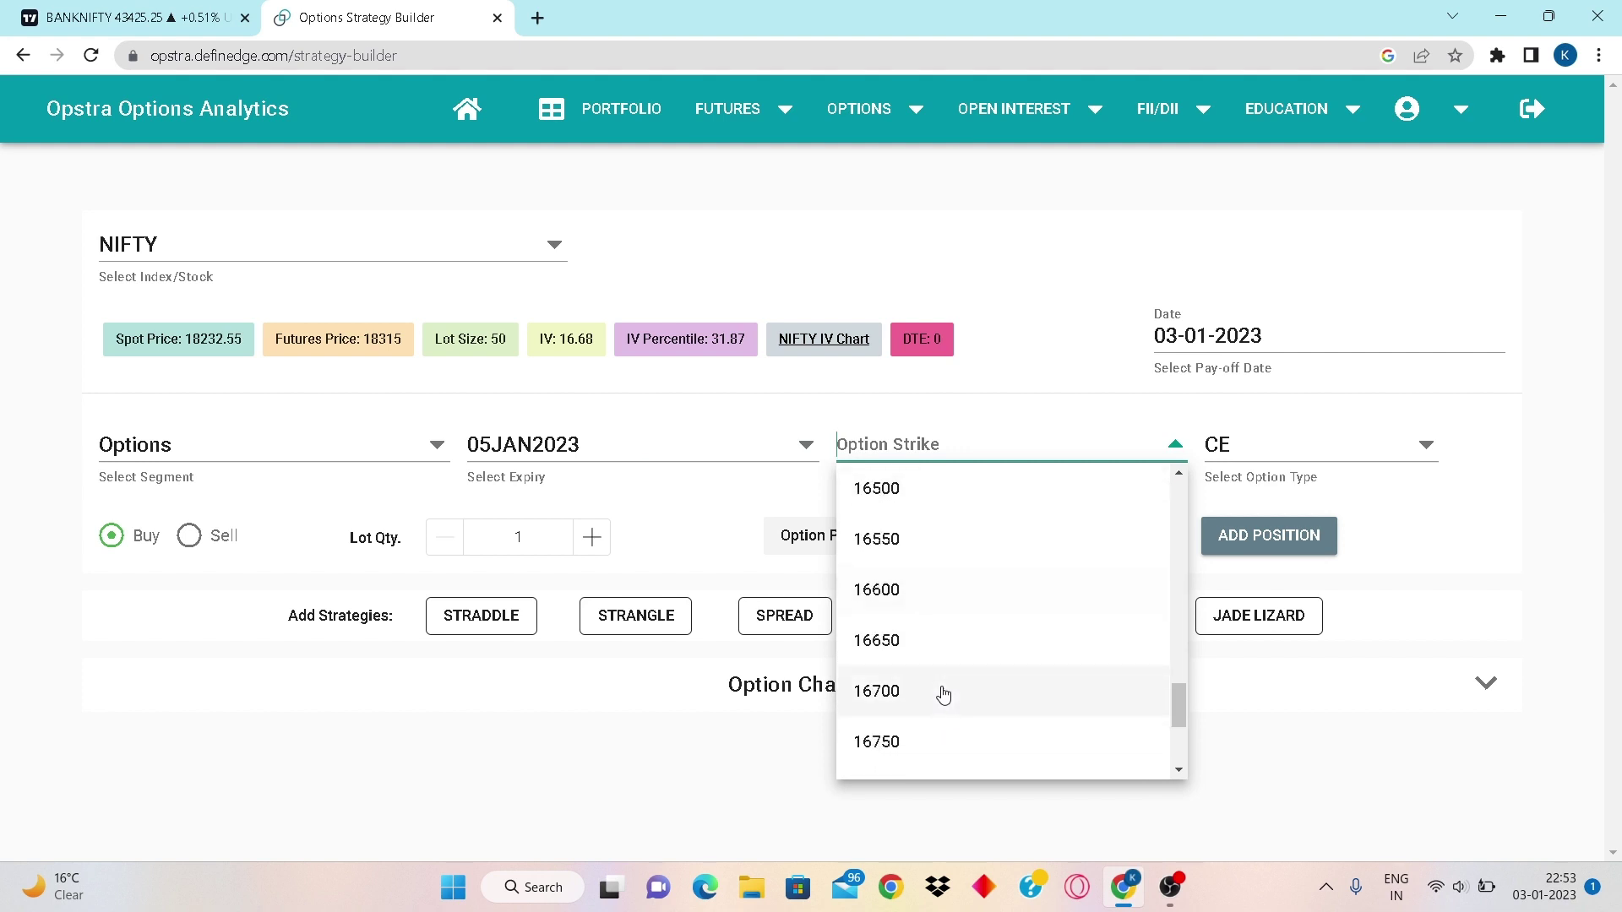
pyautogui.scroll(-12, 943, 694)
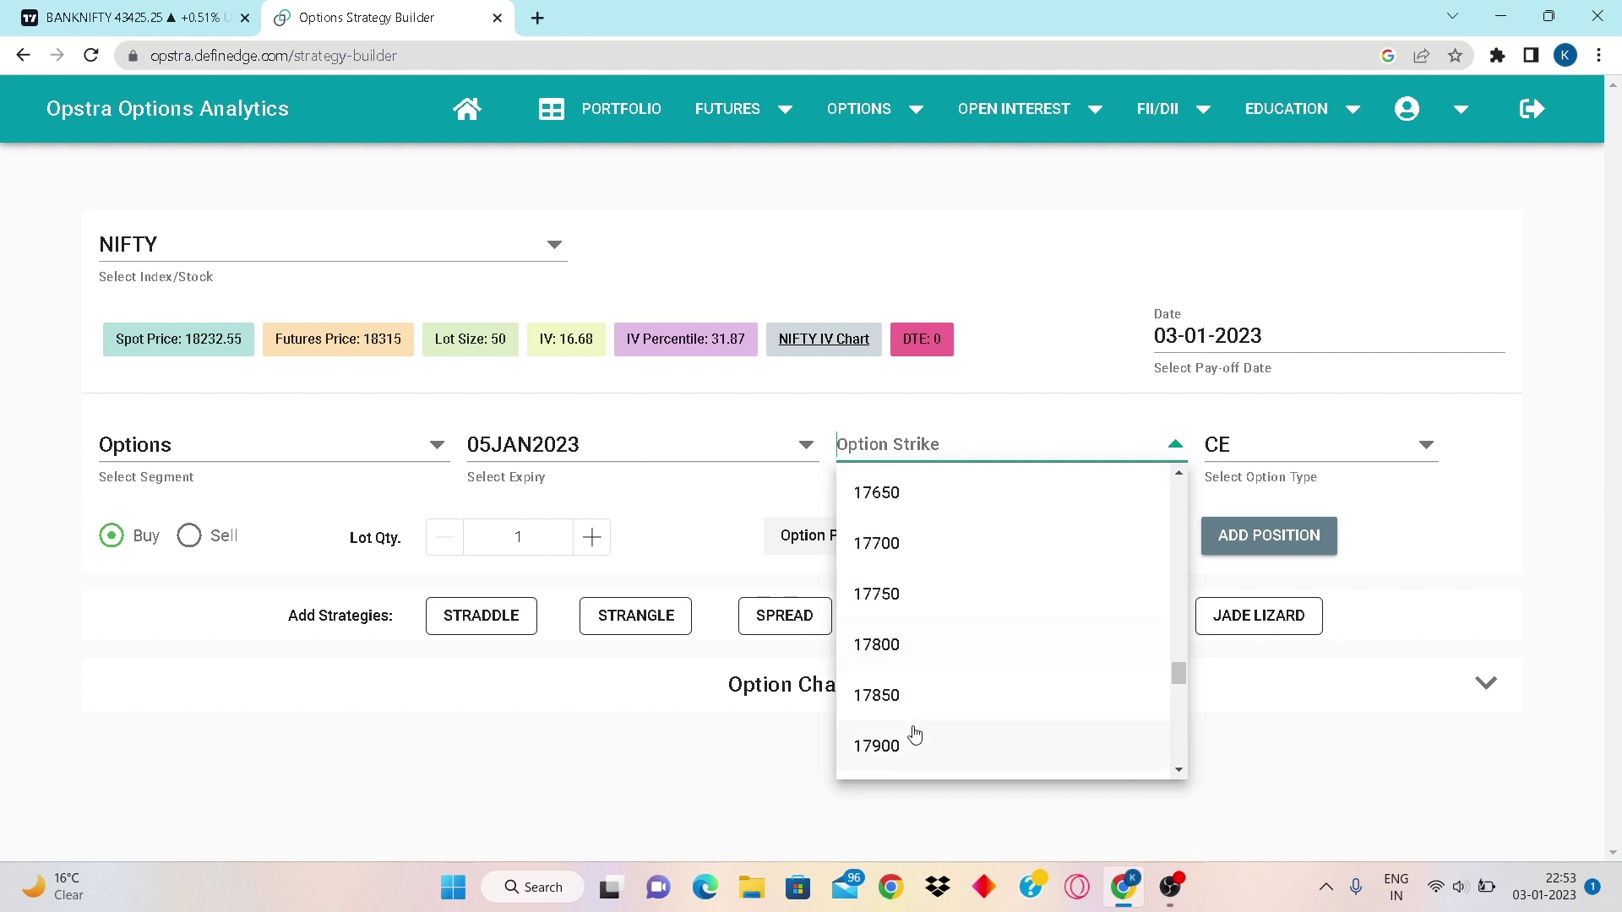
pyautogui.scroll(-2, 912, 718)
pyautogui.click(908, 647)
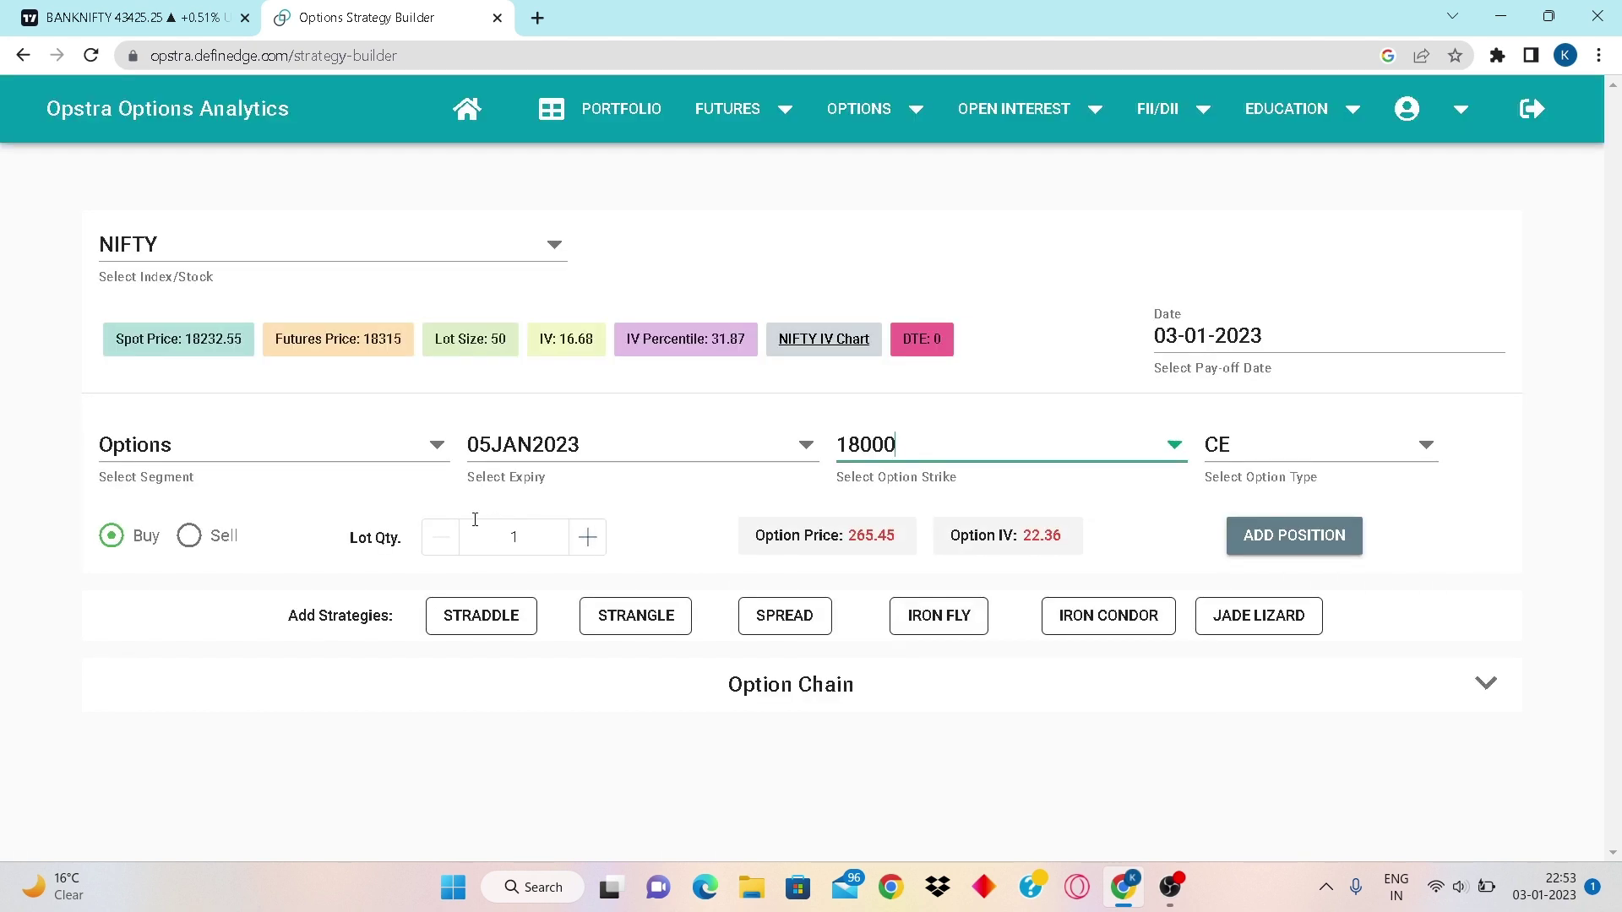
pyautogui.click(589, 538)
pyautogui.click(188, 535)
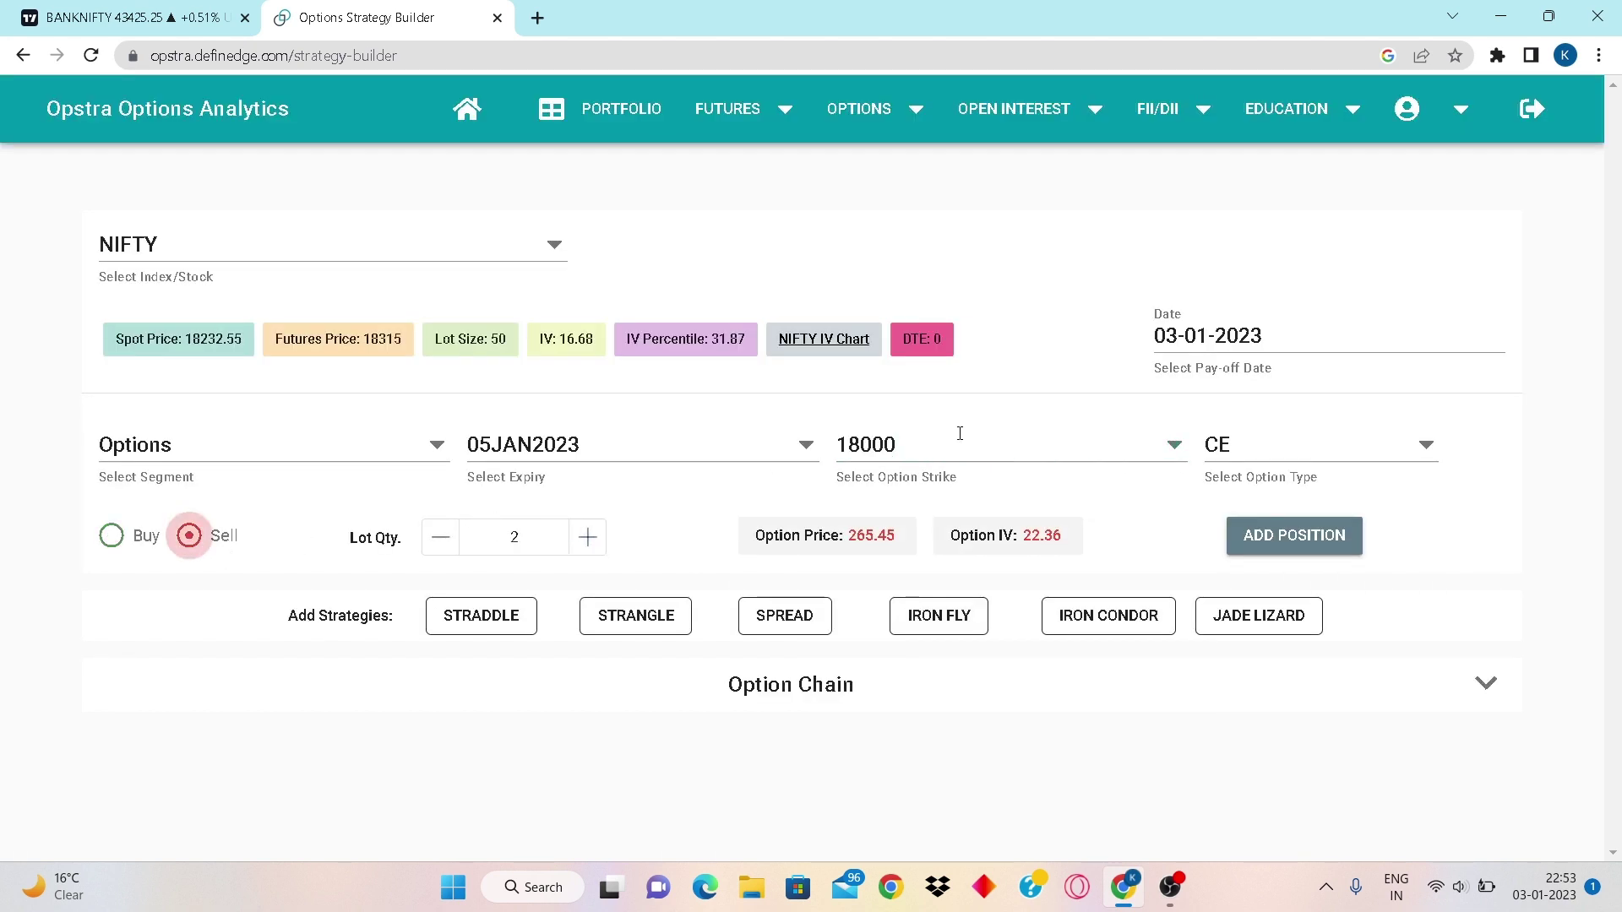
pyautogui.click(1260, 559)
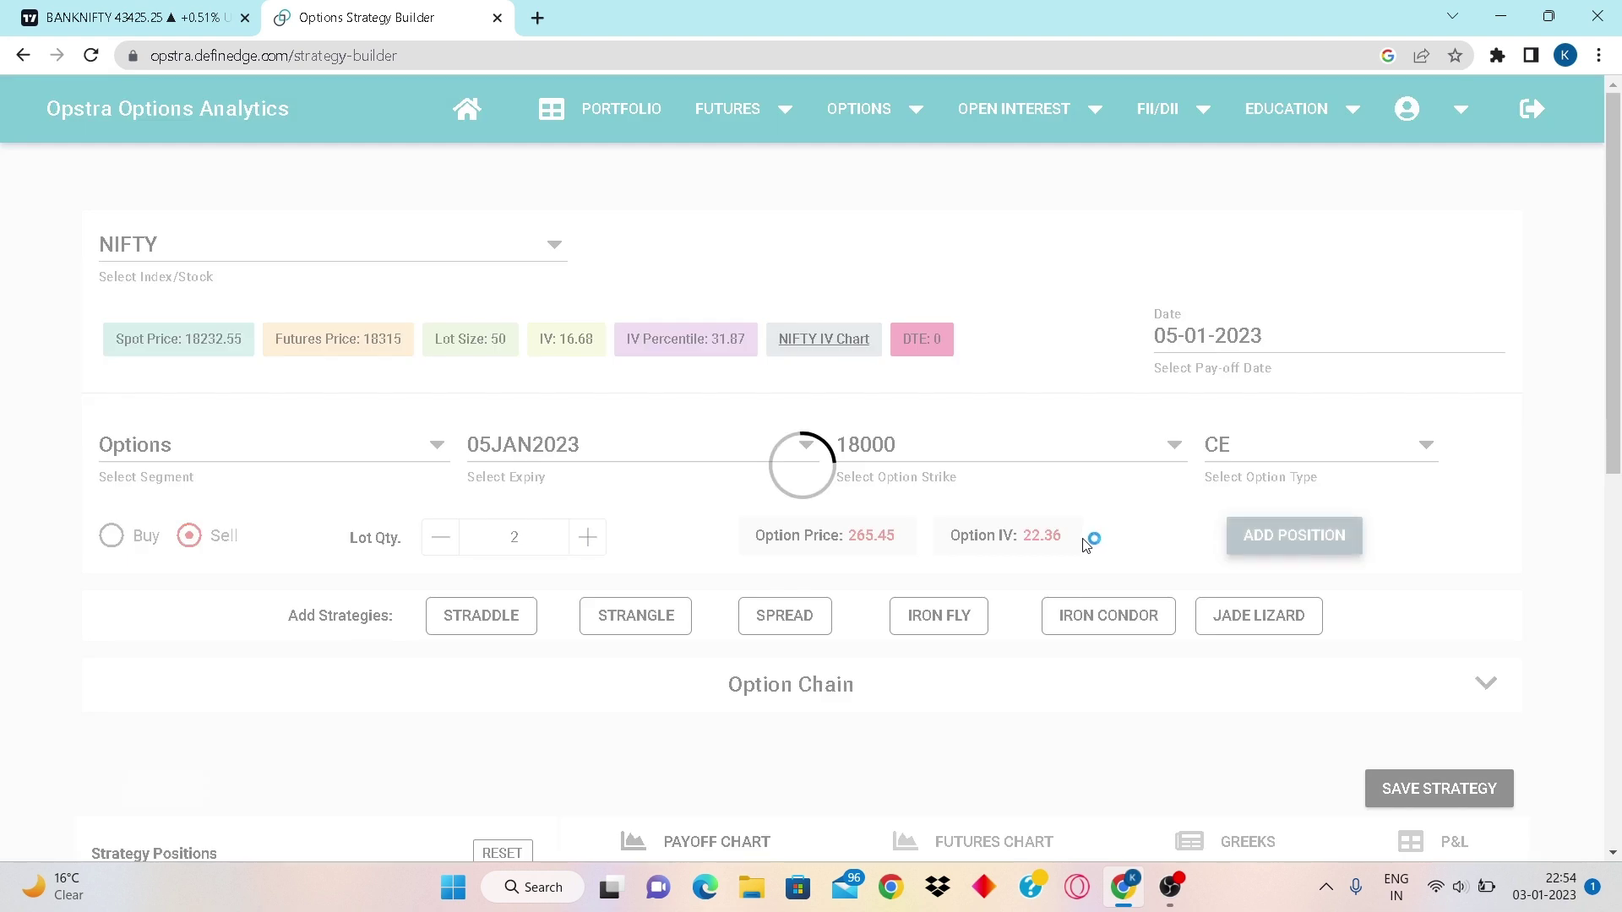
# Add a buy position of 2 lots at the 18100 CE strike.
pyautogui.click(971, 445)
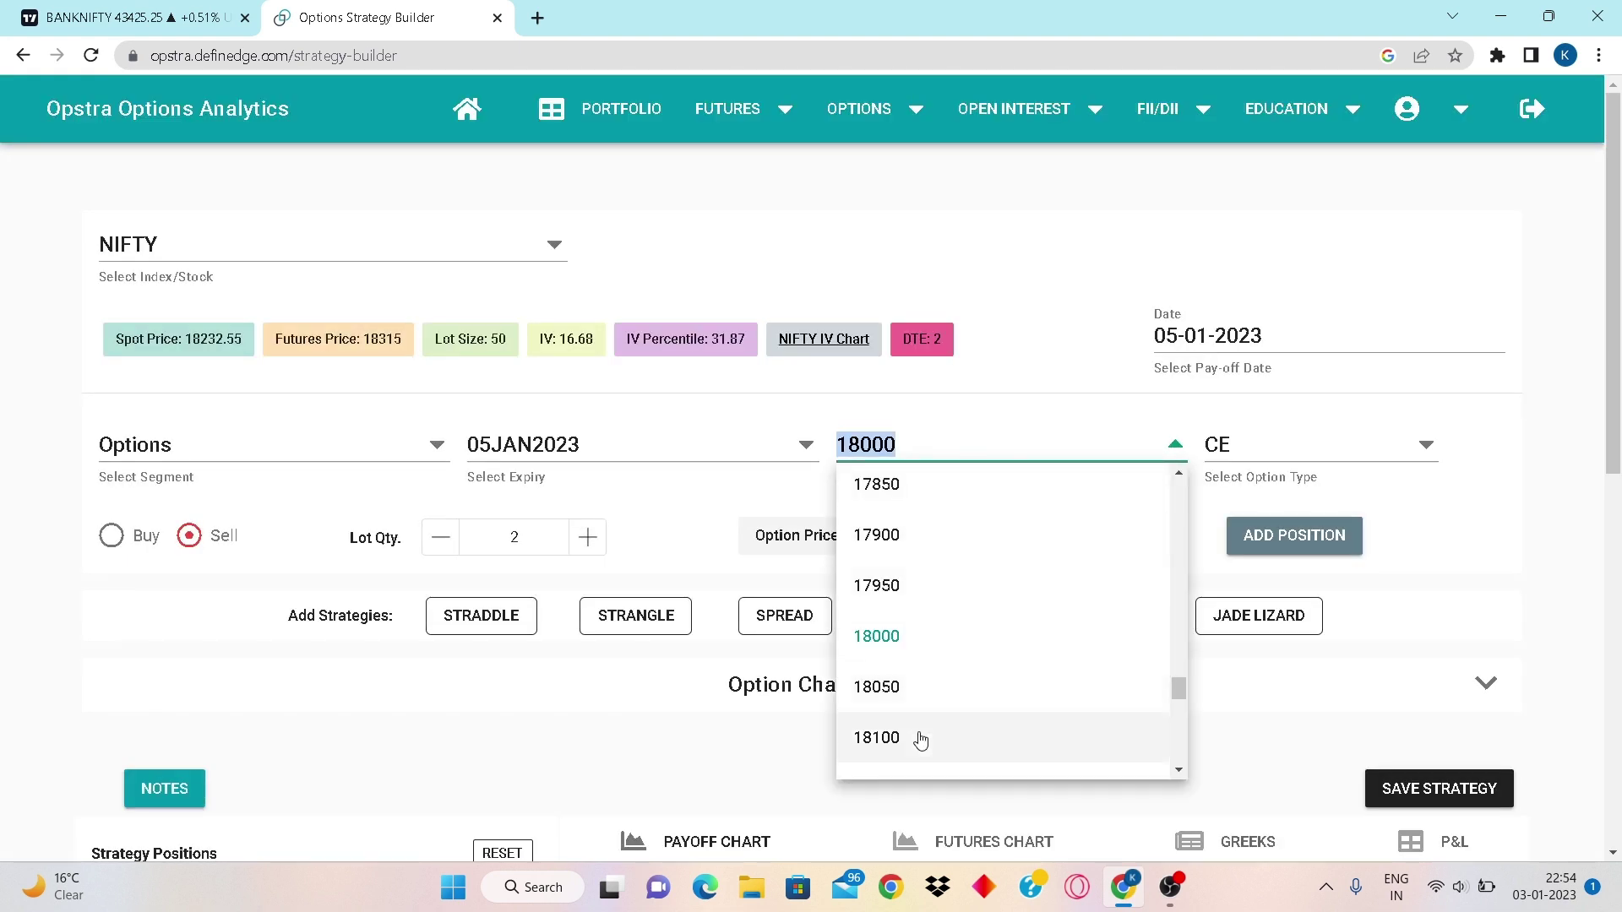
pyautogui.click(920, 740)
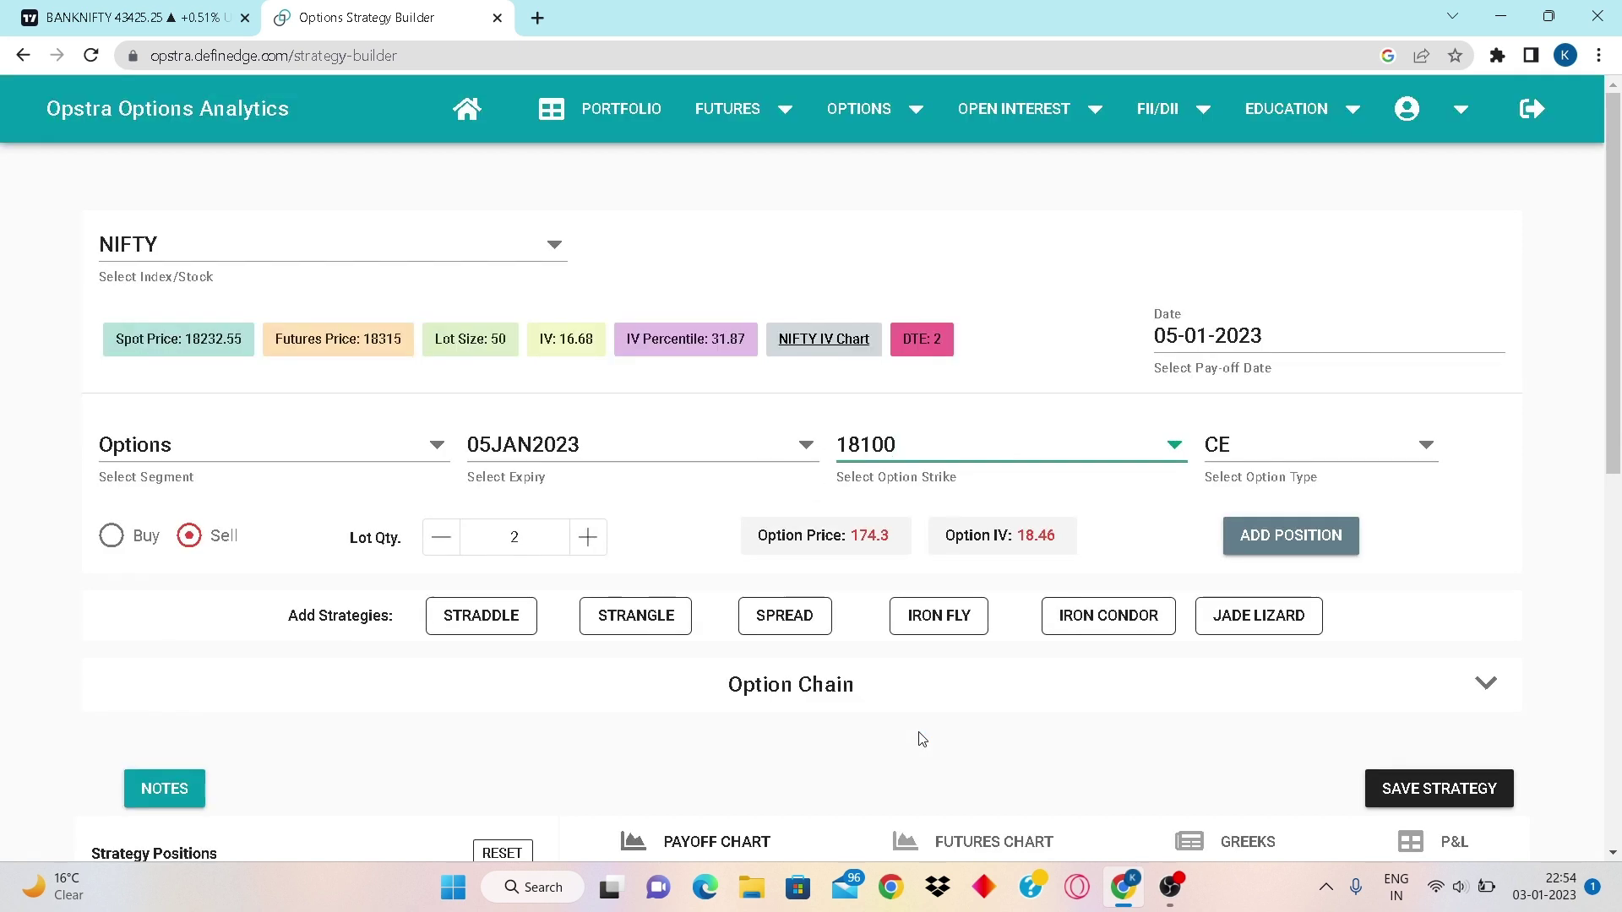
pyautogui.click(108, 538)
pyautogui.click(1284, 553)
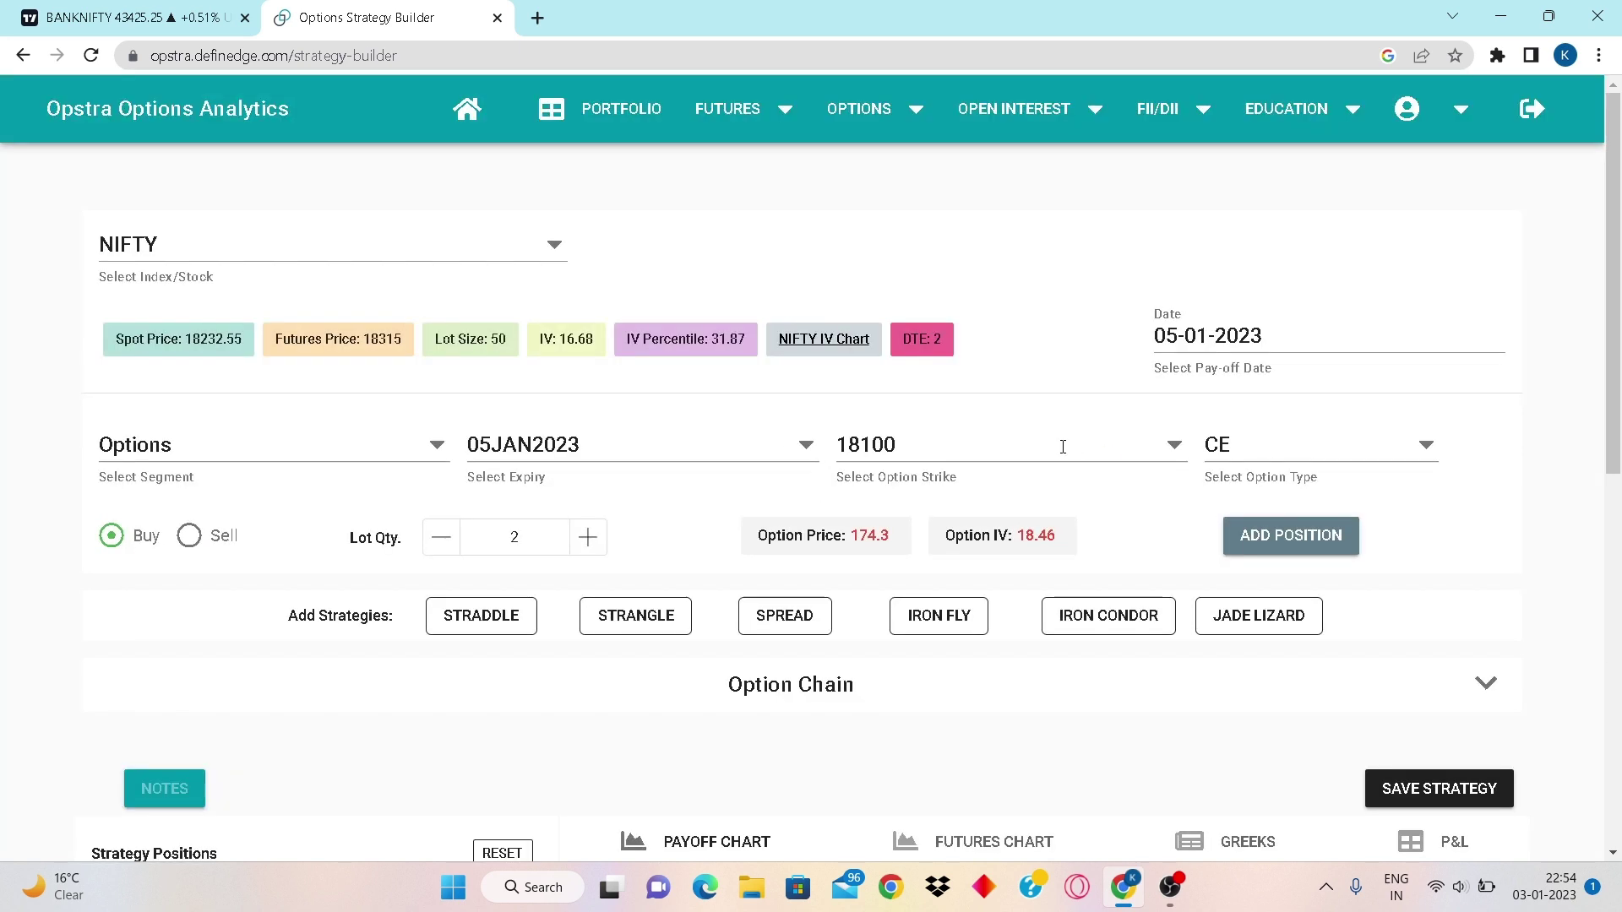
# Add a buy position of 2 lots at the 17900 CE strike.
pyautogui.click(1062, 447)
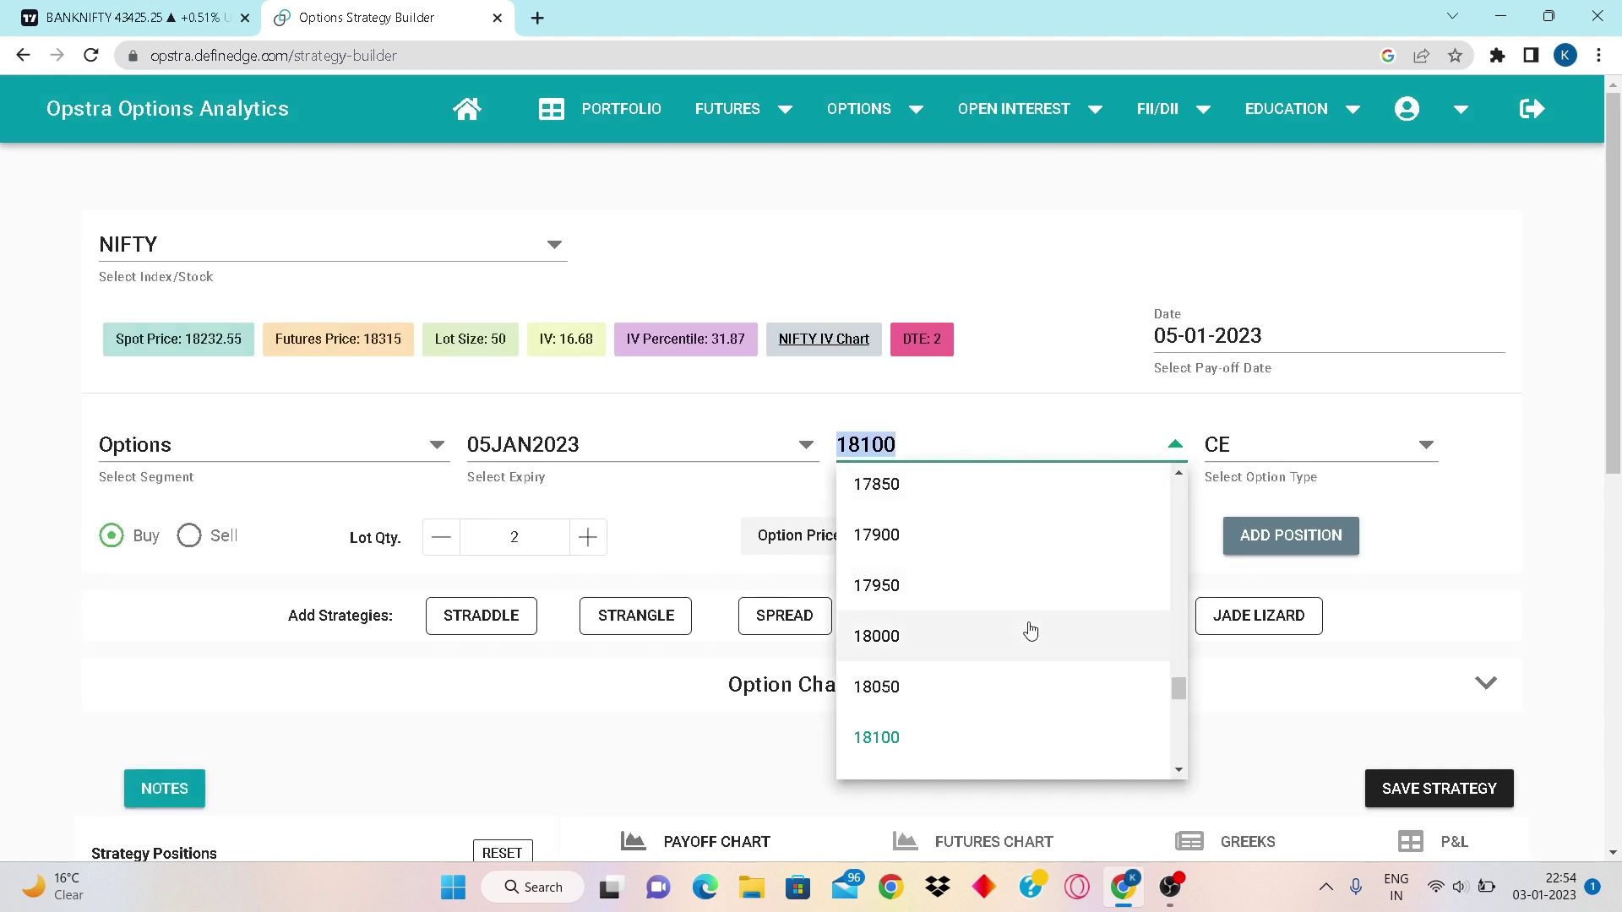
pyautogui.click(931, 560)
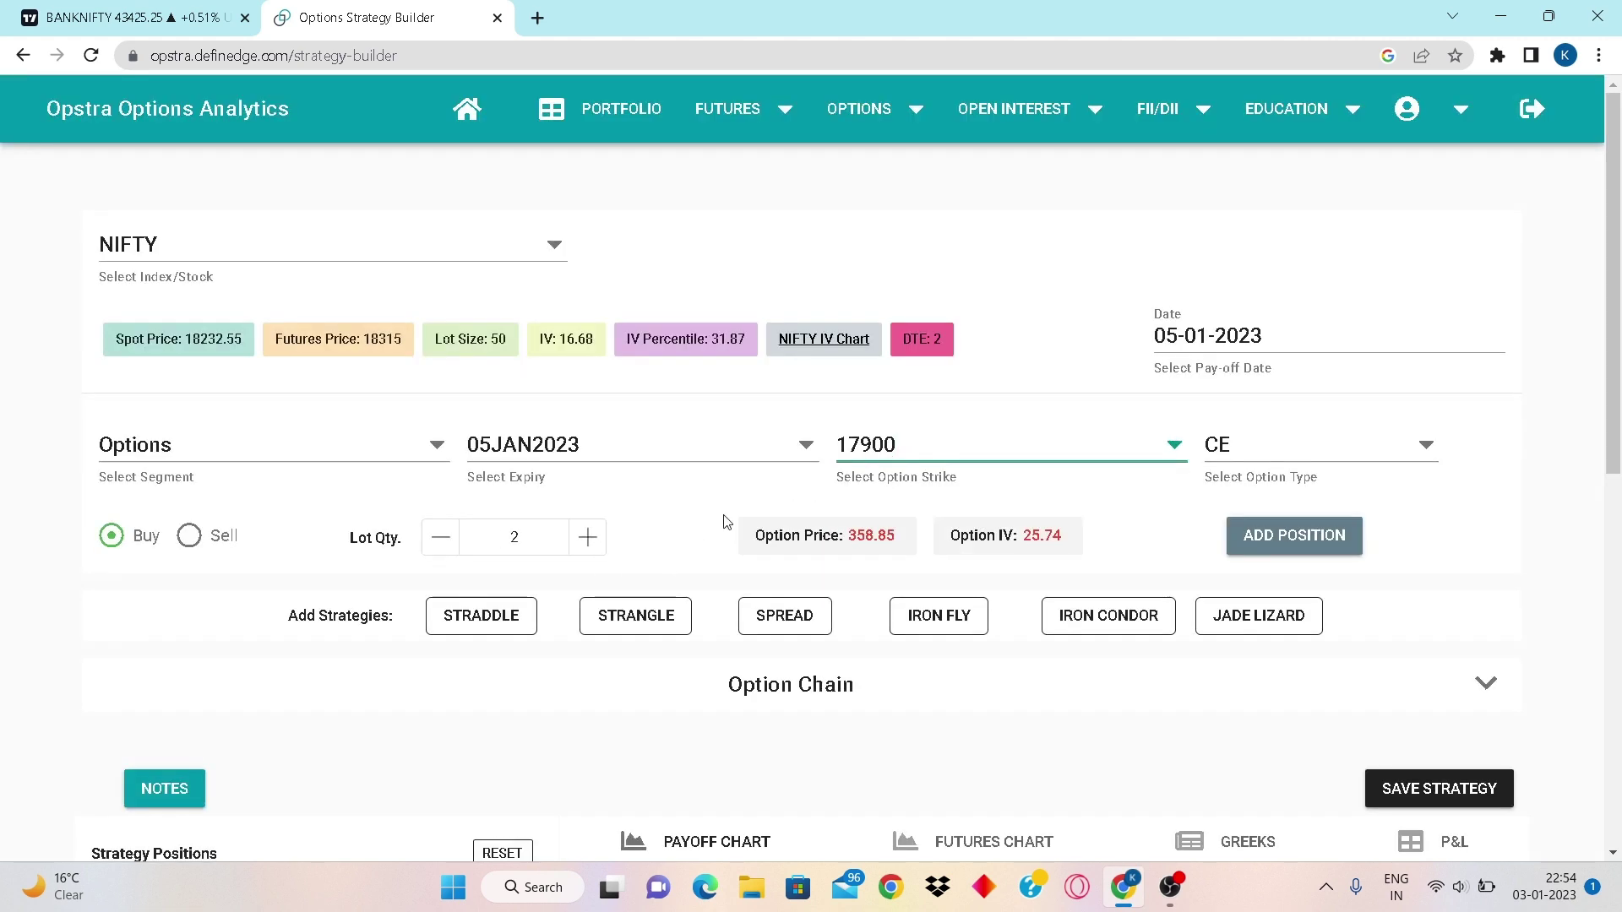
pyautogui.click(1284, 536)
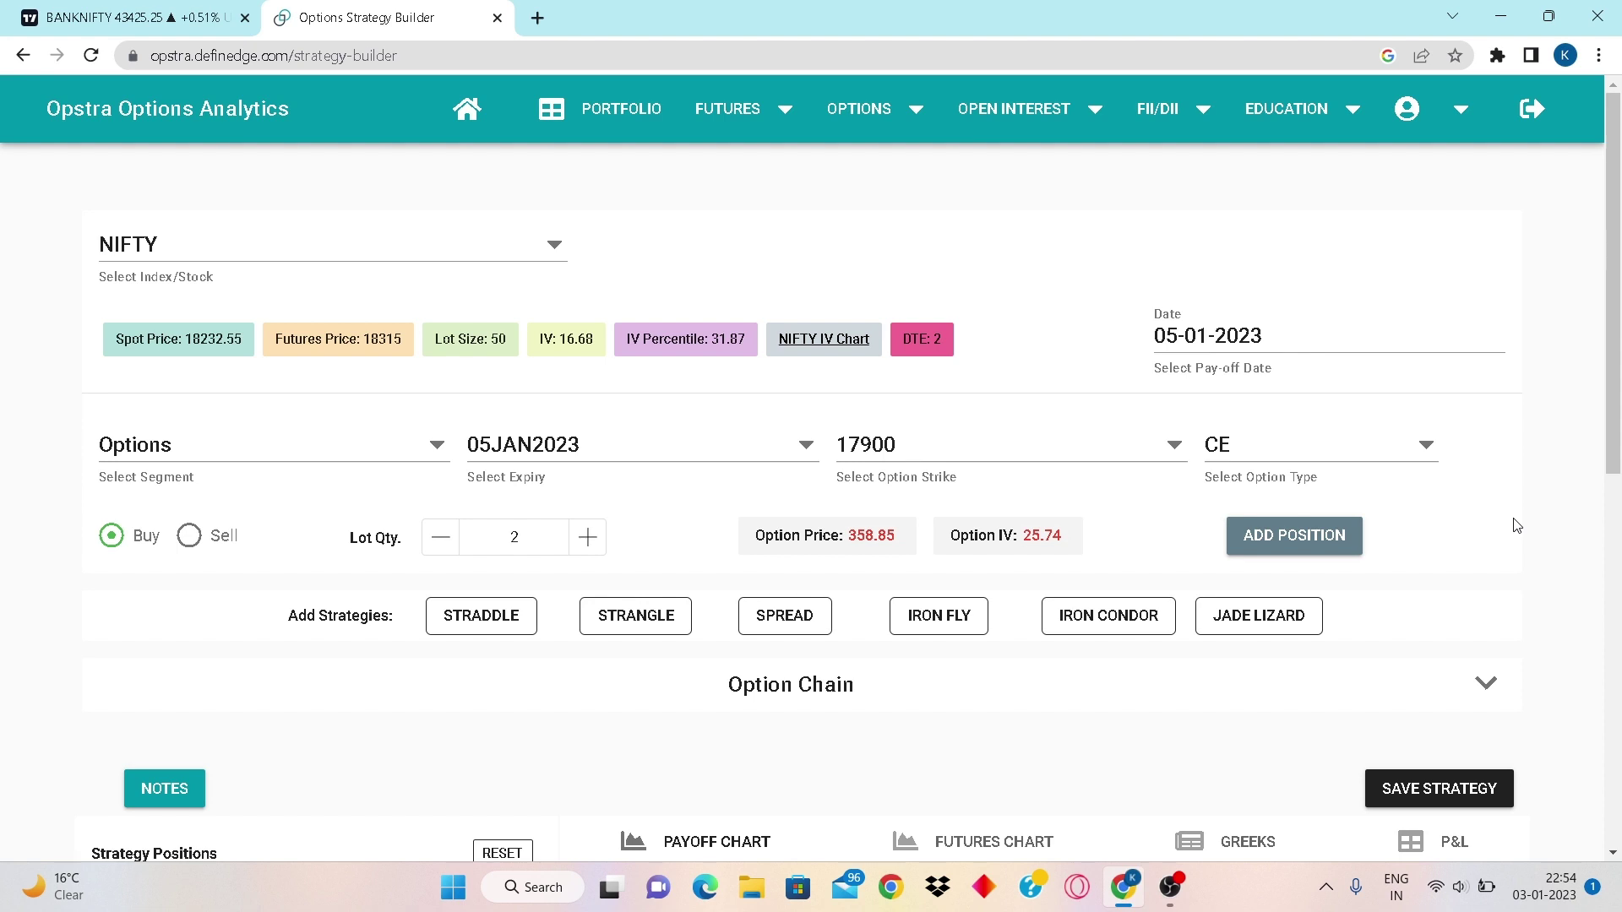
# Modify the sold 18000 CE position to a lot quantity of 1.
pyautogui.scroll(-7, 1126, 565)
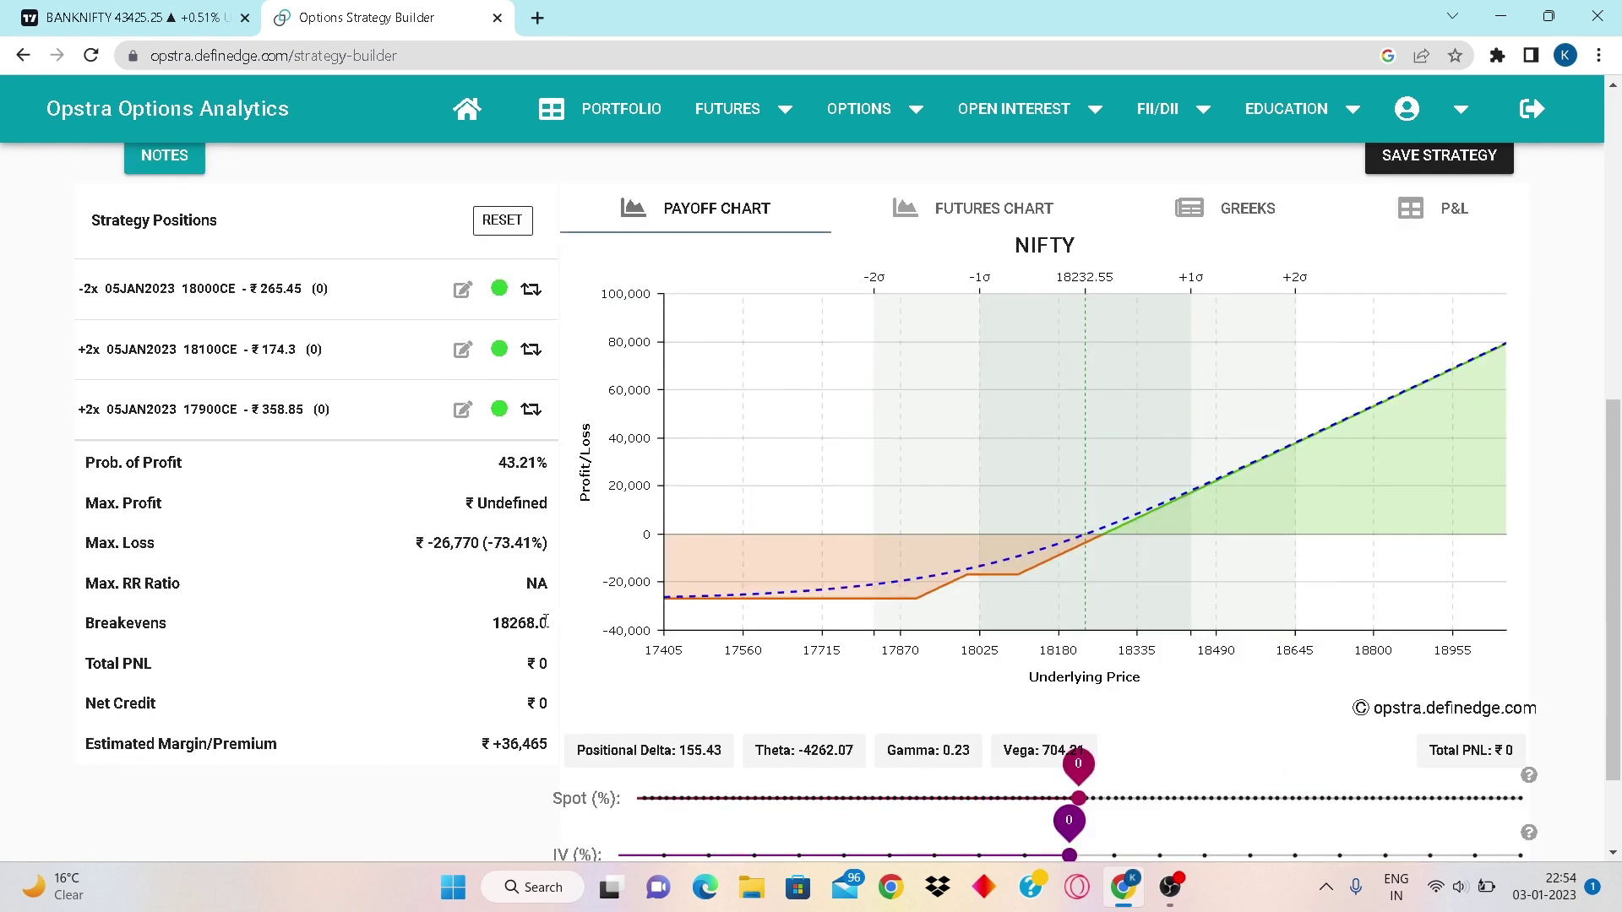
pyautogui.scroll(1, 504, 600)
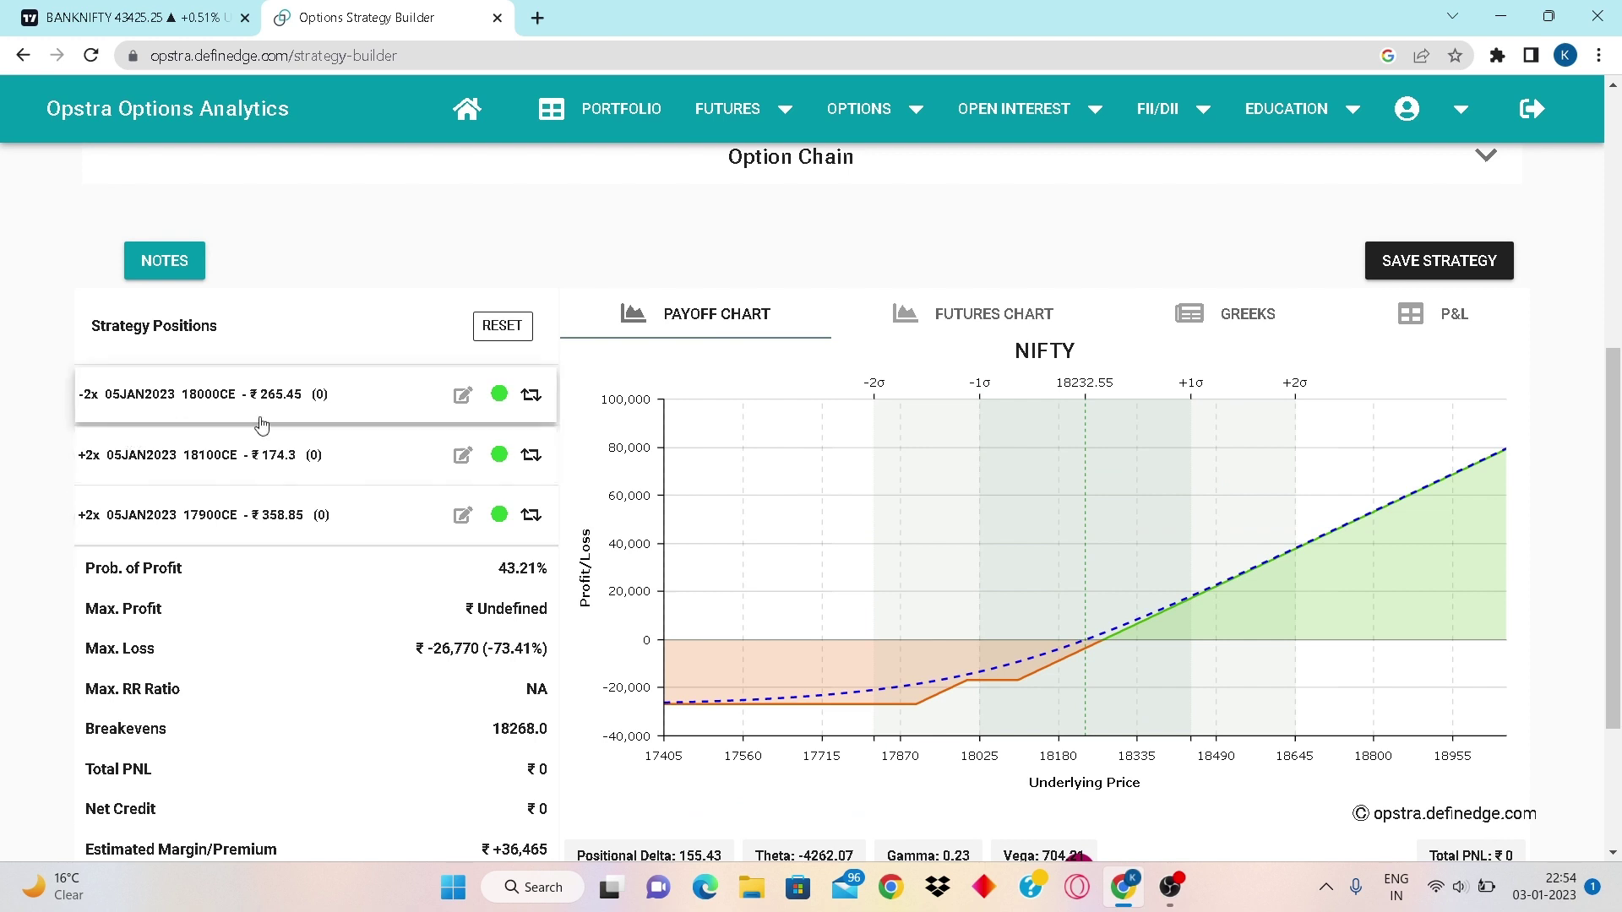
pyautogui.click(464, 397)
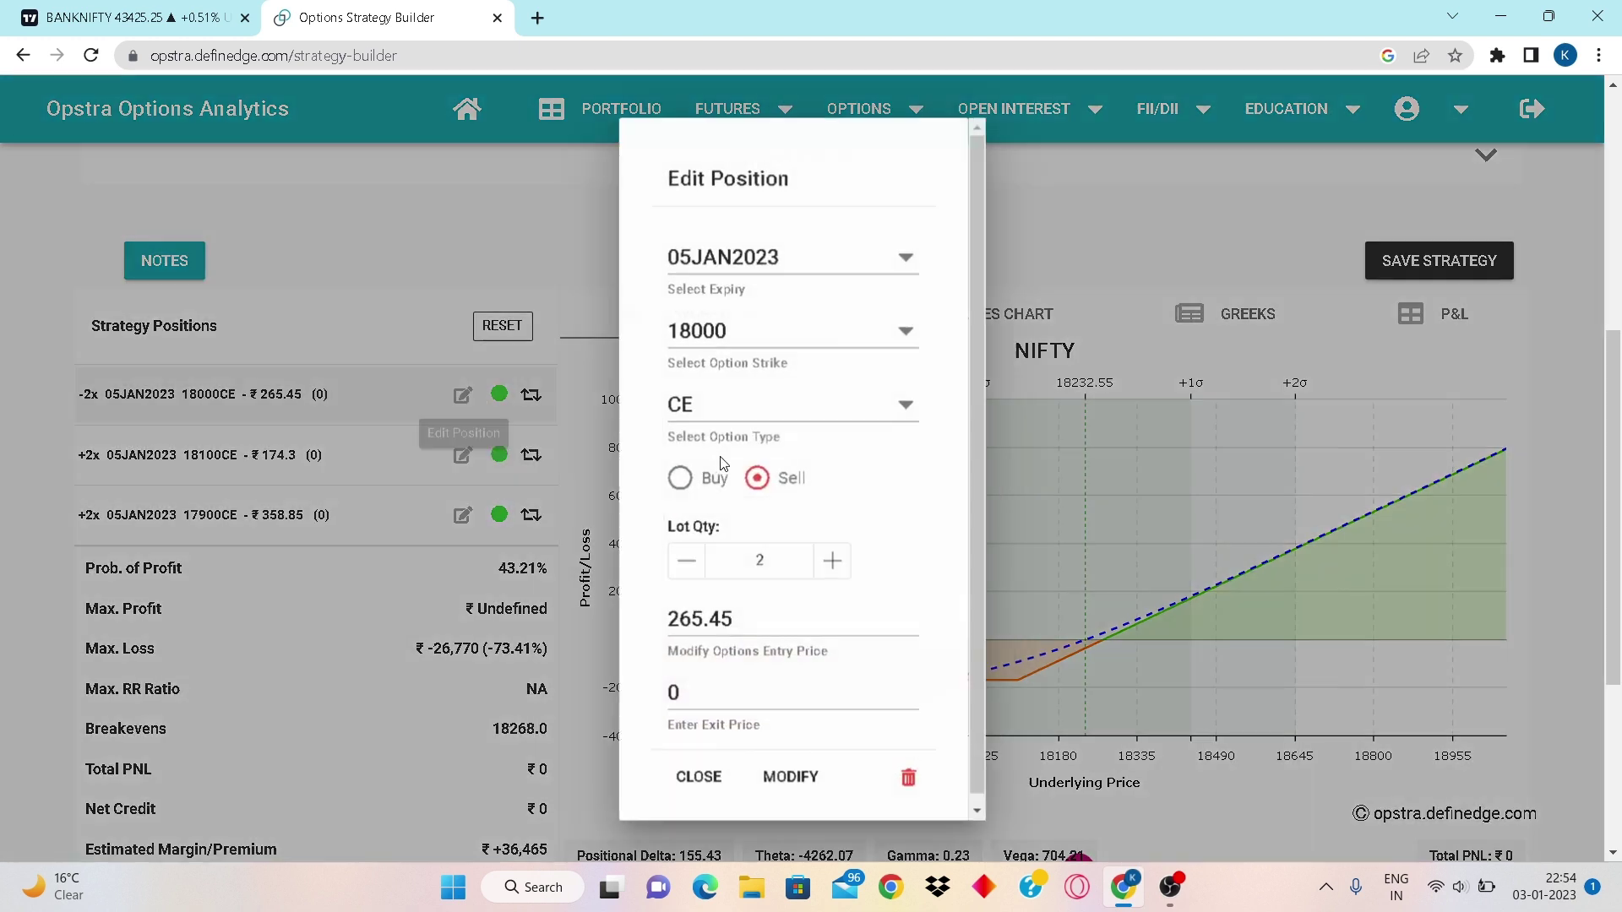
pyautogui.click(686, 562)
pyautogui.click(793, 777)
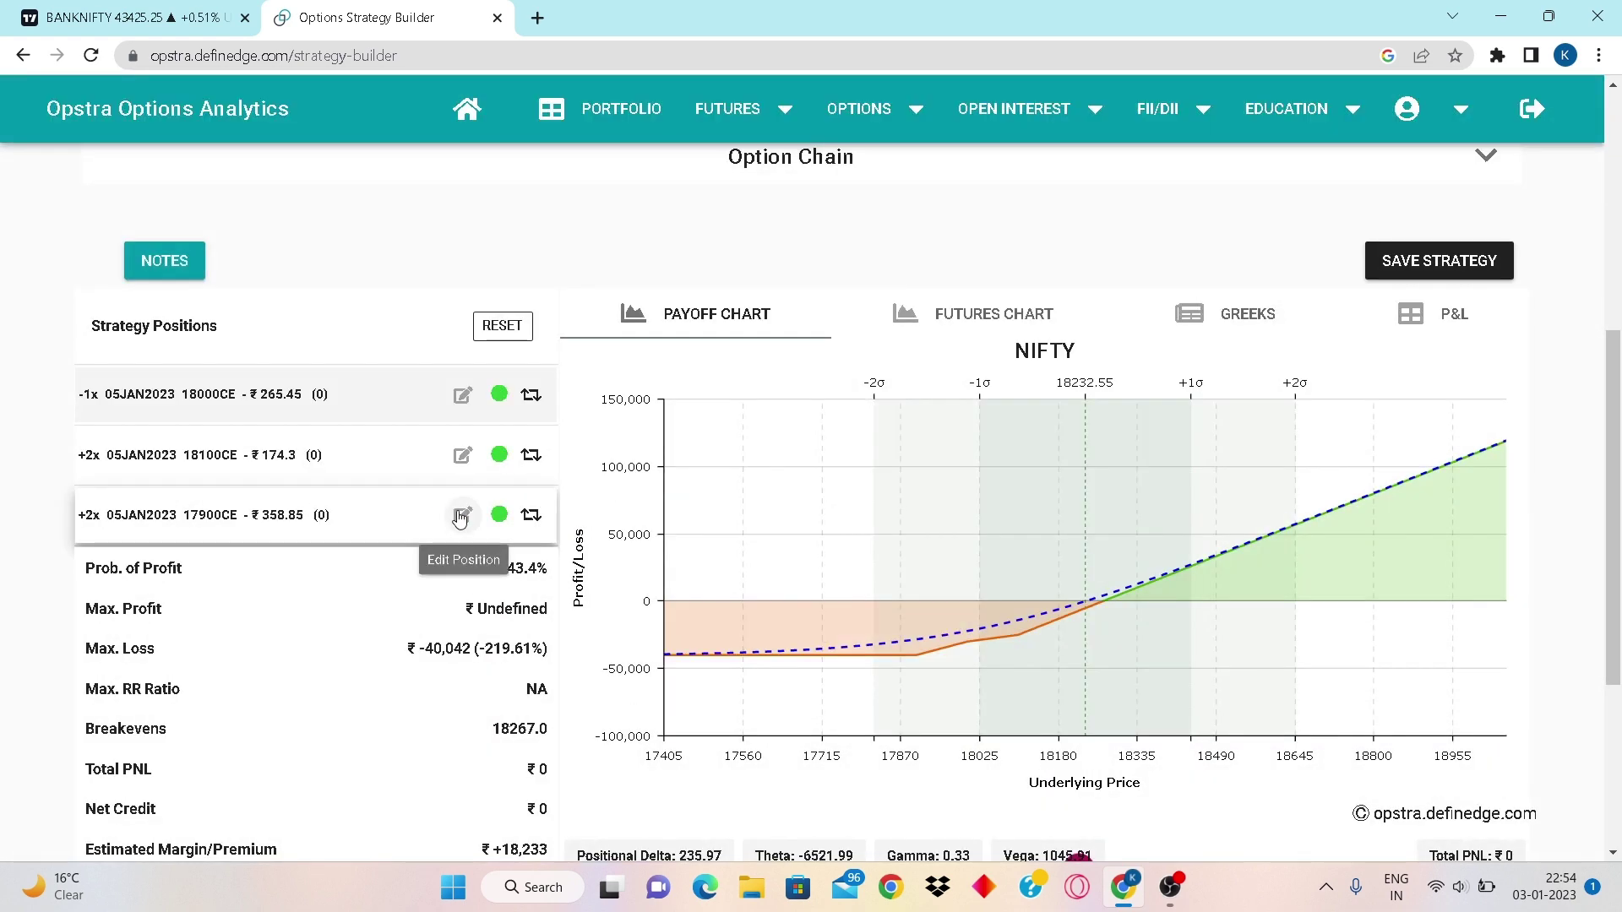
# Modify the bought 17900 CE position to a lot quantity of 1.
pyautogui.click(463, 515)
pyautogui.click(685, 563)
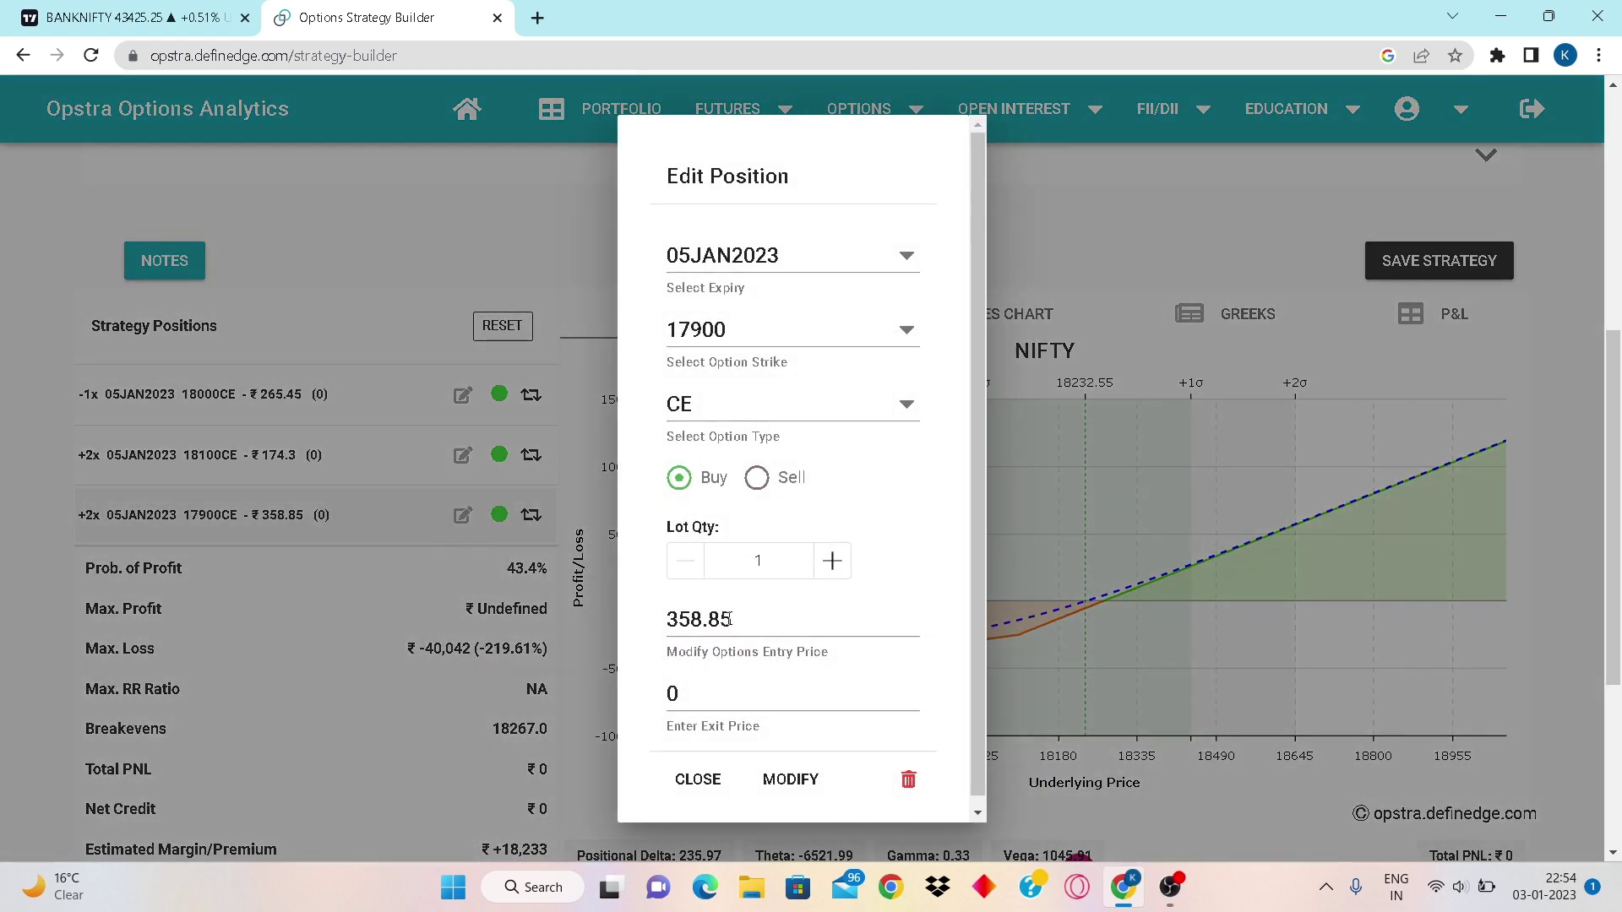
pyautogui.click(775, 782)
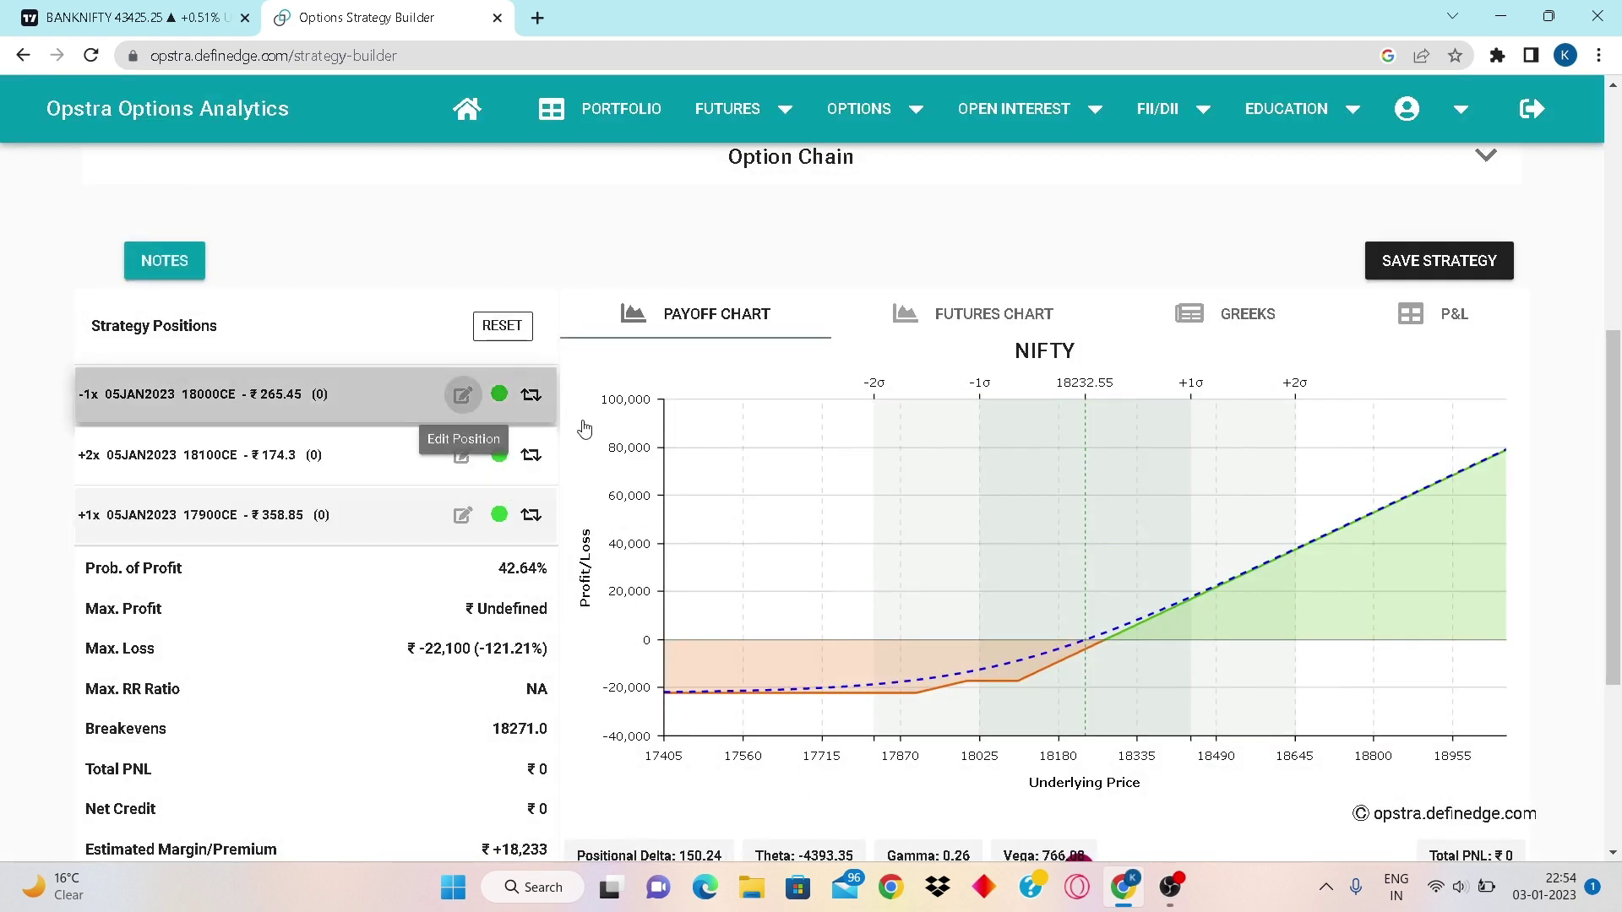
# Modify the sold 18000 CE position to a lot quantity of 2.
pyautogui.click(463, 394)
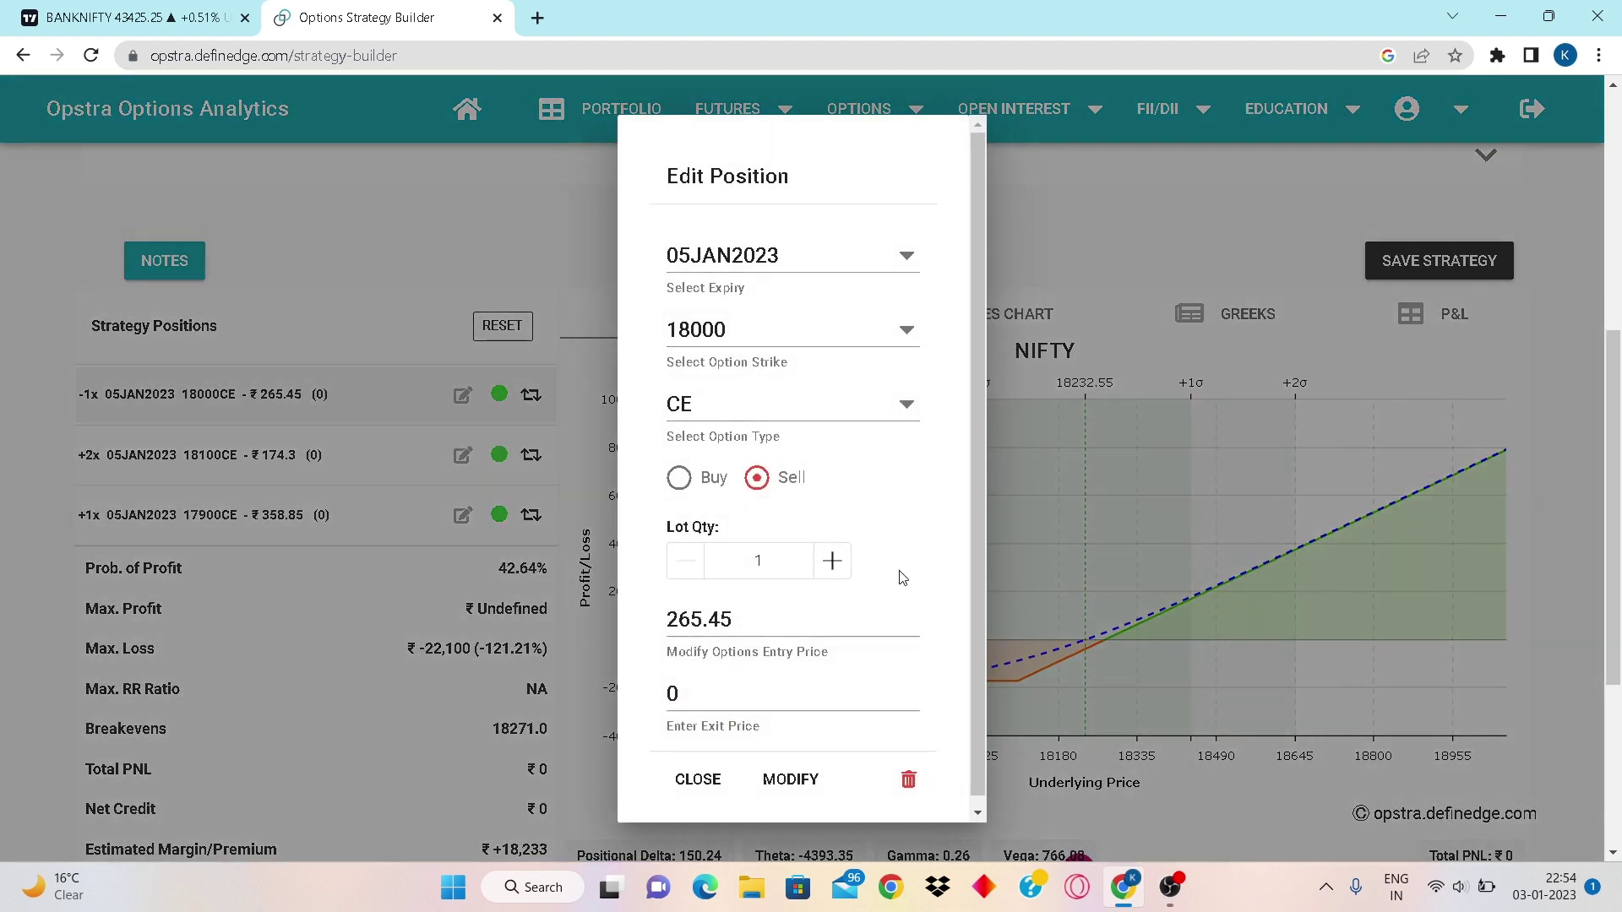
pyautogui.click(832, 561)
pyautogui.click(789, 782)
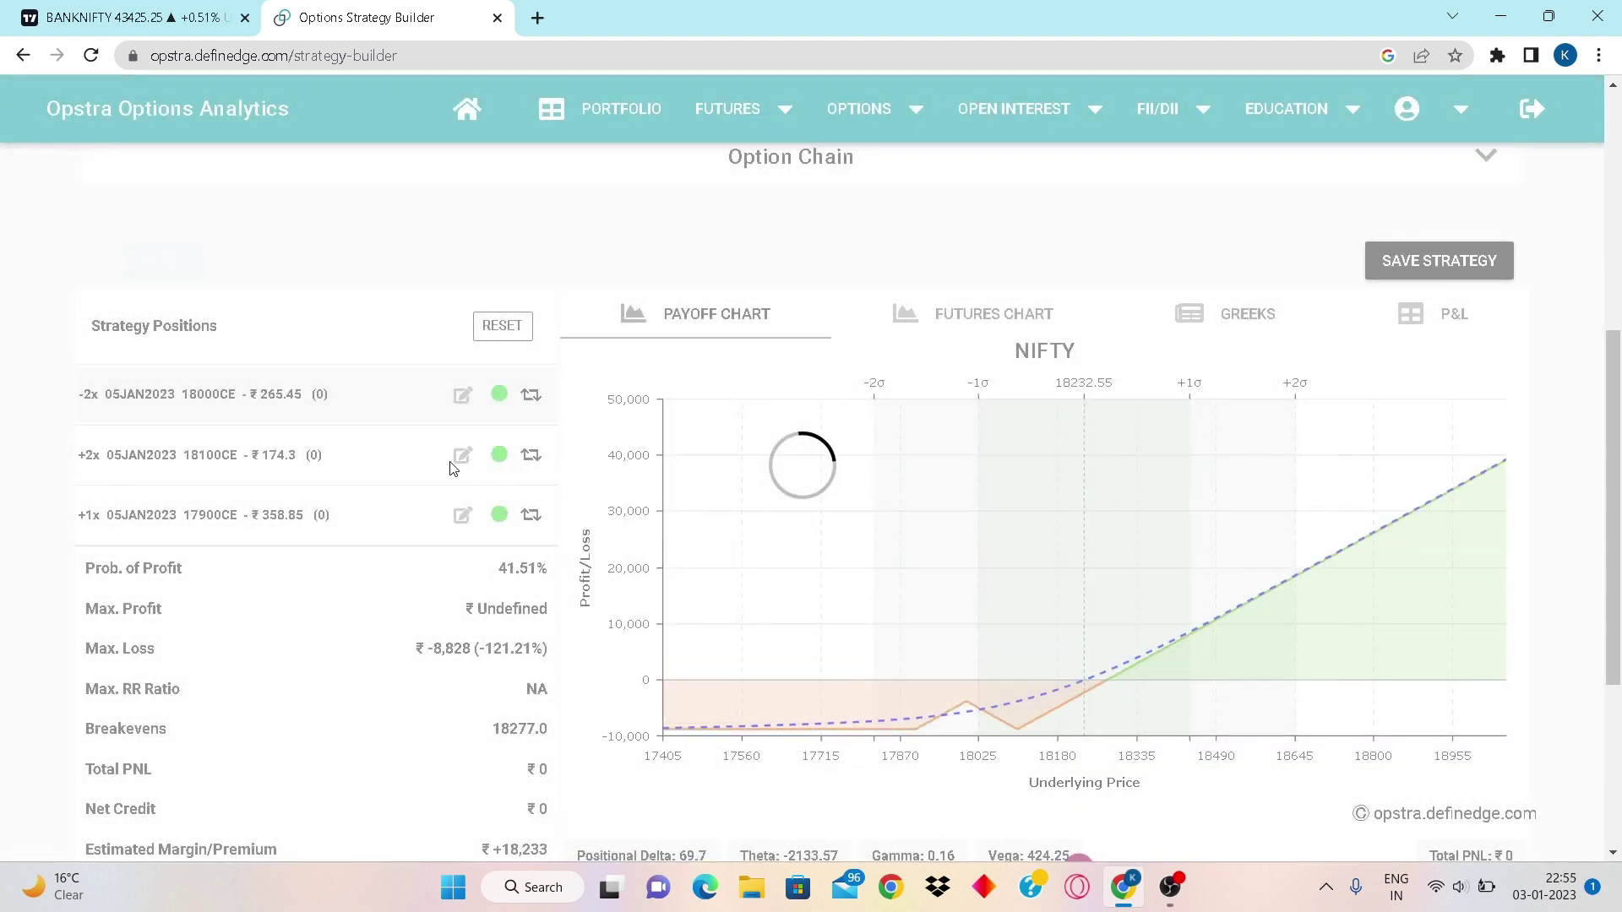
# Modify the bought 18100 CE position to a lot quantity of 1.
pyautogui.click(461, 460)
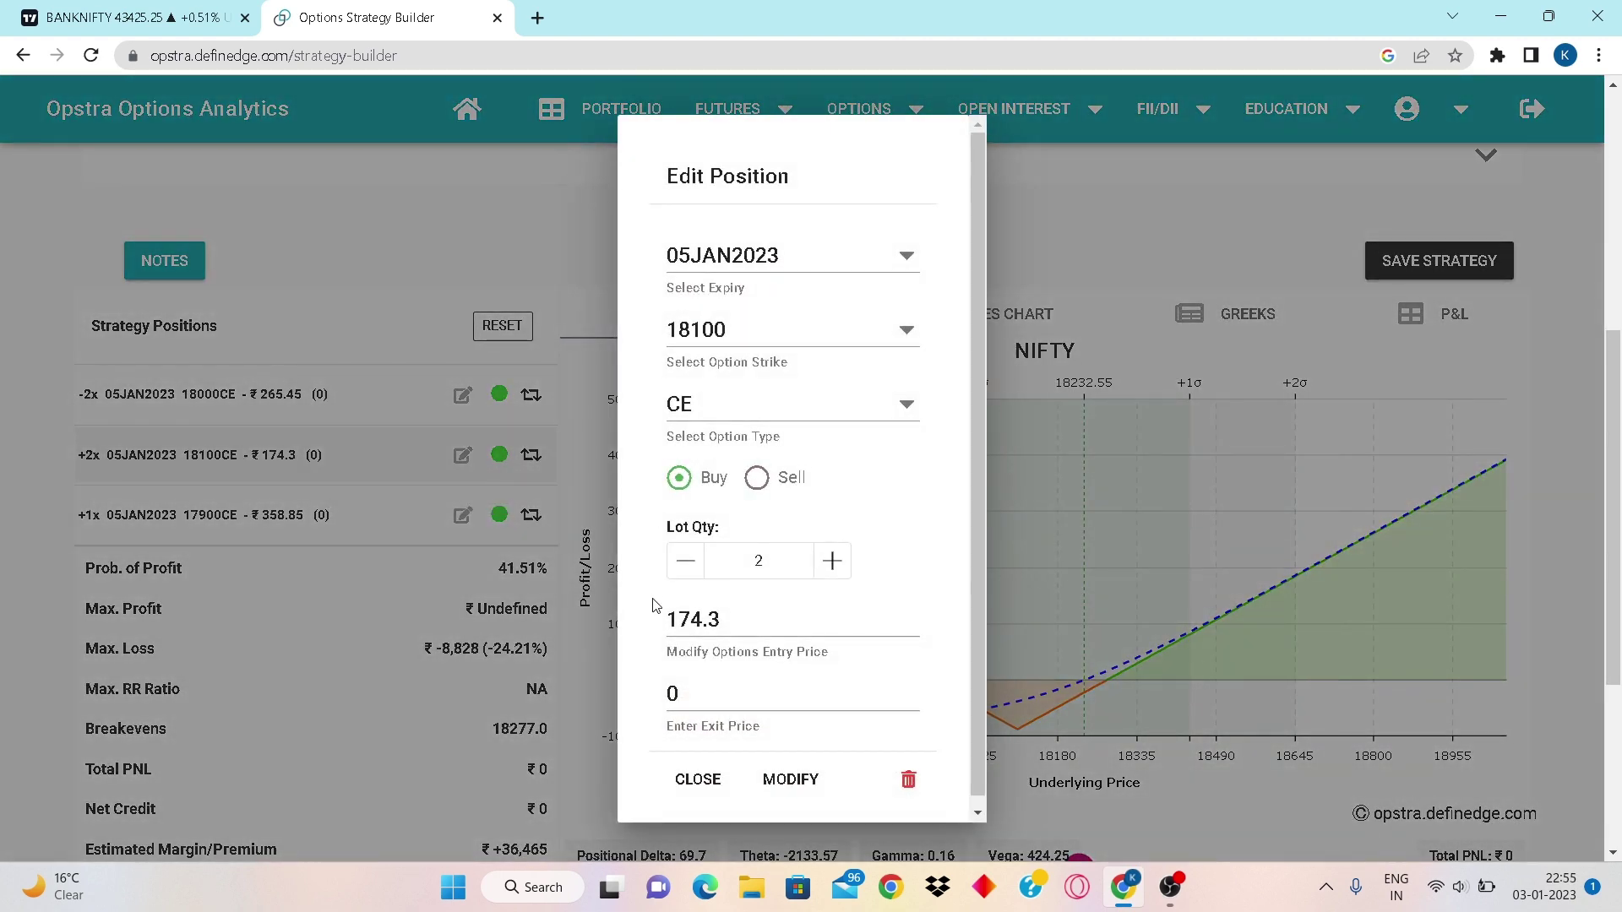
pyautogui.click(685, 573)
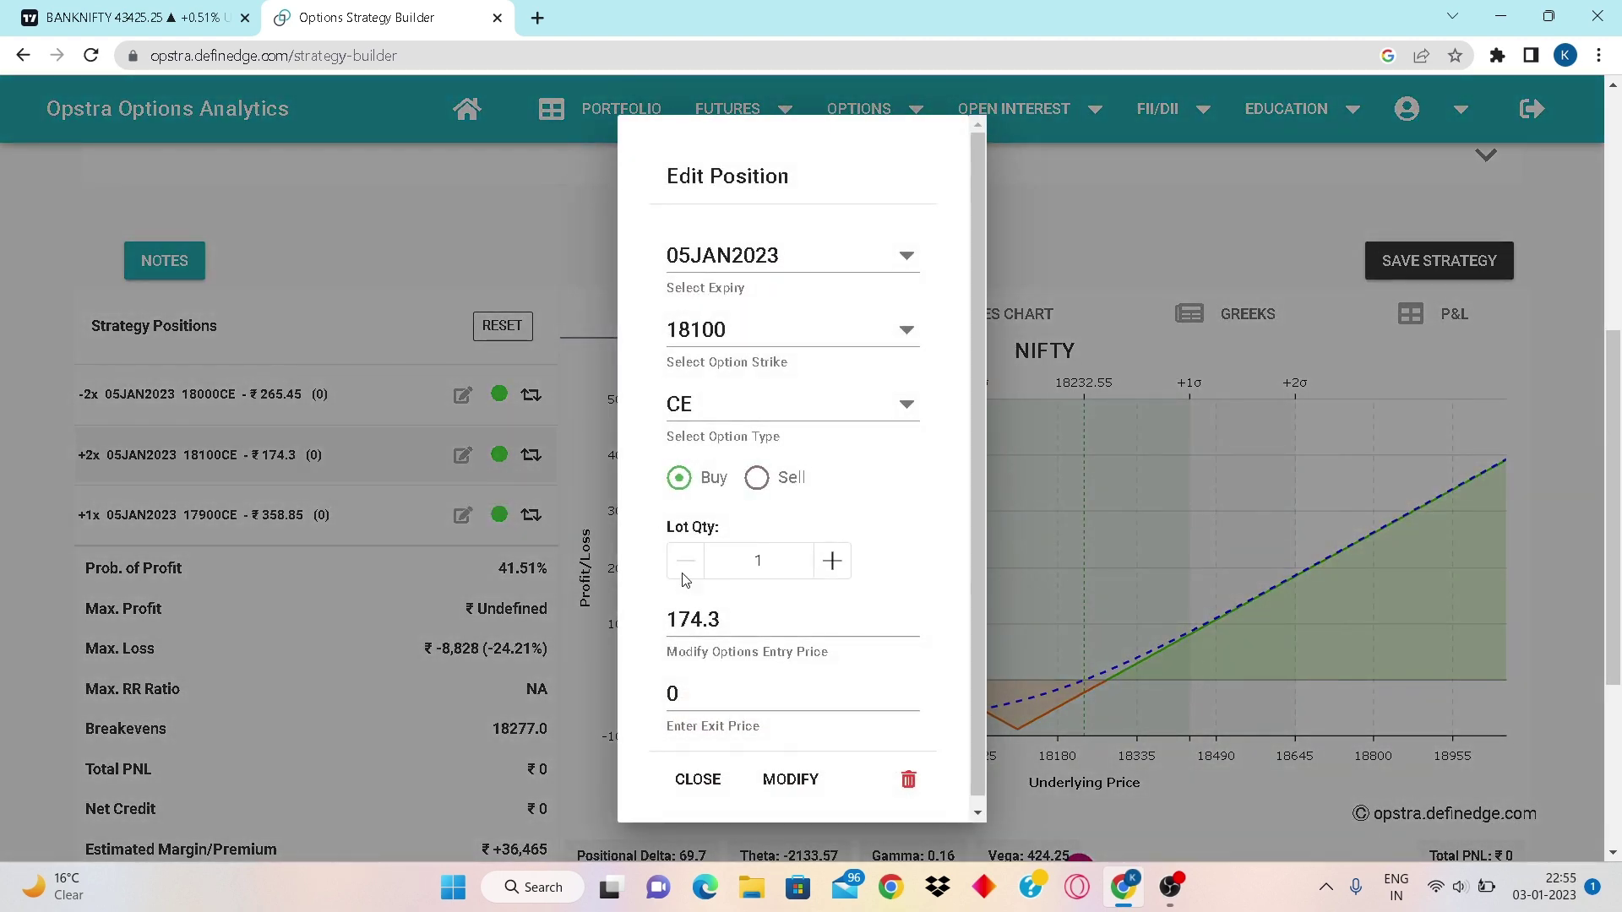
pyautogui.click(782, 777)
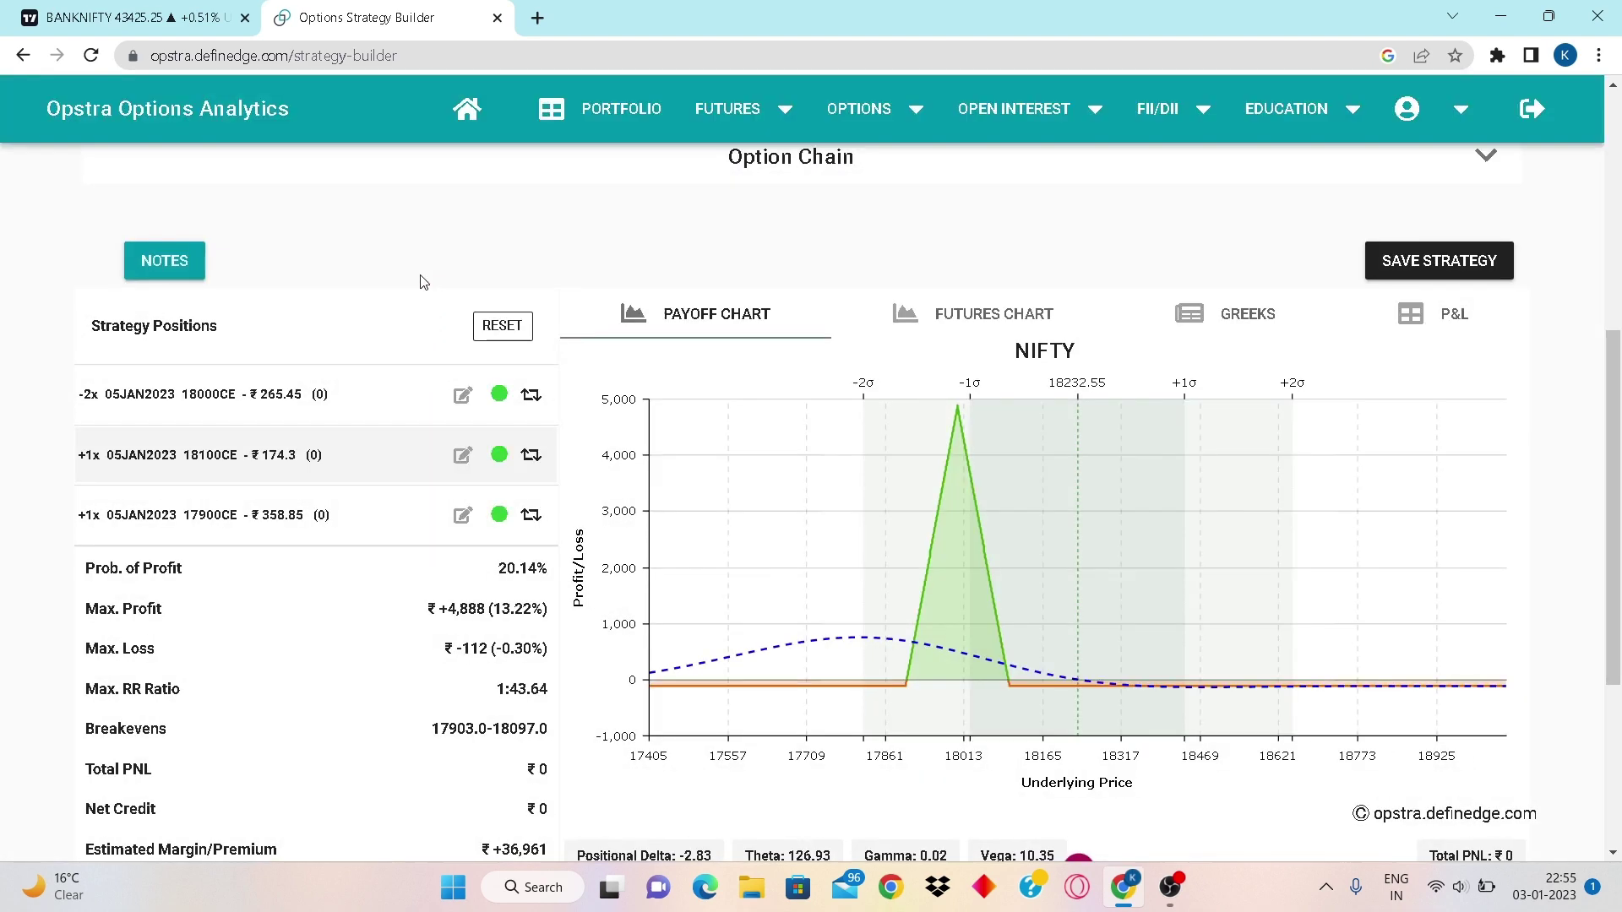
# Examine the NIFTY strategy's payoff chart, probability of profit, maximum profit and loss, risk-reward ratio, breakevens and estimated margin.
pyautogui.scroll(-2, 503, 362)
pyautogui.scroll(1, 504, 362)
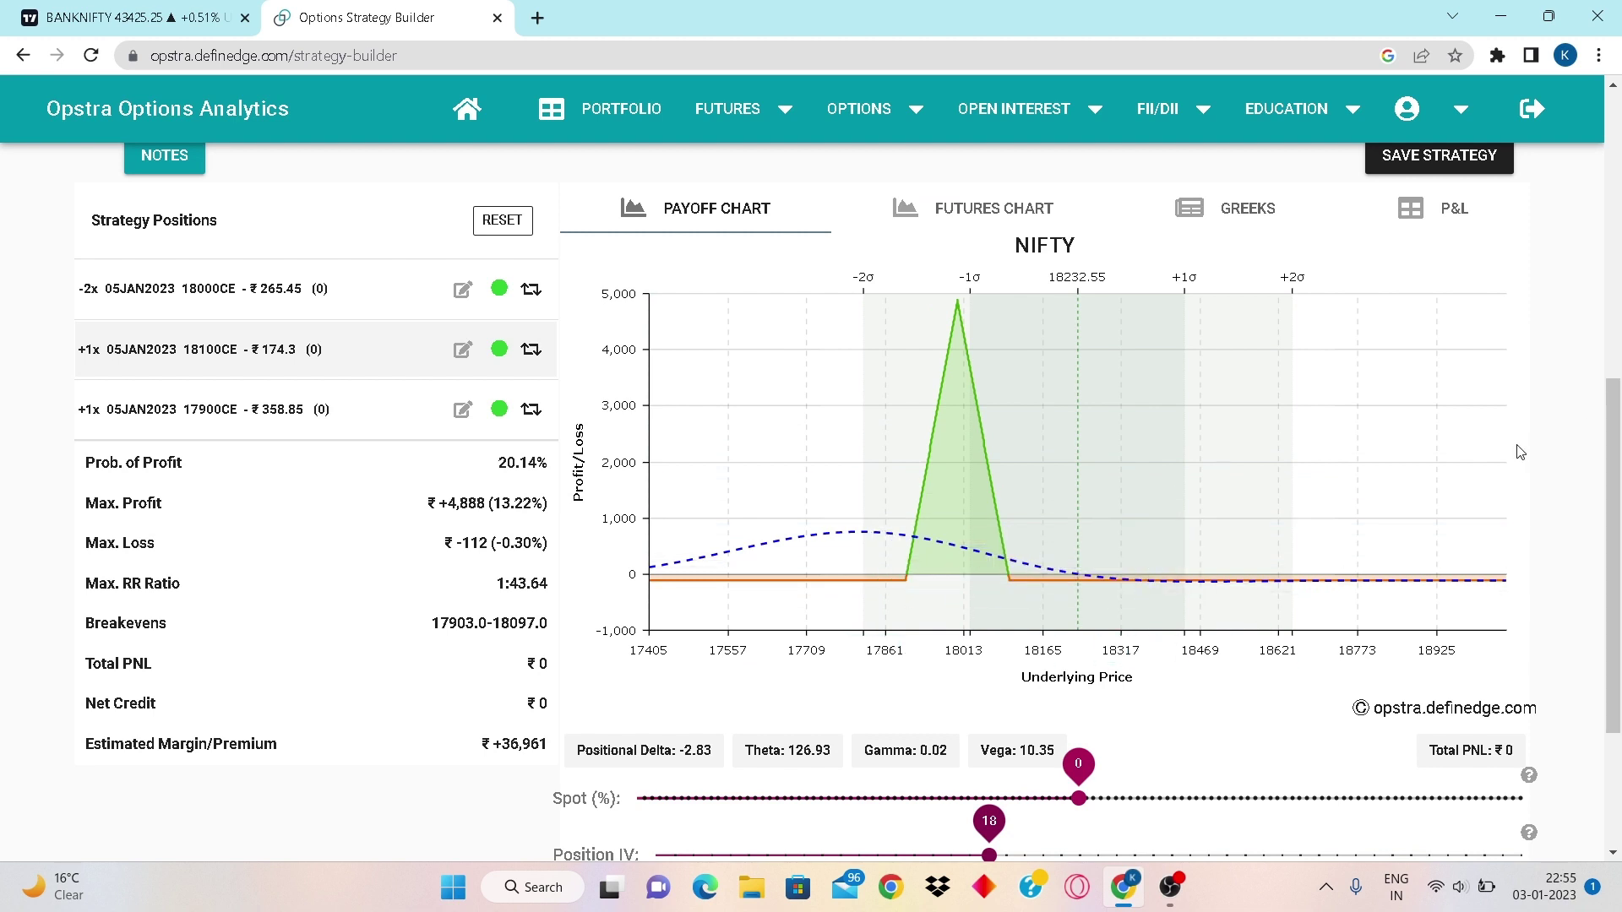
pyautogui.scroll(2, 1084, 553)
pyautogui.scroll(-2, 1087, 688)
pyautogui.scroll(1, 353, 639)
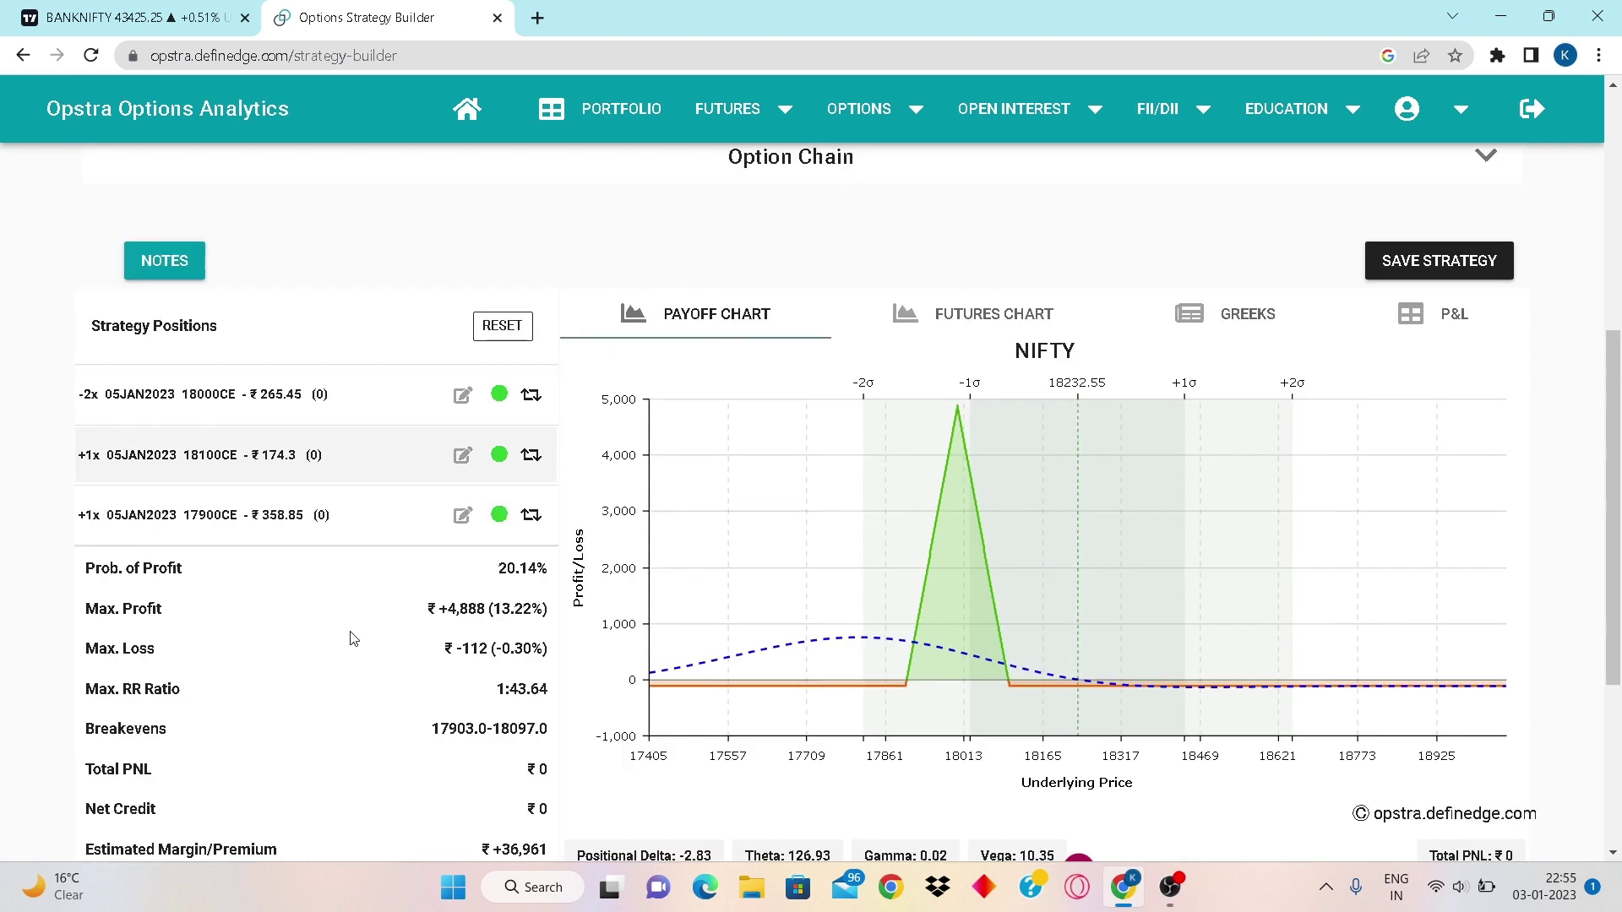
pyautogui.scroll(-1, 365, 623)
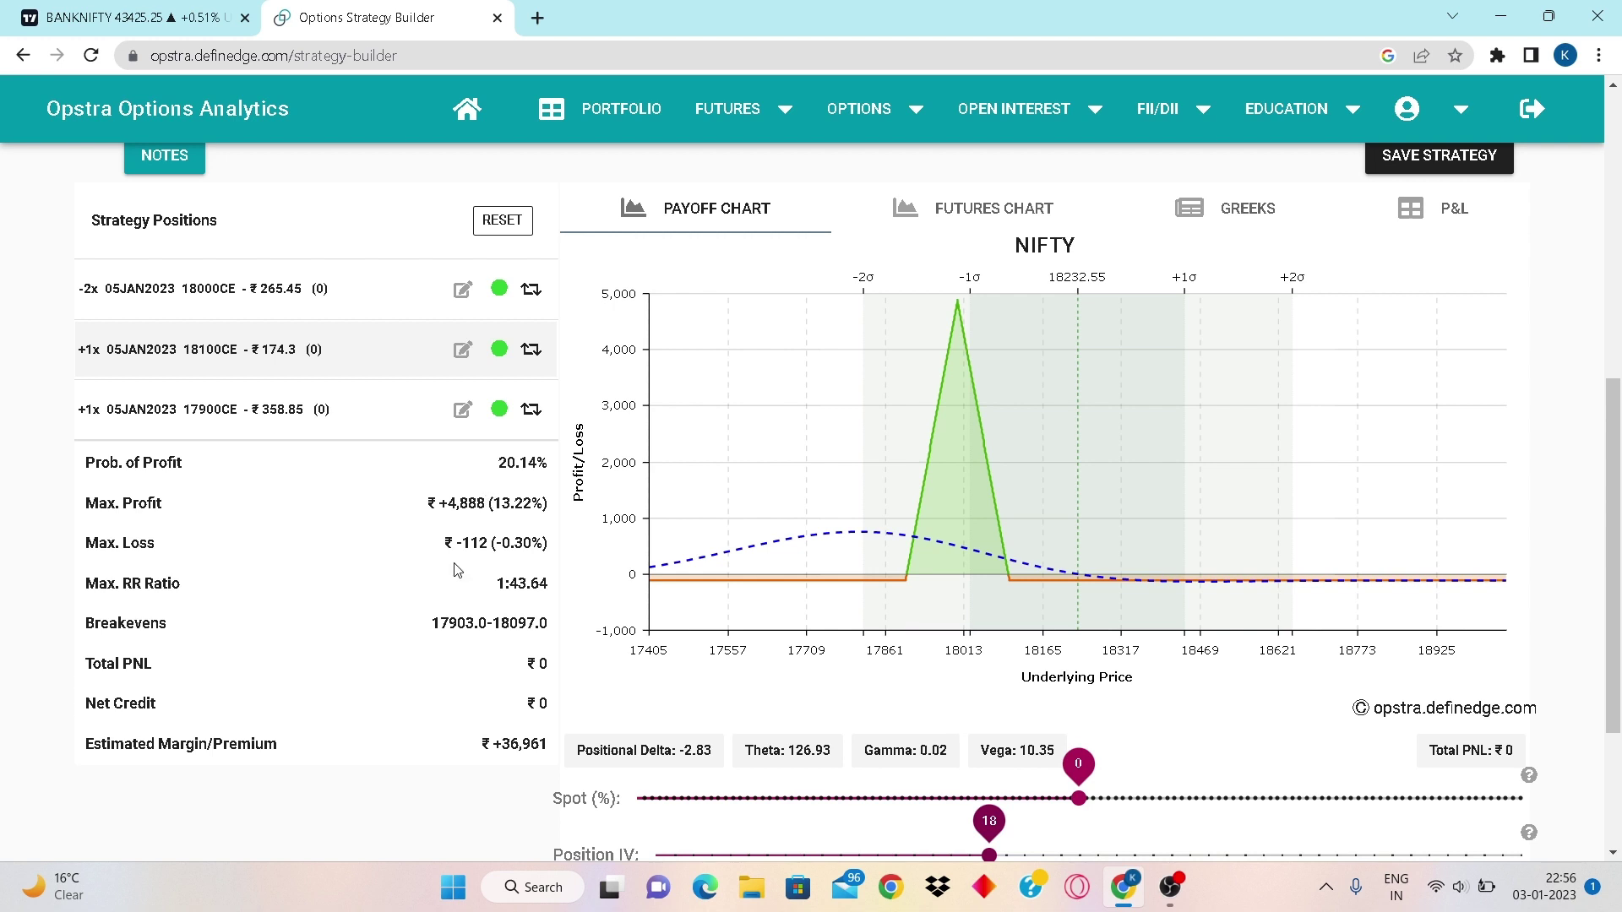
pyautogui.moveTo(862, 562)
pyautogui.scroll(2, 535, 634)
pyautogui.scroll(-2, 535, 634)
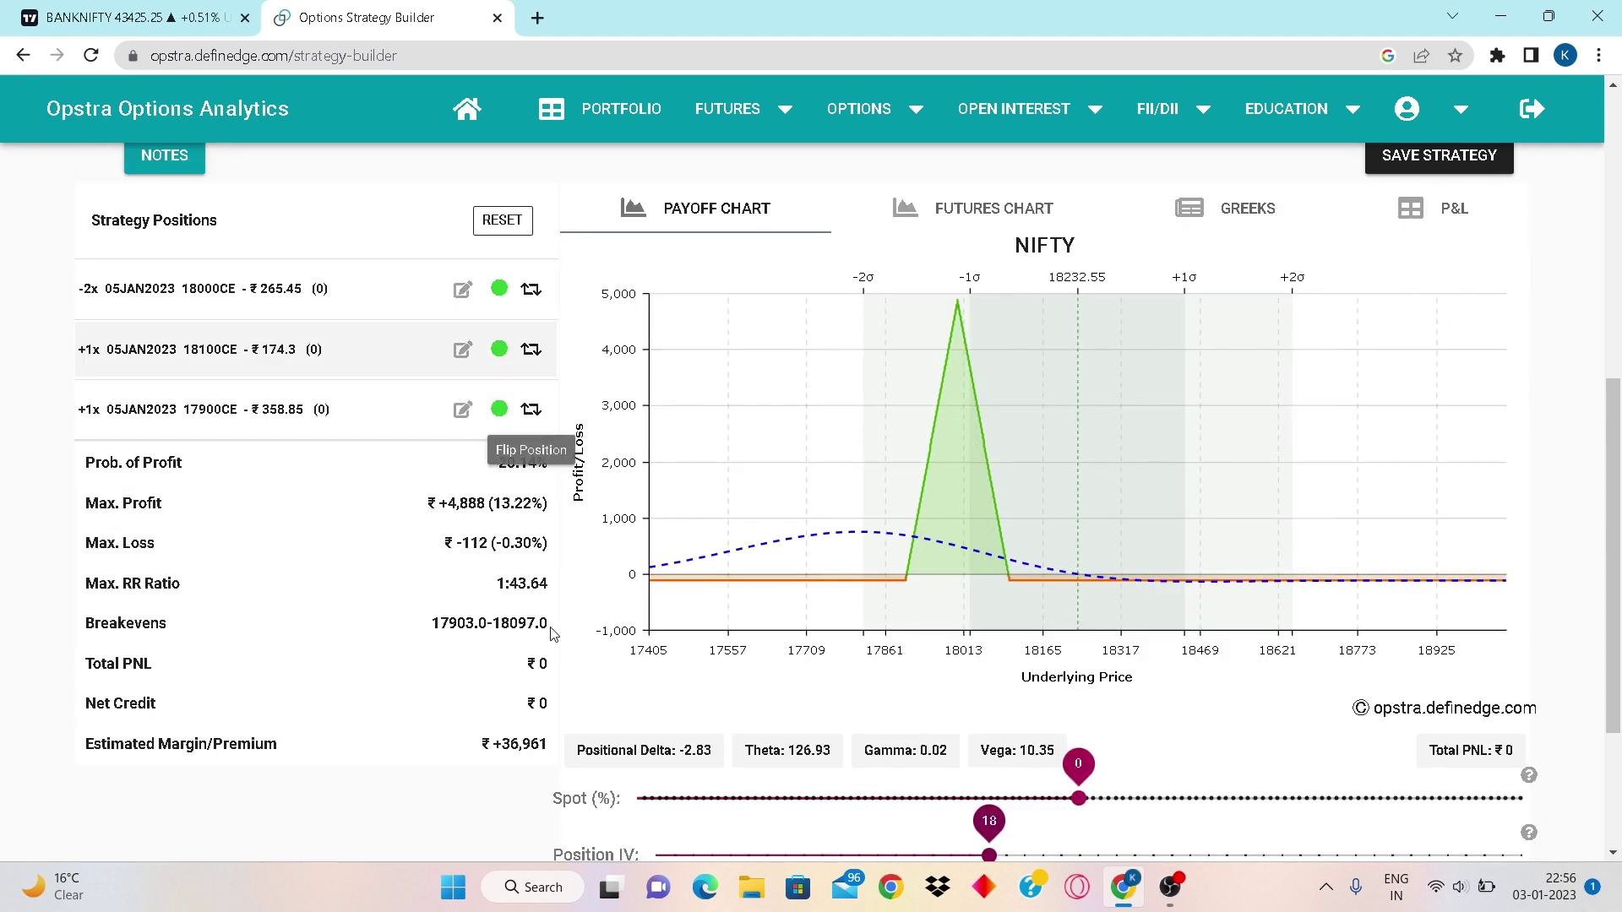
# Switch the underlying to BANKNIFTY and choose the 05JAN2023 expiry with the Options segment.
pyautogui.scroll(7, 587, 639)
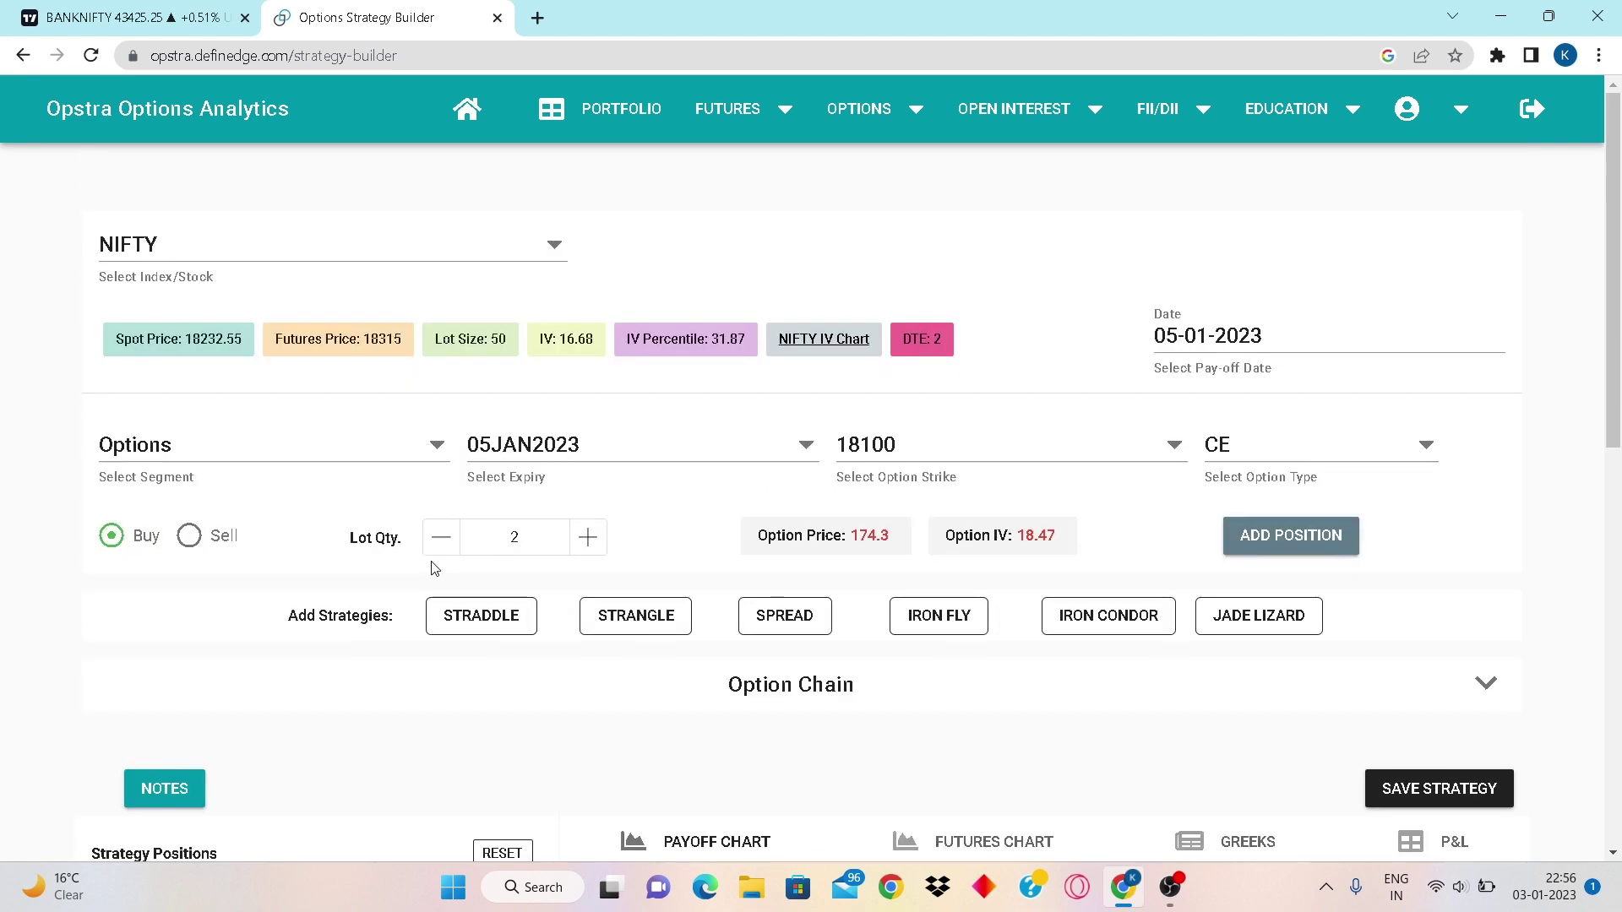
pyautogui.click(297, 250)
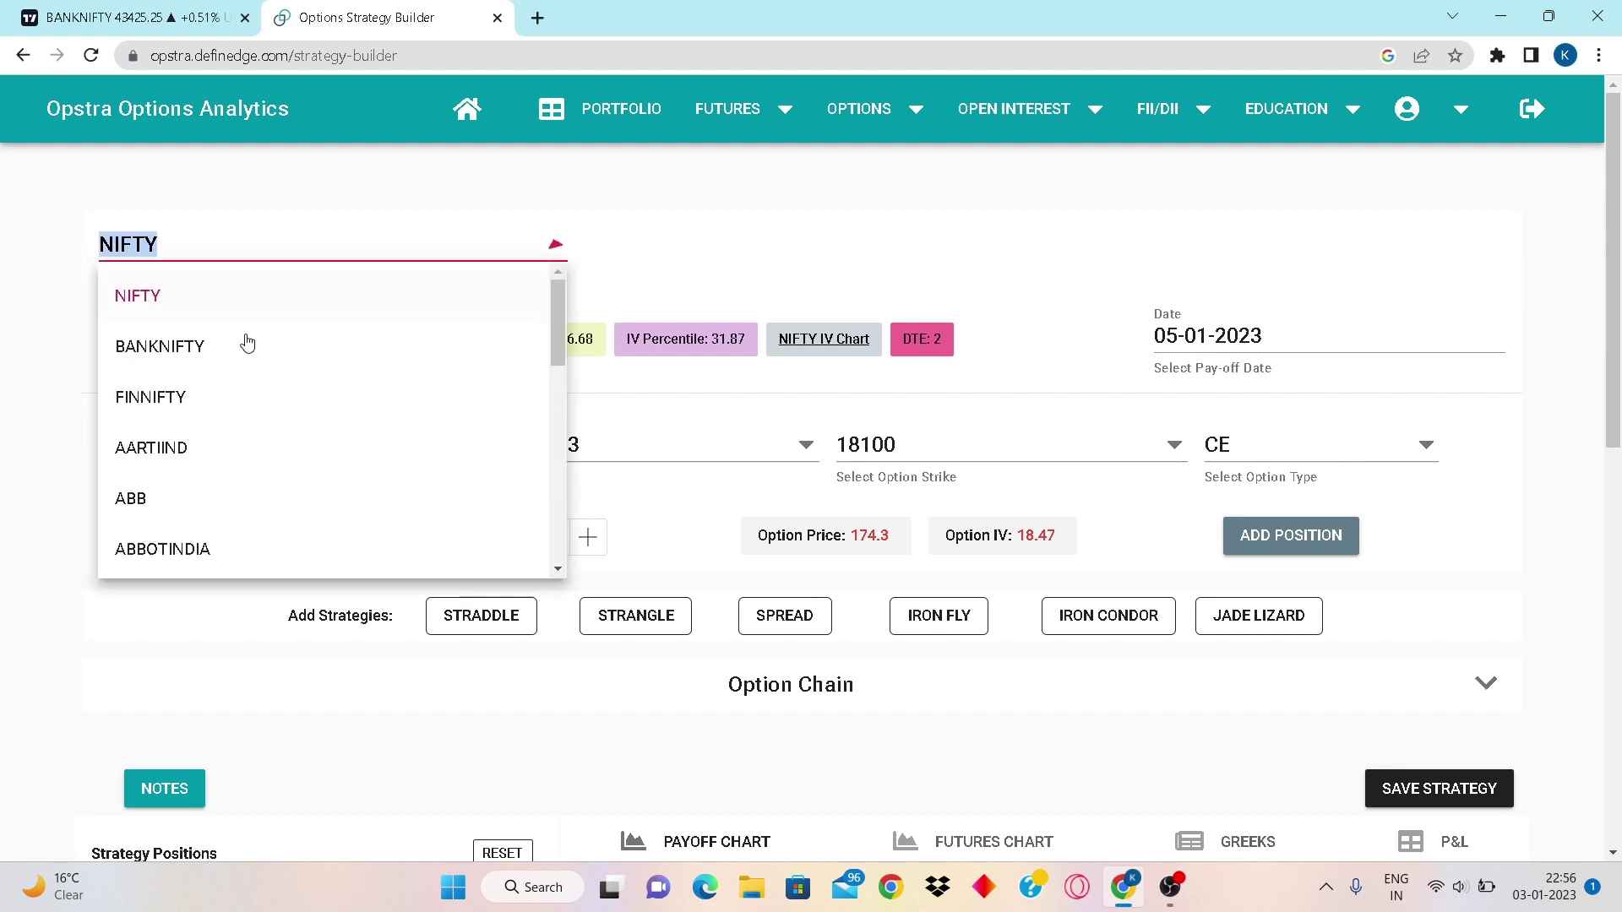
pyautogui.click(192, 347)
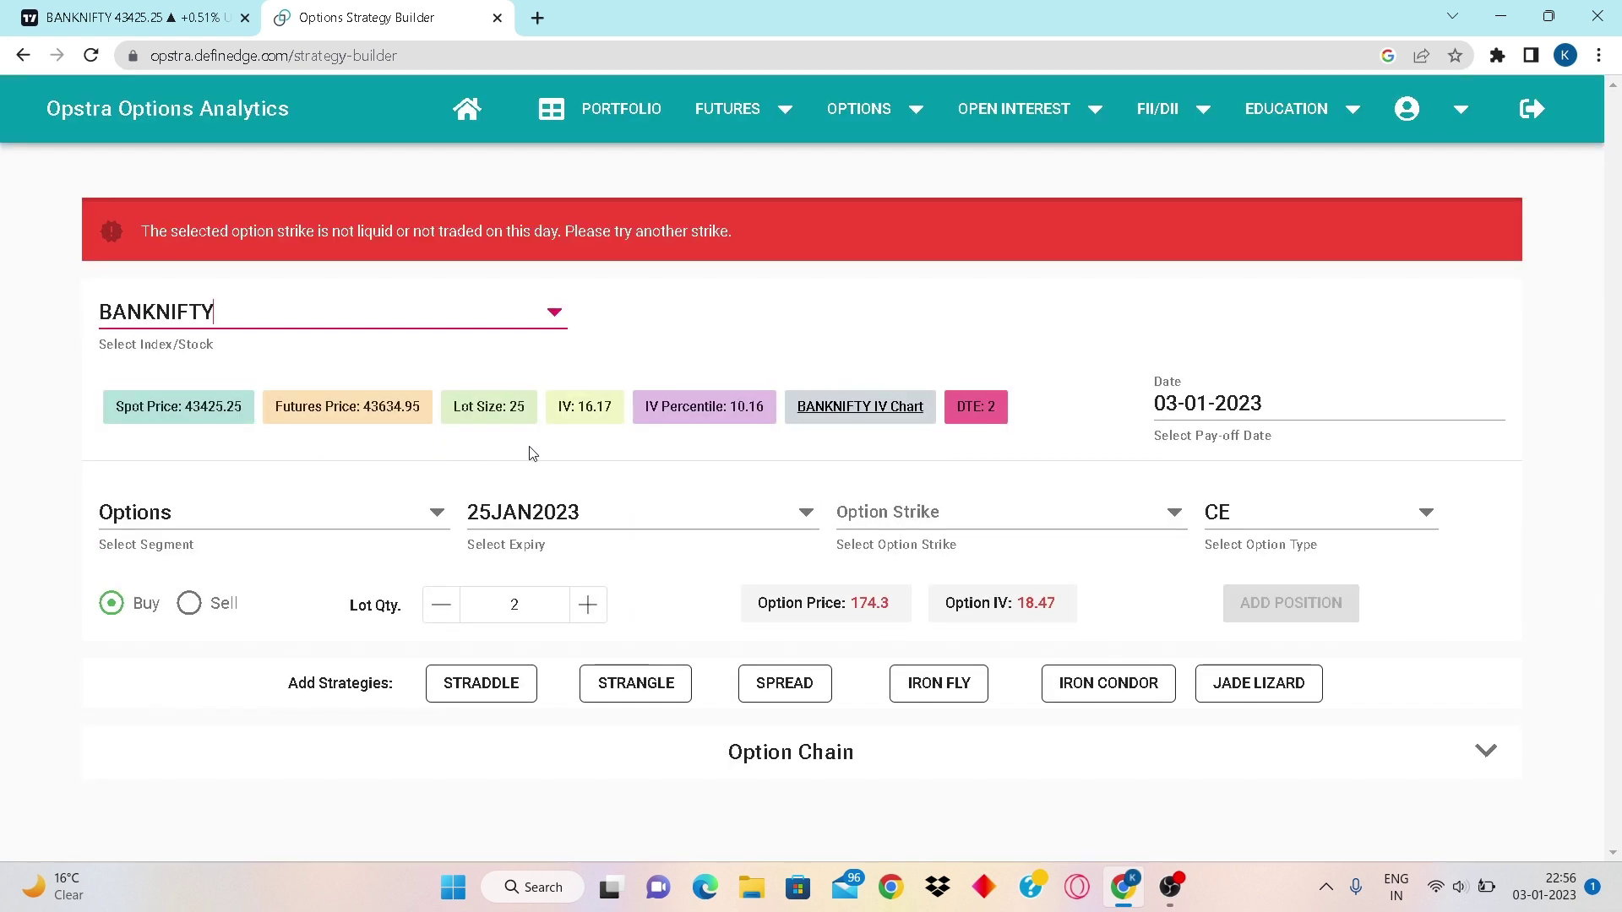
pyautogui.click(469, 522)
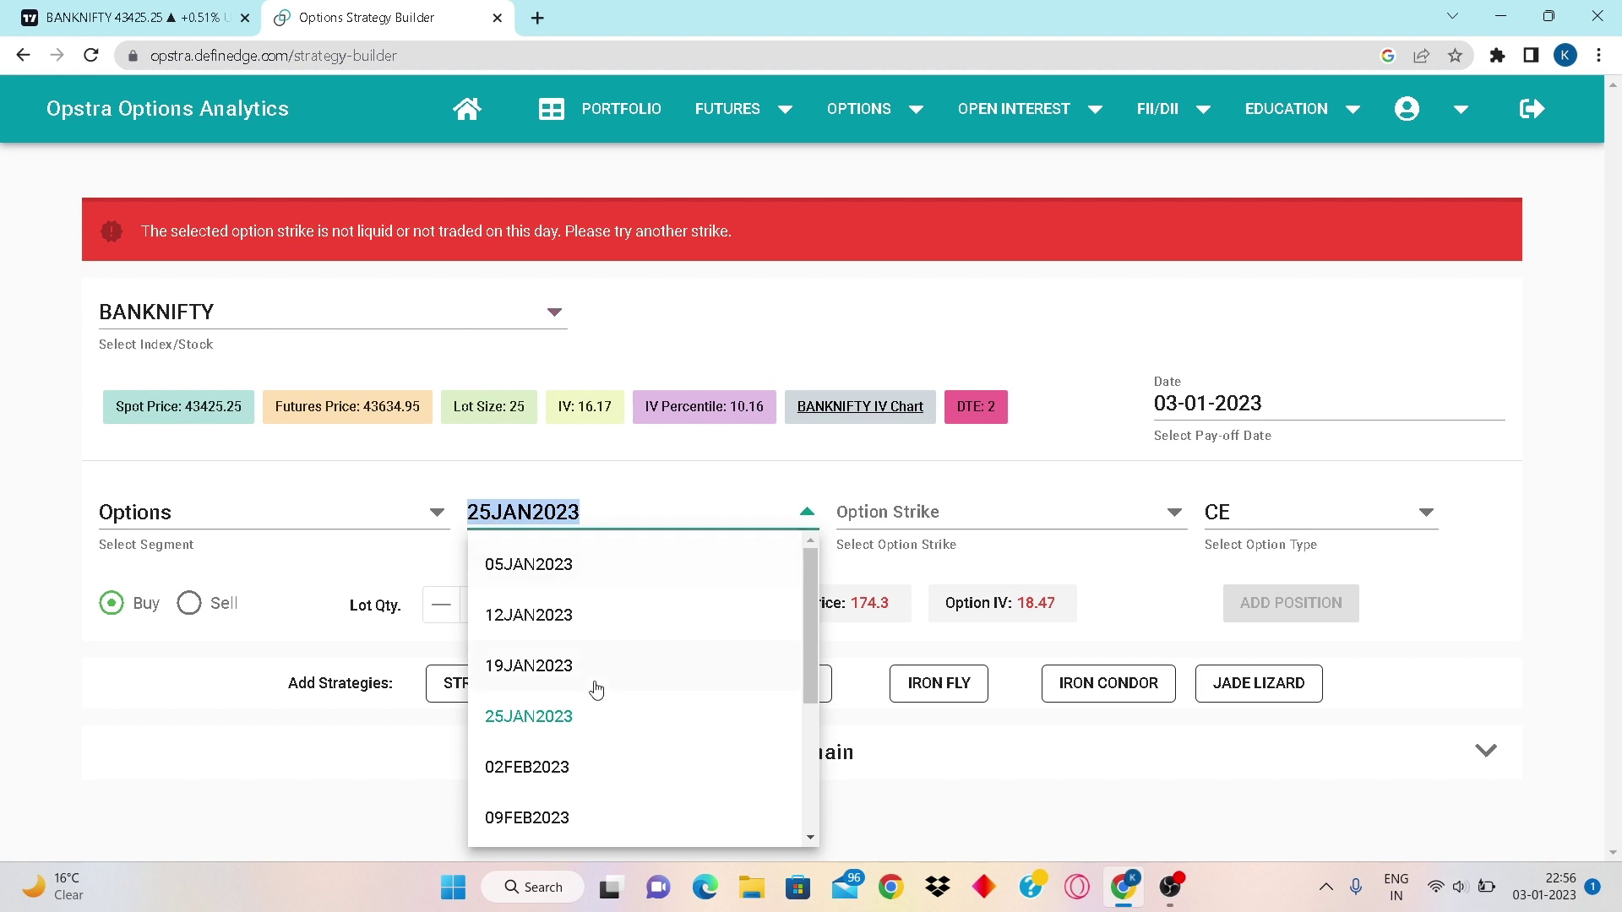
pyautogui.click(540, 581)
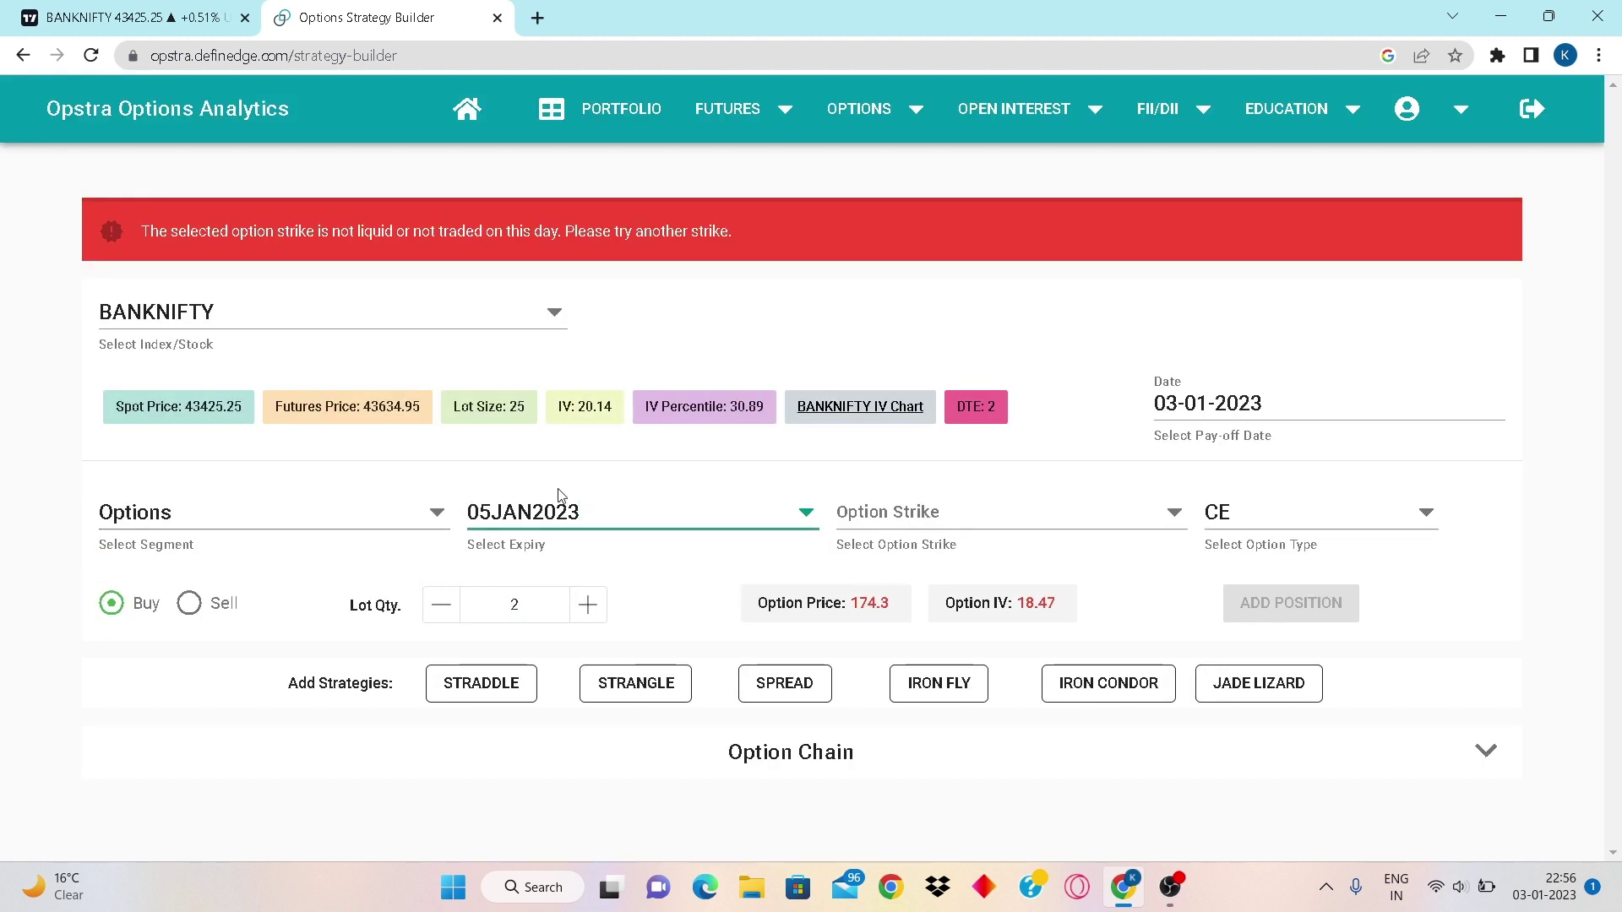
pyautogui.click(311, 523)
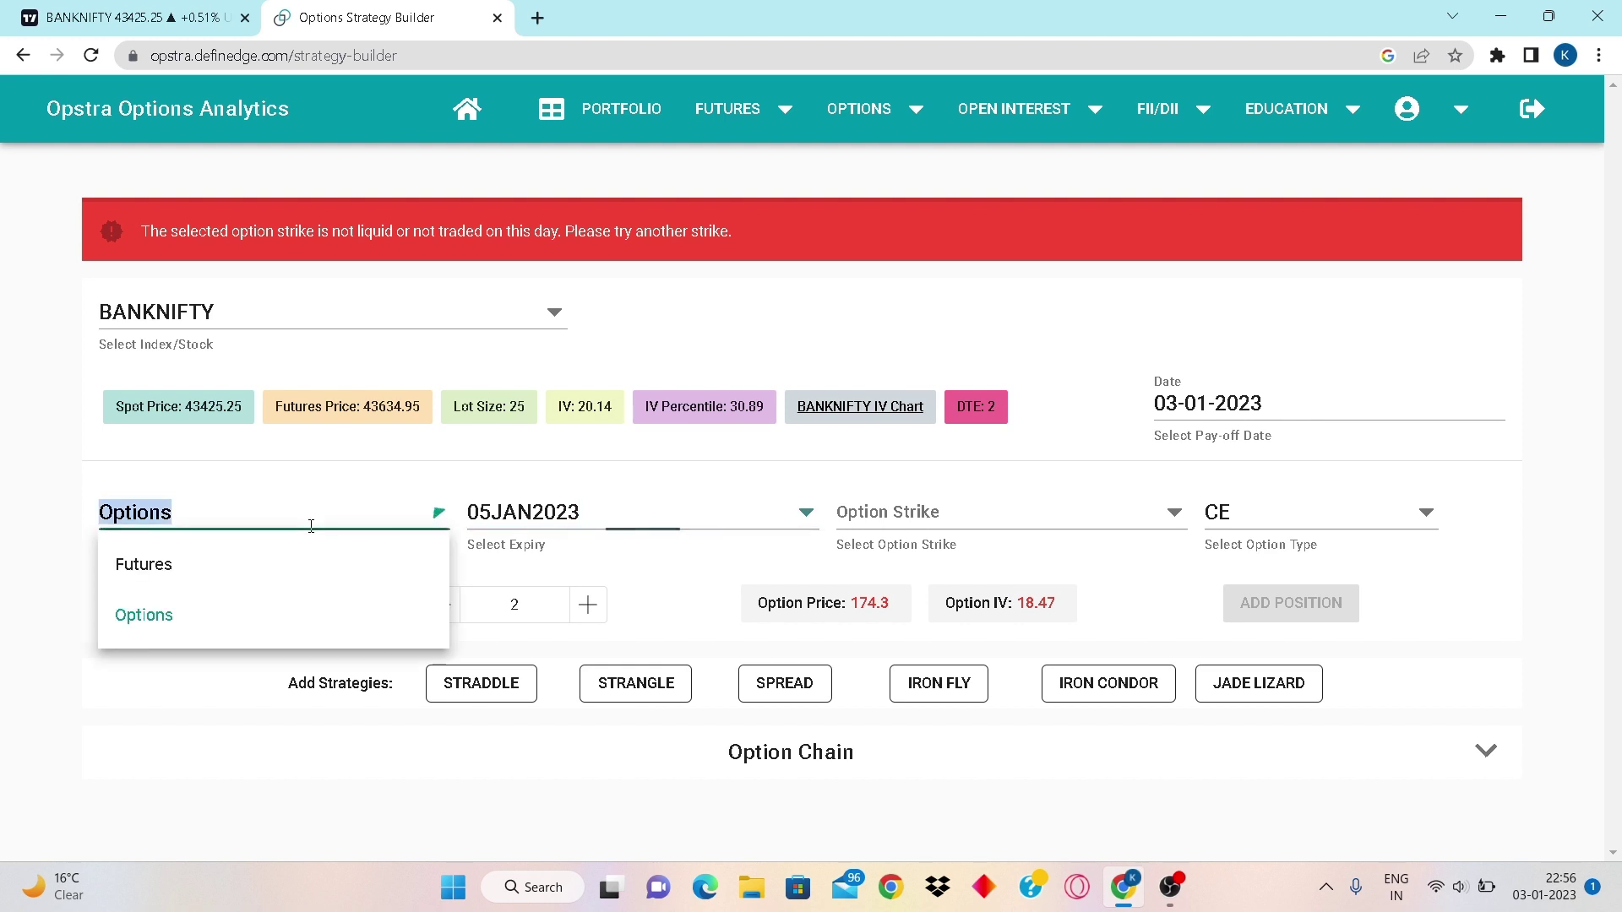
pyautogui.click(173, 621)
# Add a sell position of 2 lots at the 43000 CE strike.
pyautogui.click(893, 511)
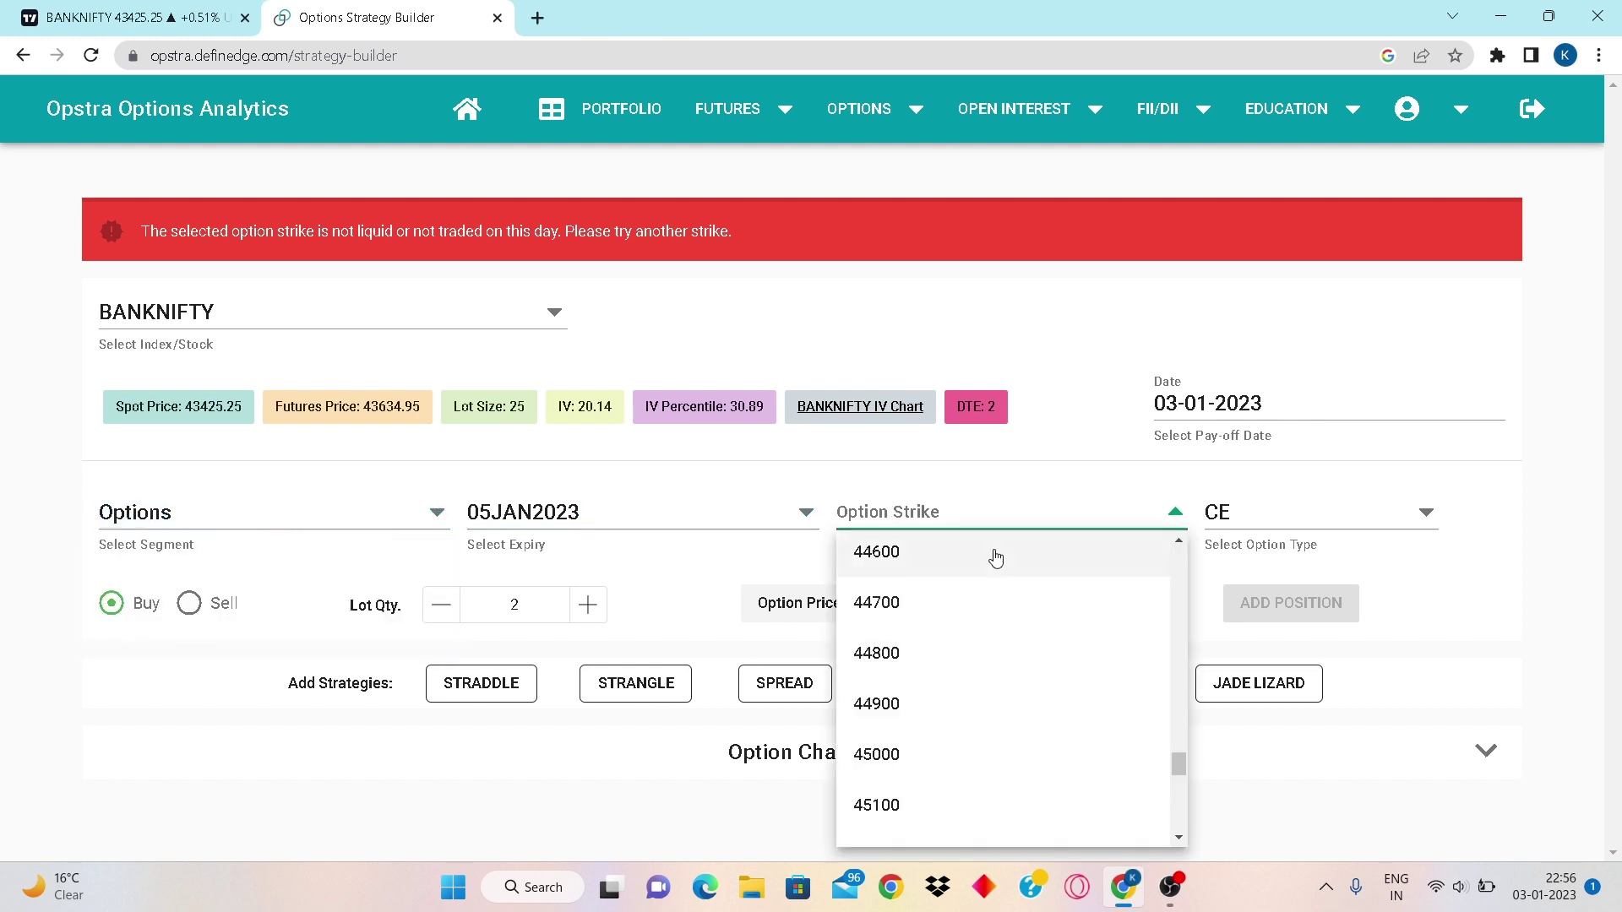
pyautogui.scroll(-2, 970, 626)
pyautogui.scroll(9, 970, 640)
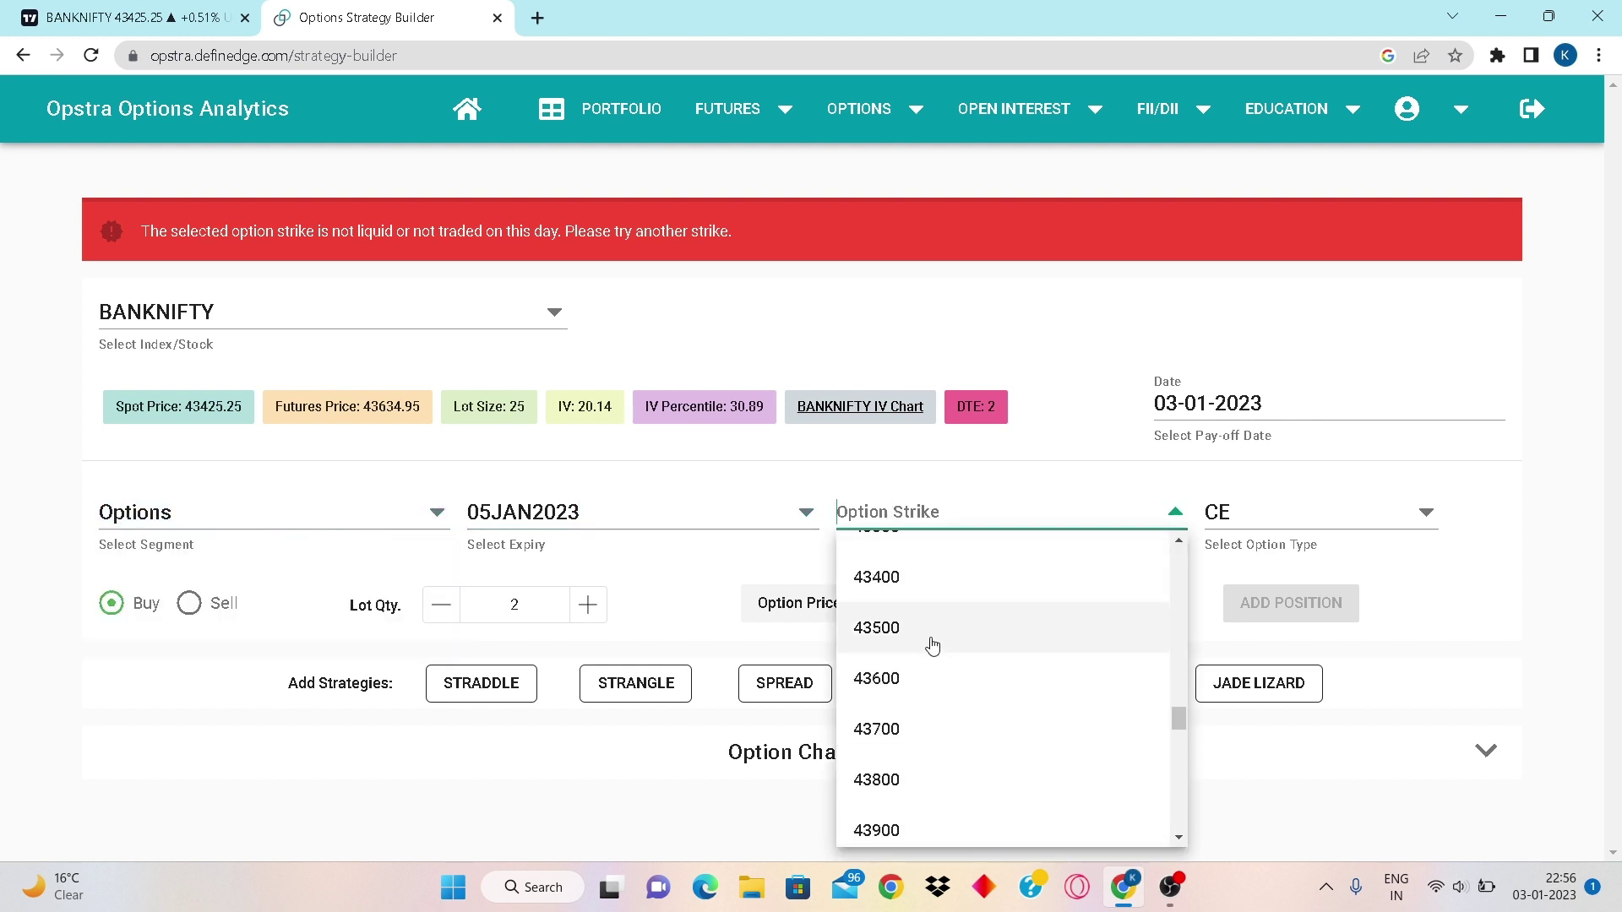
pyautogui.scroll(3, 929, 640)
pyautogui.click(897, 597)
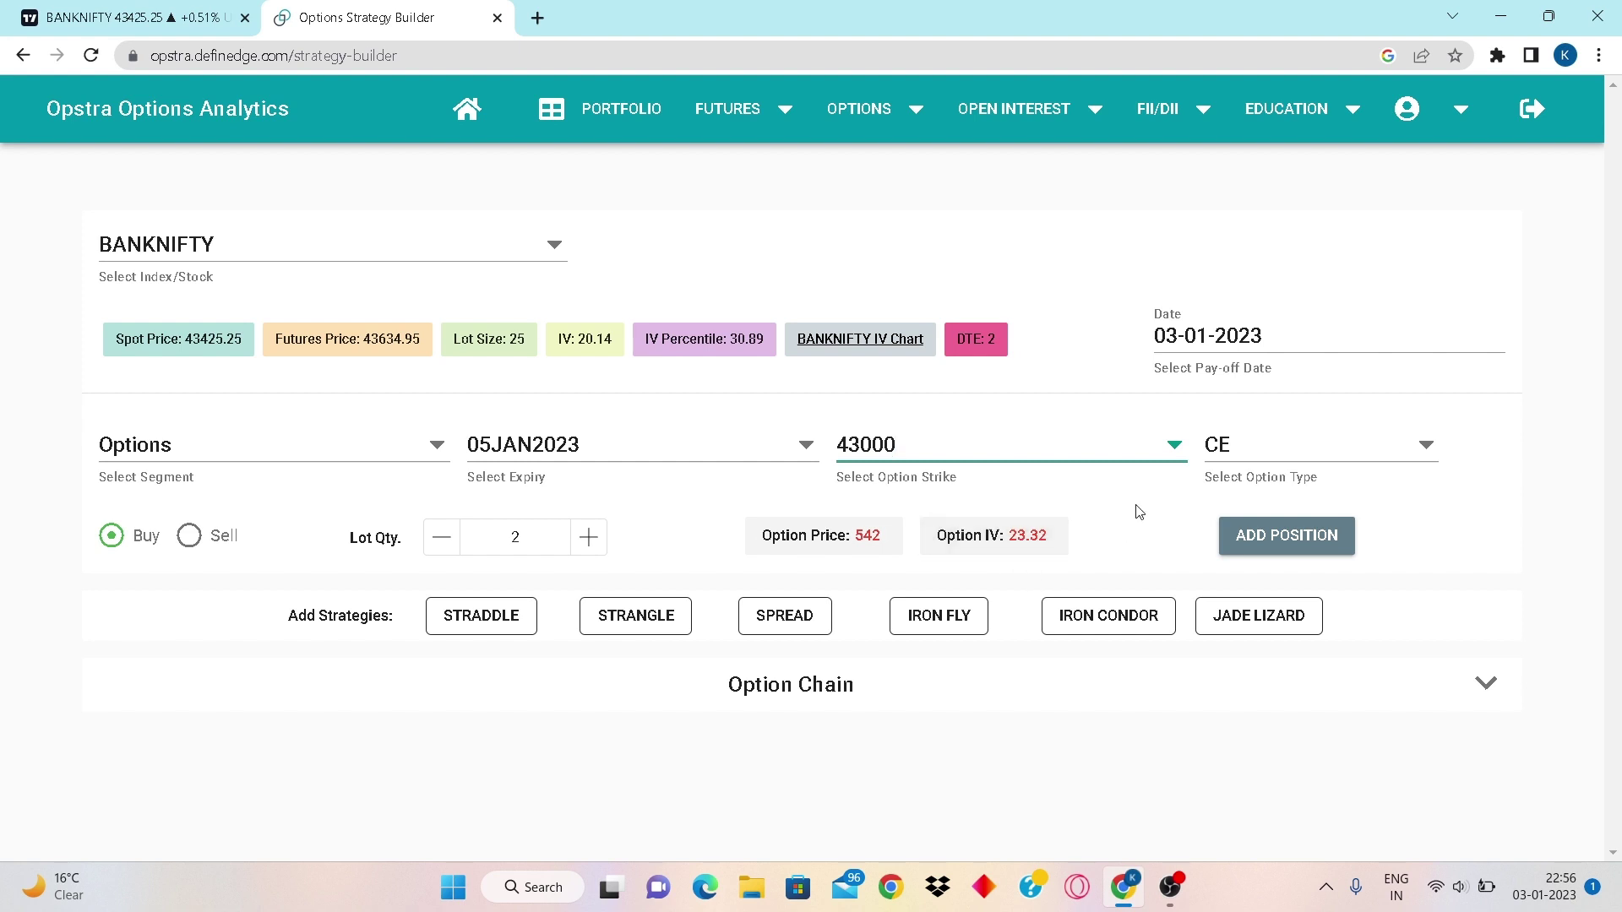
pyautogui.click(189, 535)
pyautogui.click(1275, 544)
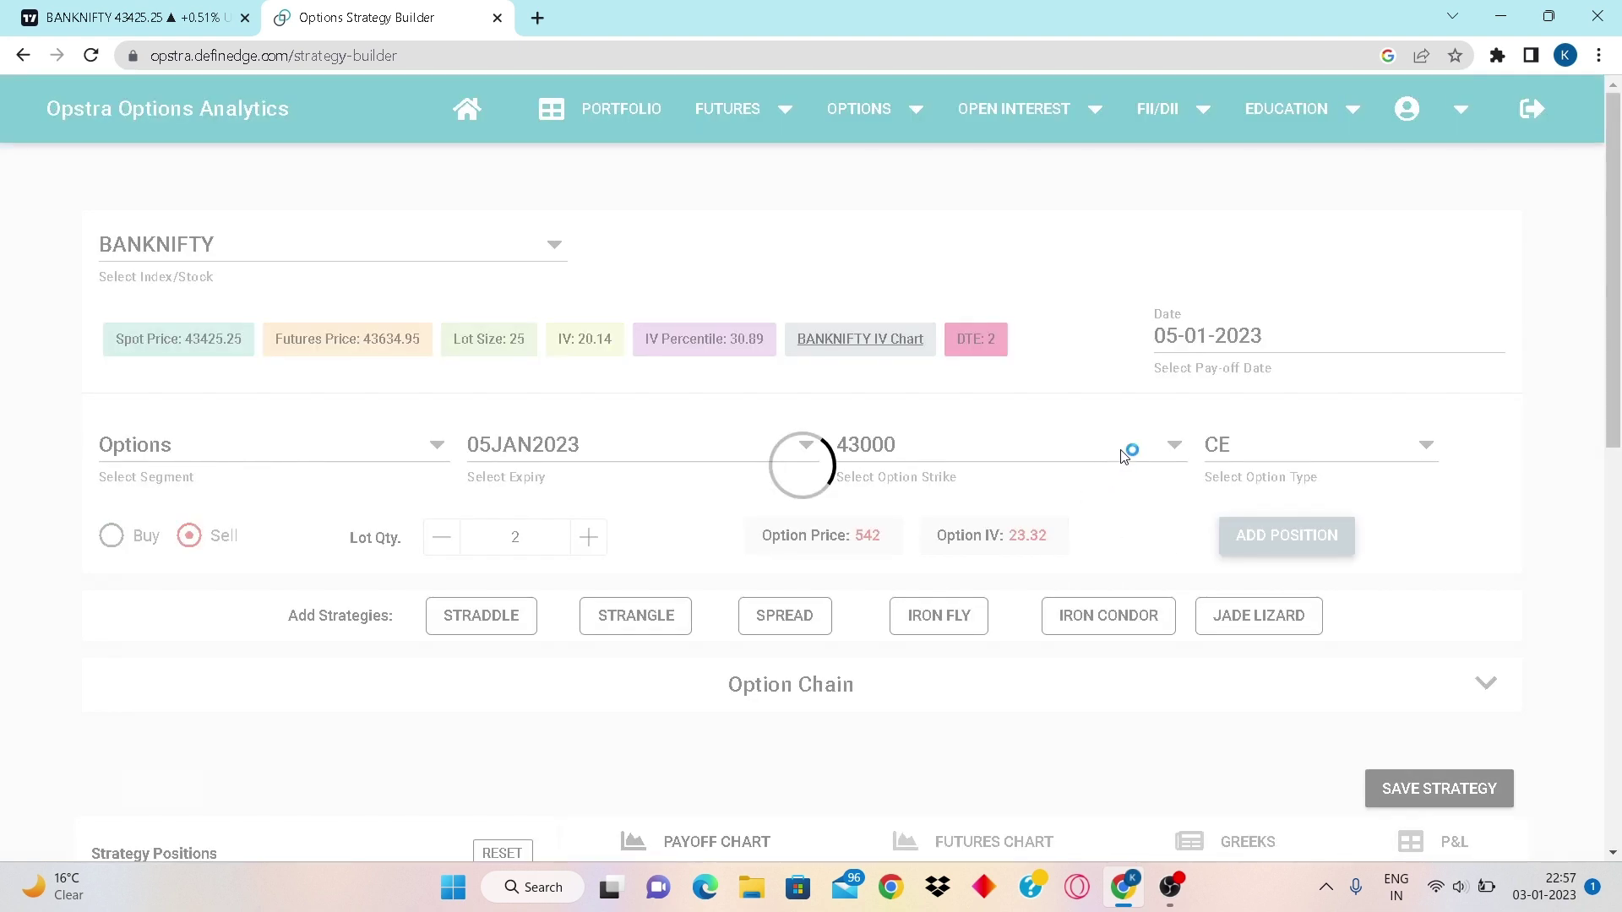
# Add a buy position of 1 lot at the 43100 CE strike.
pyautogui.click(1090, 449)
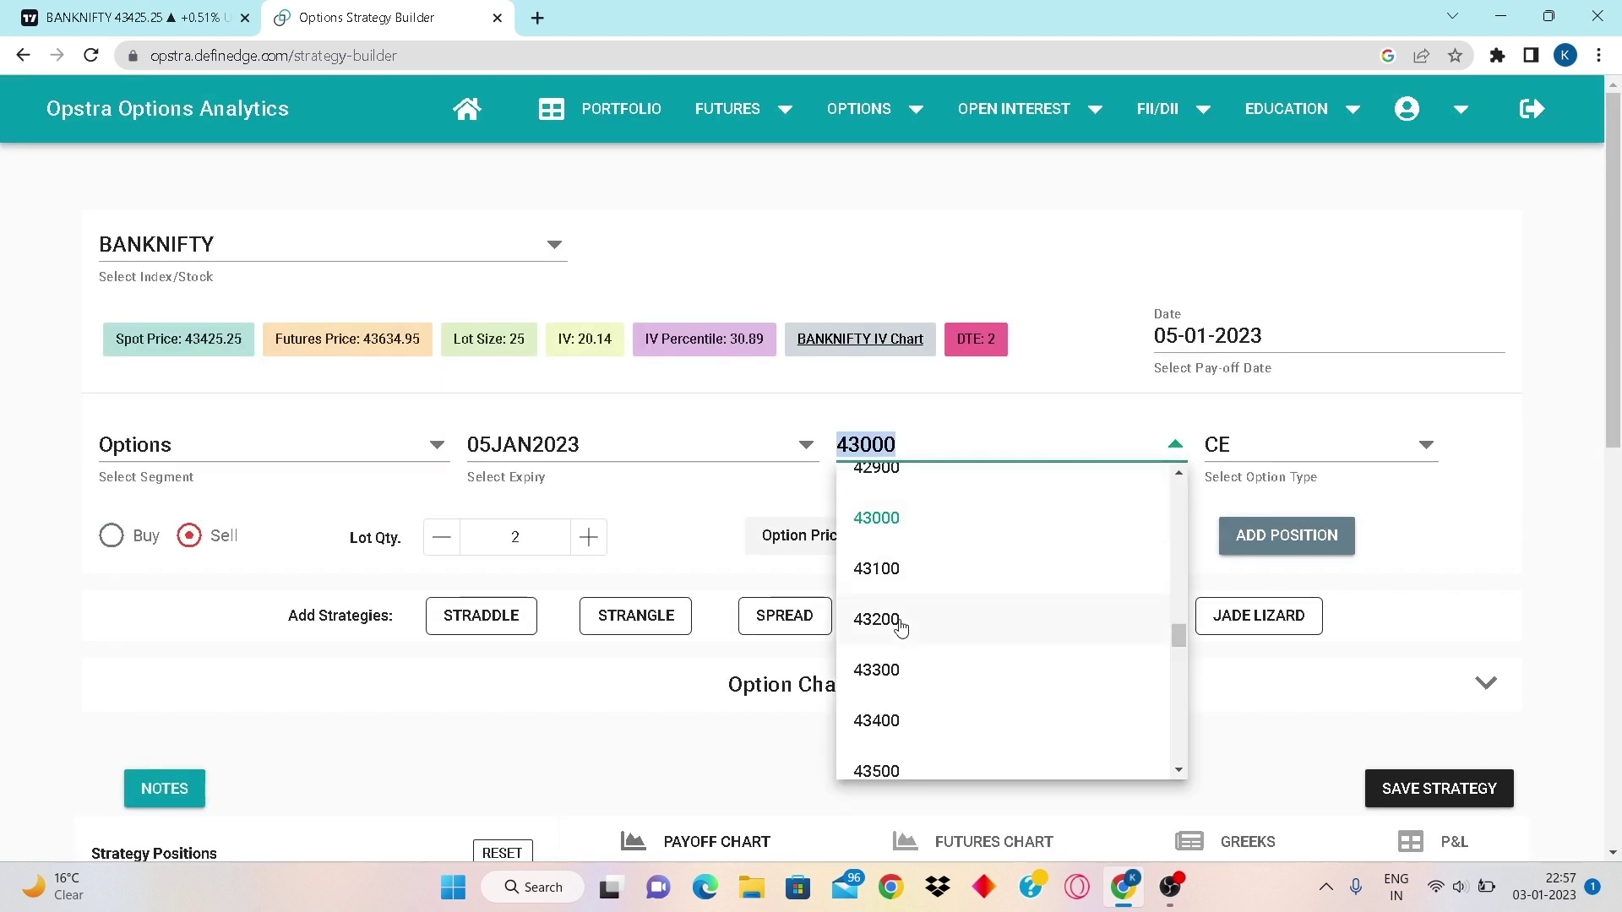
pyautogui.click(914, 574)
pyautogui.click(111, 535)
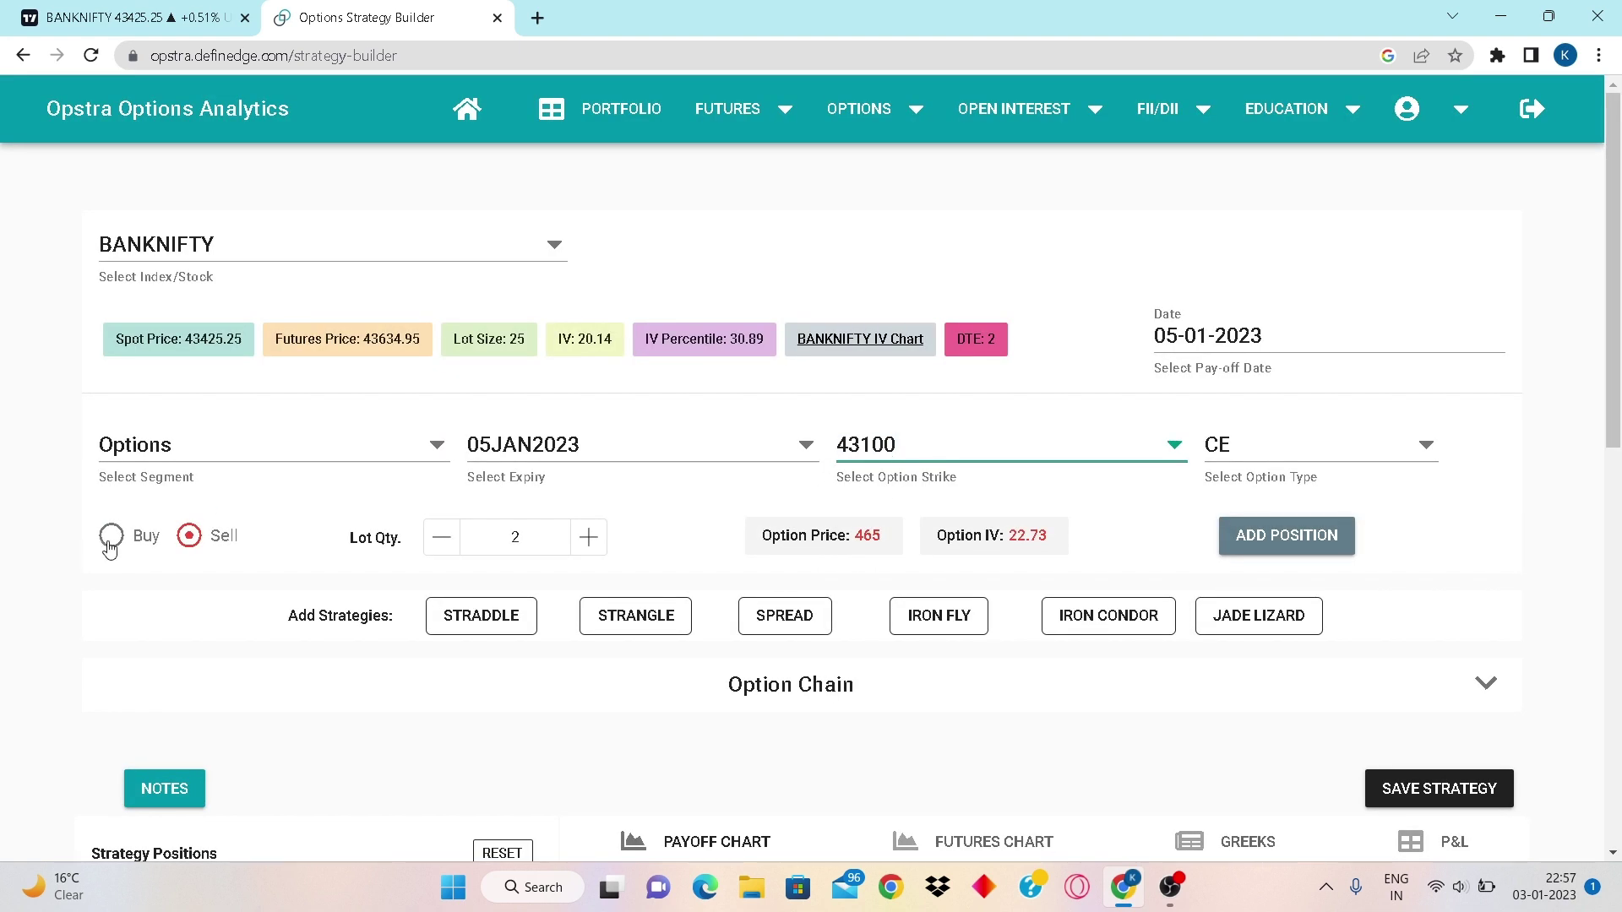
pyautogui.click(441, 537)
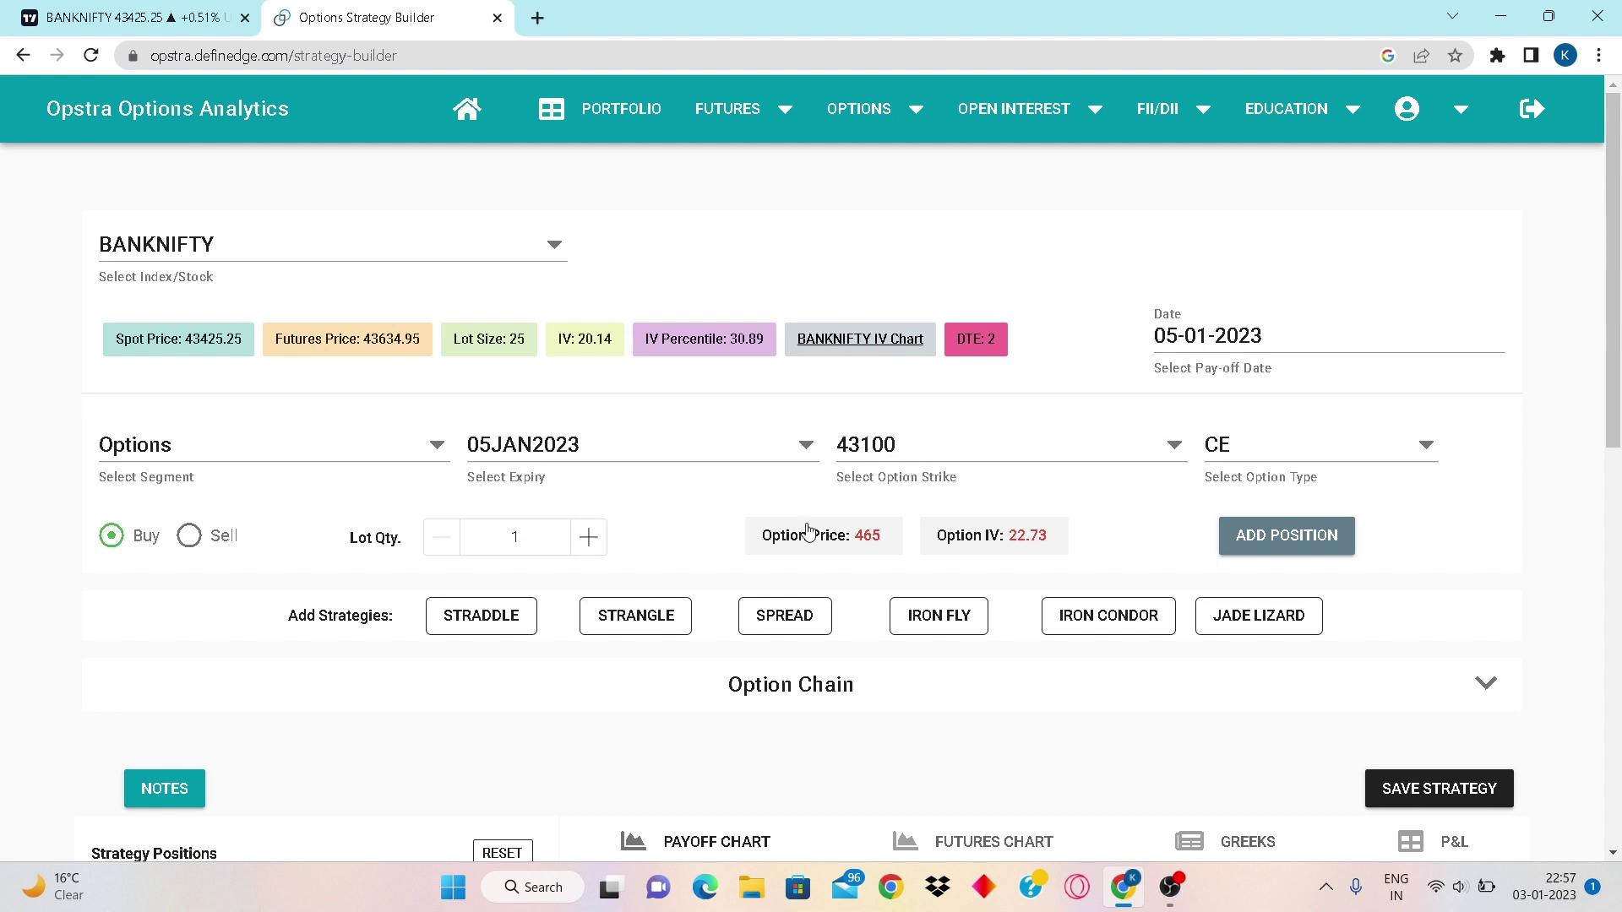
pyautogui.click(1264, 559)
# Add a buy position of 1 lot at the 42900 CE strike and bring up the strategy's payoff.
pyautogui.click(1028, 443)
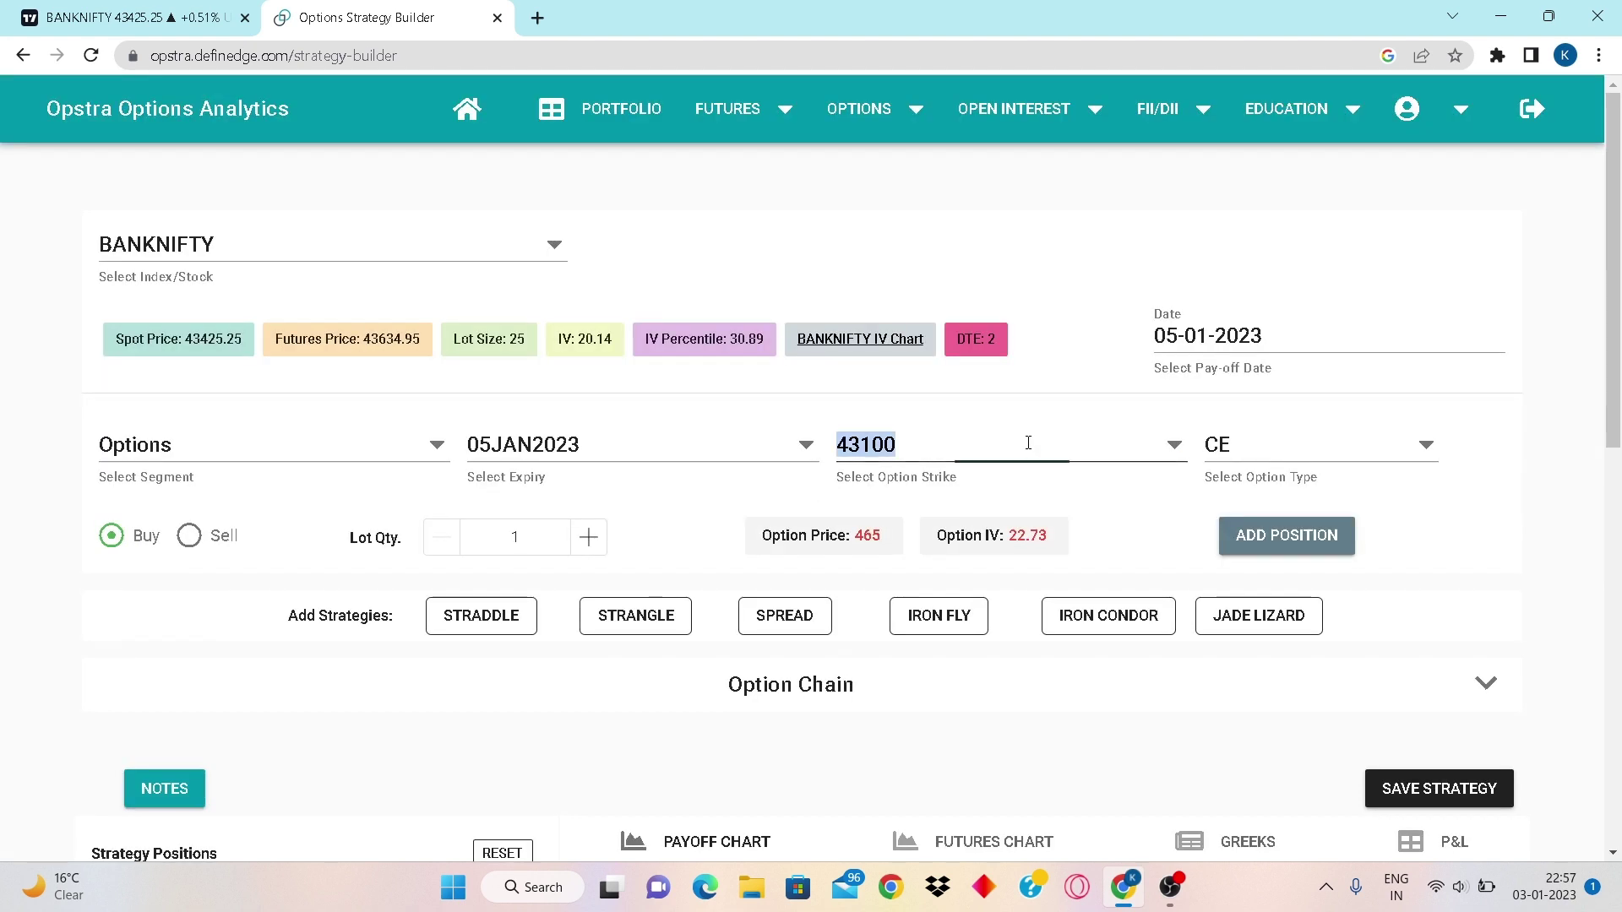
pyautogui.click(984, 483)
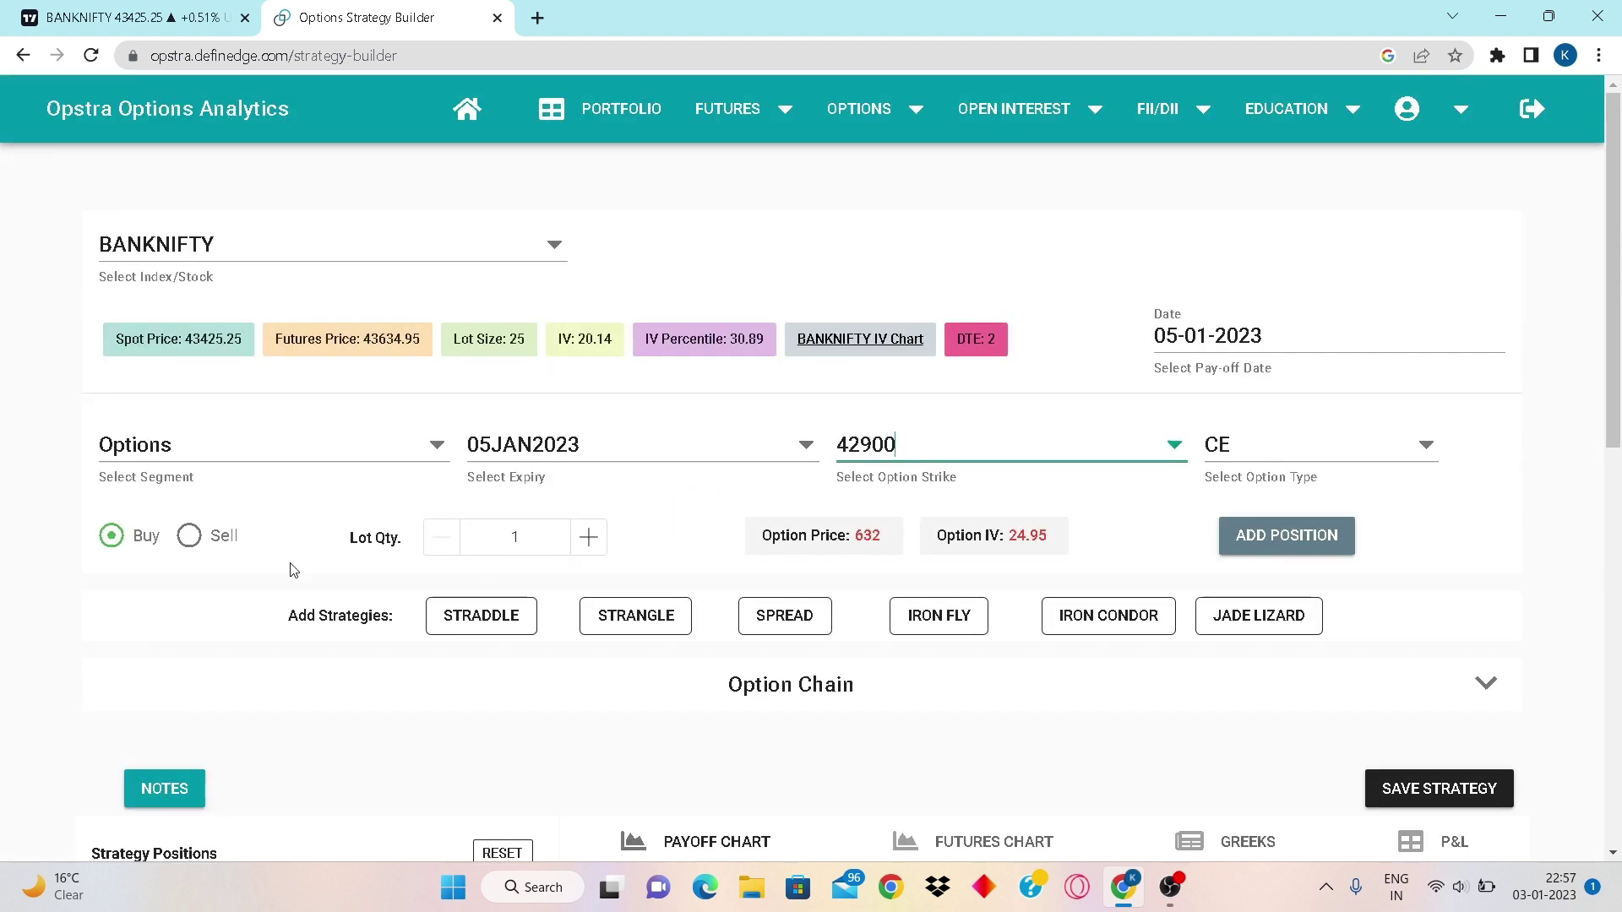
pyautogui.click(1267, 536)
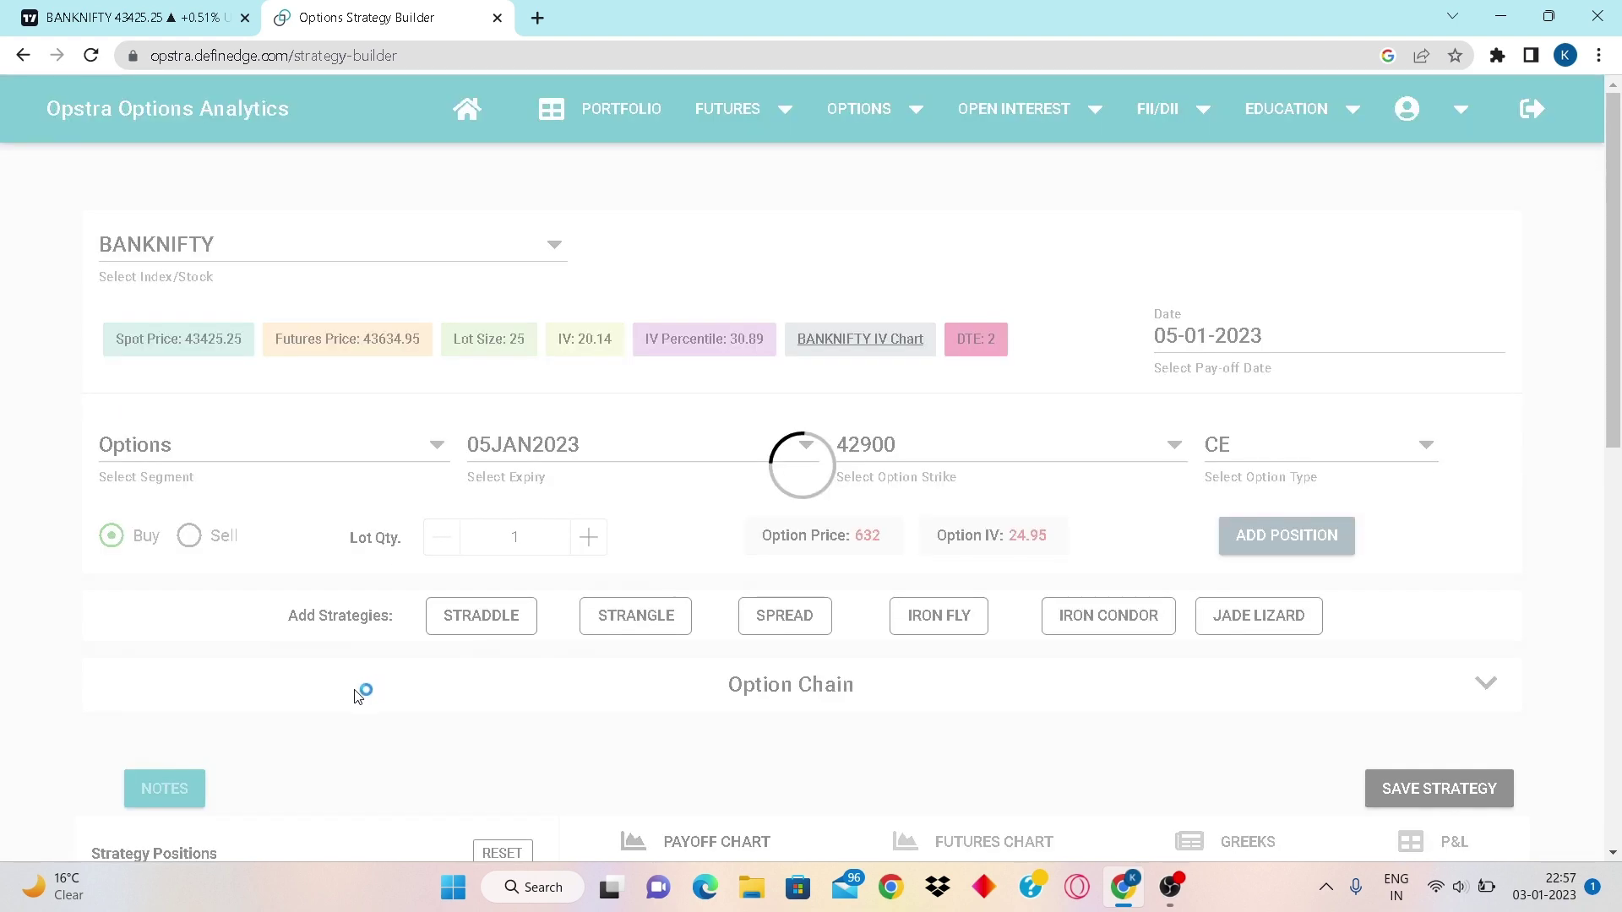
pyautogui.scroll(-7, 355, 693)
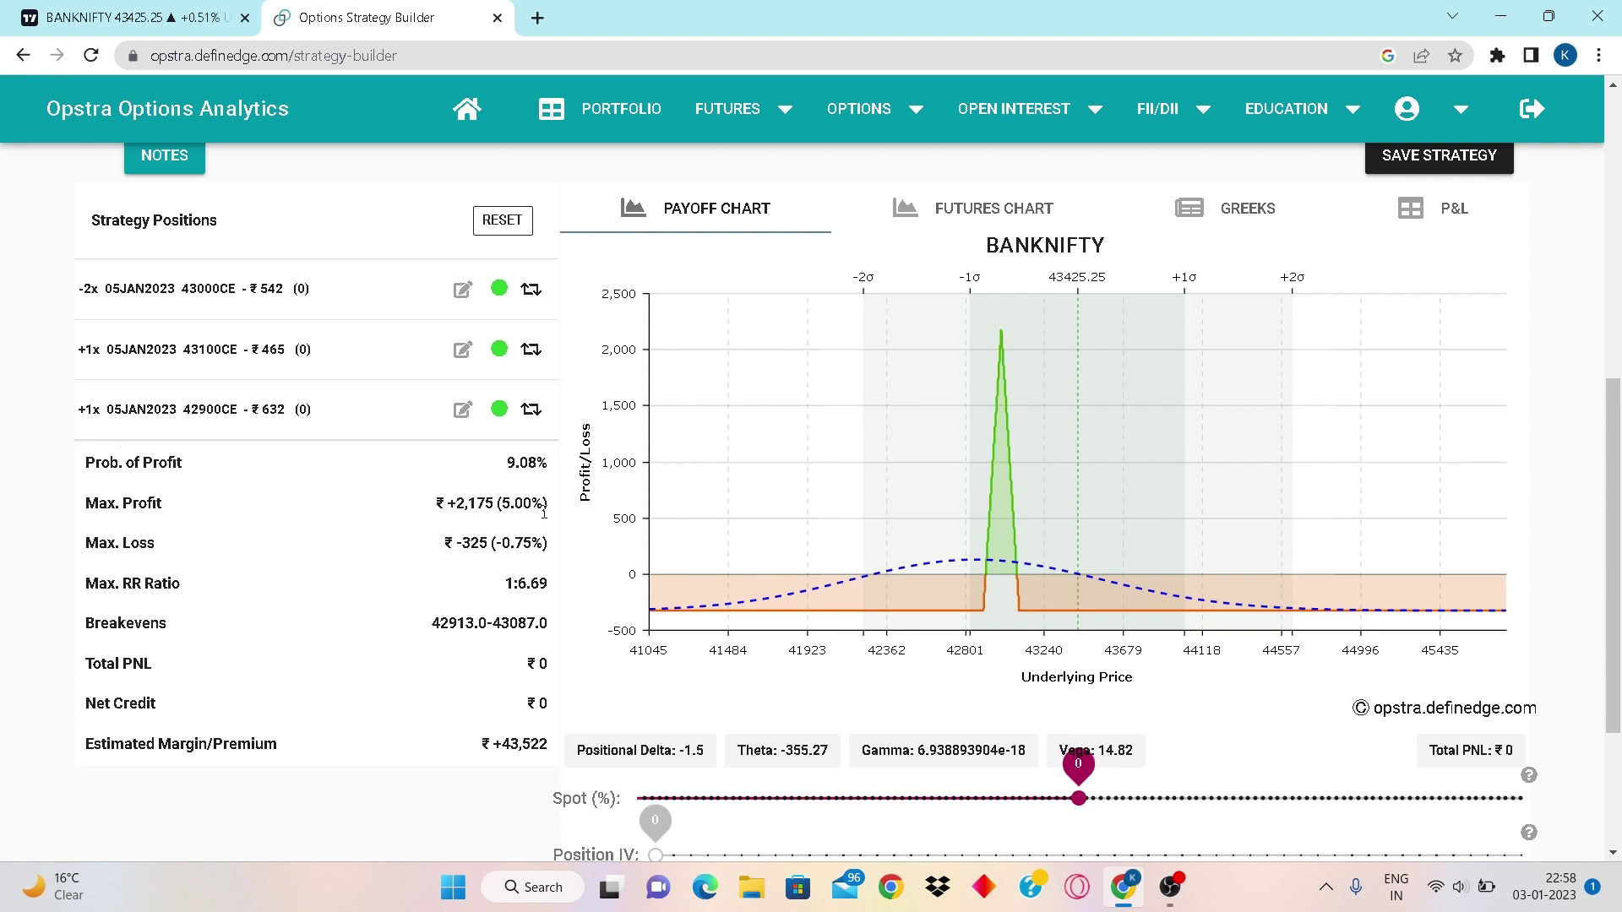
# Modify the sold 43000 CE position so its option type is PE.
pyautogui.scroll(2, 445, 496)
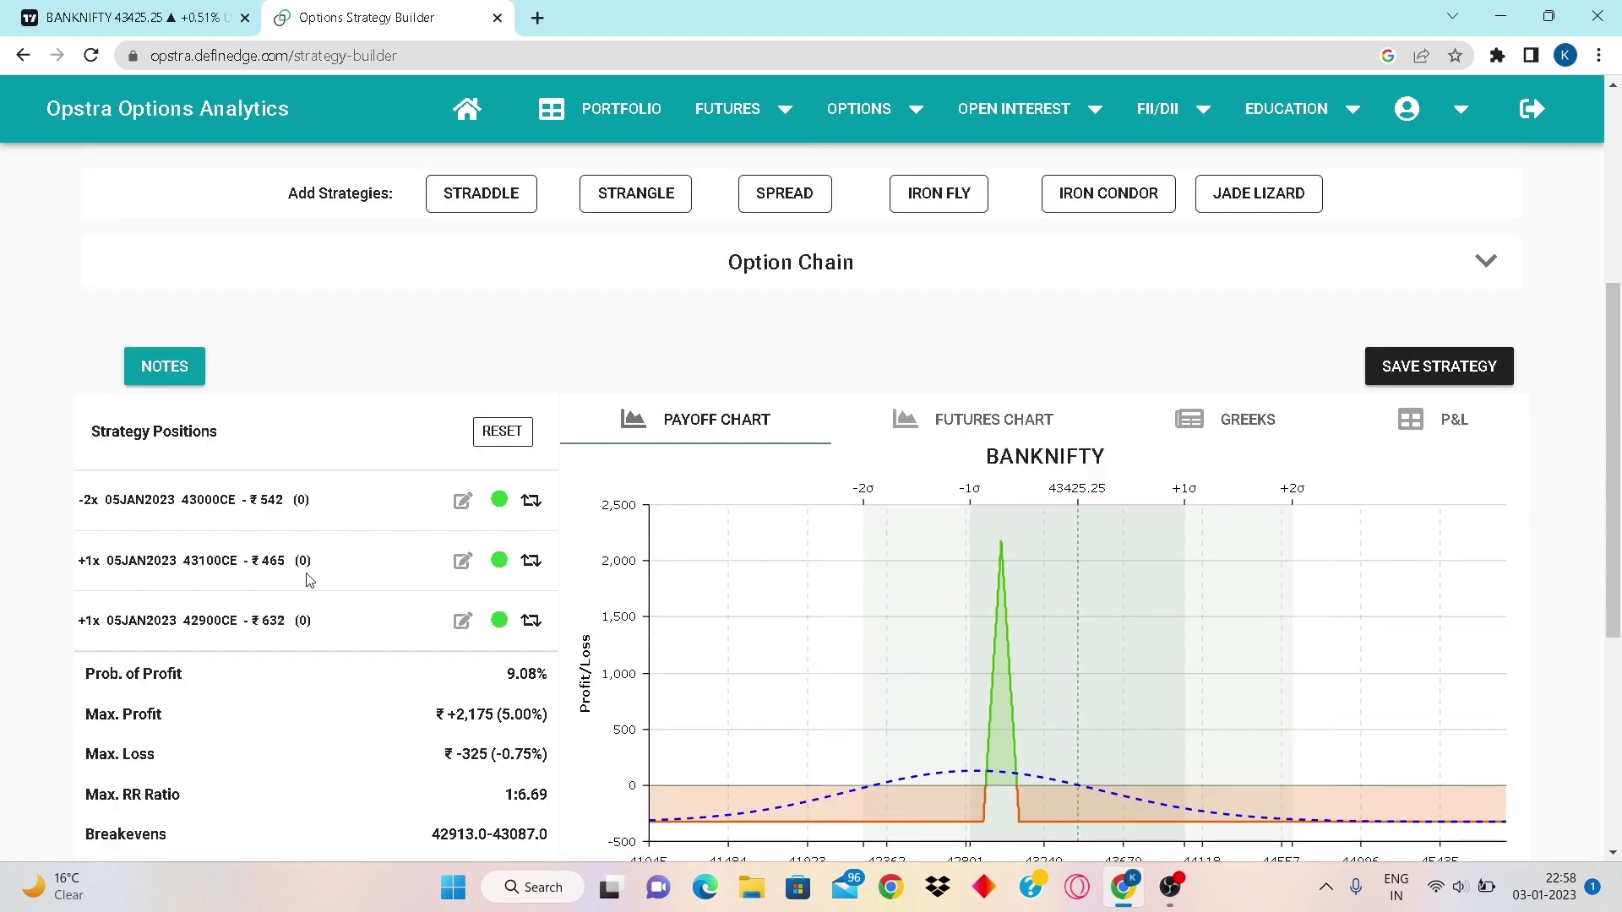
pyautogui.scroll(2, 339, 511)
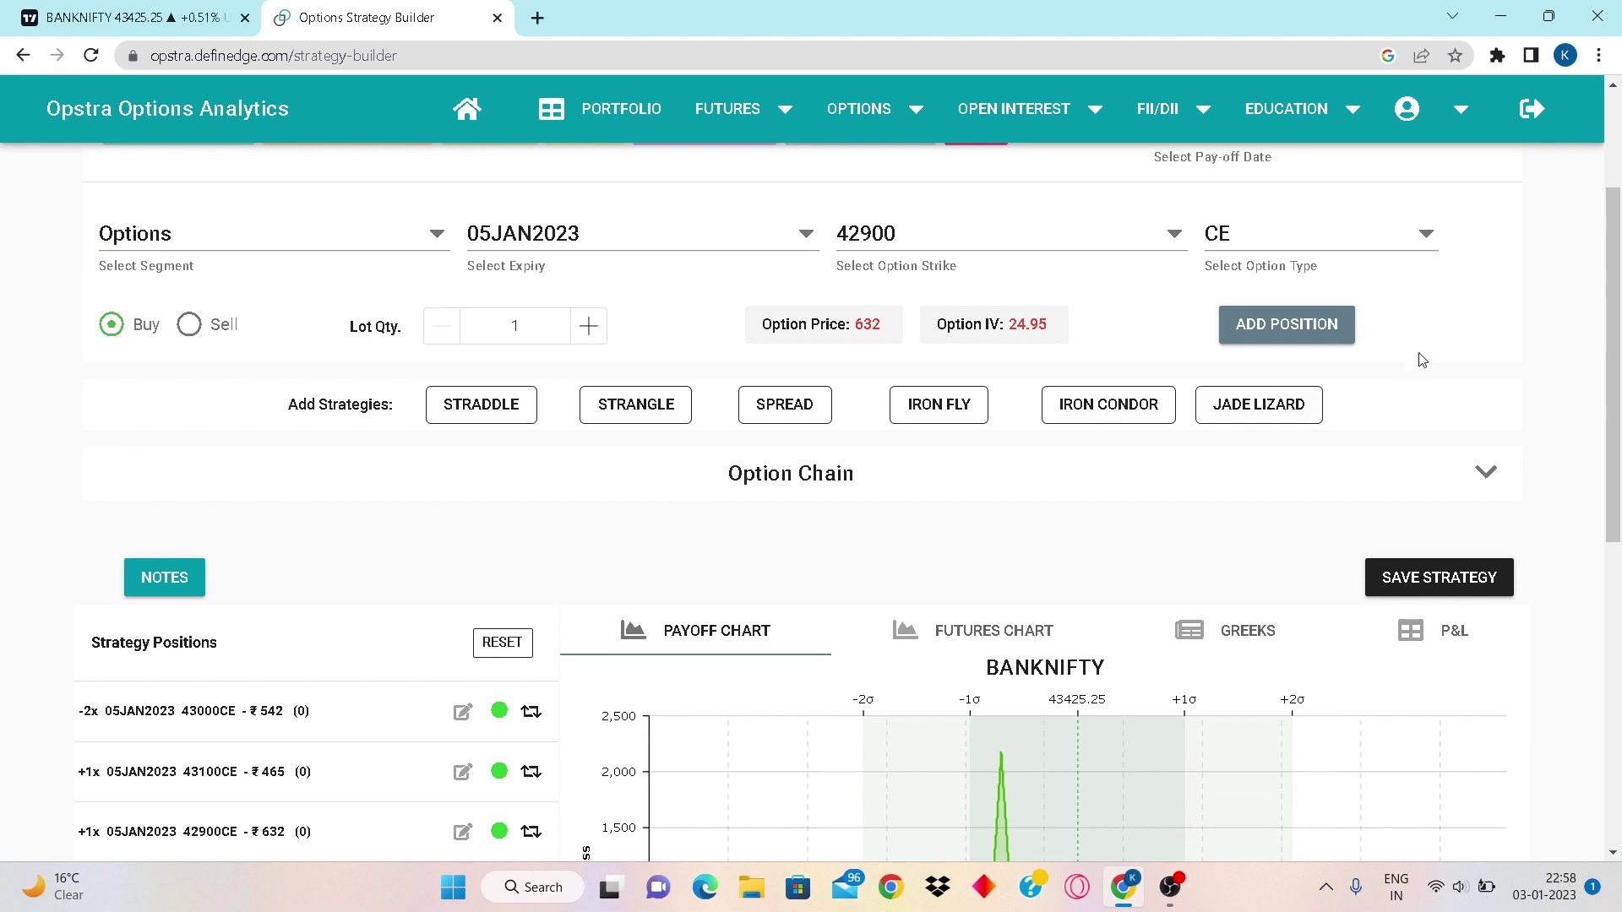
pyautogui.scroll(-2, 372, 680)
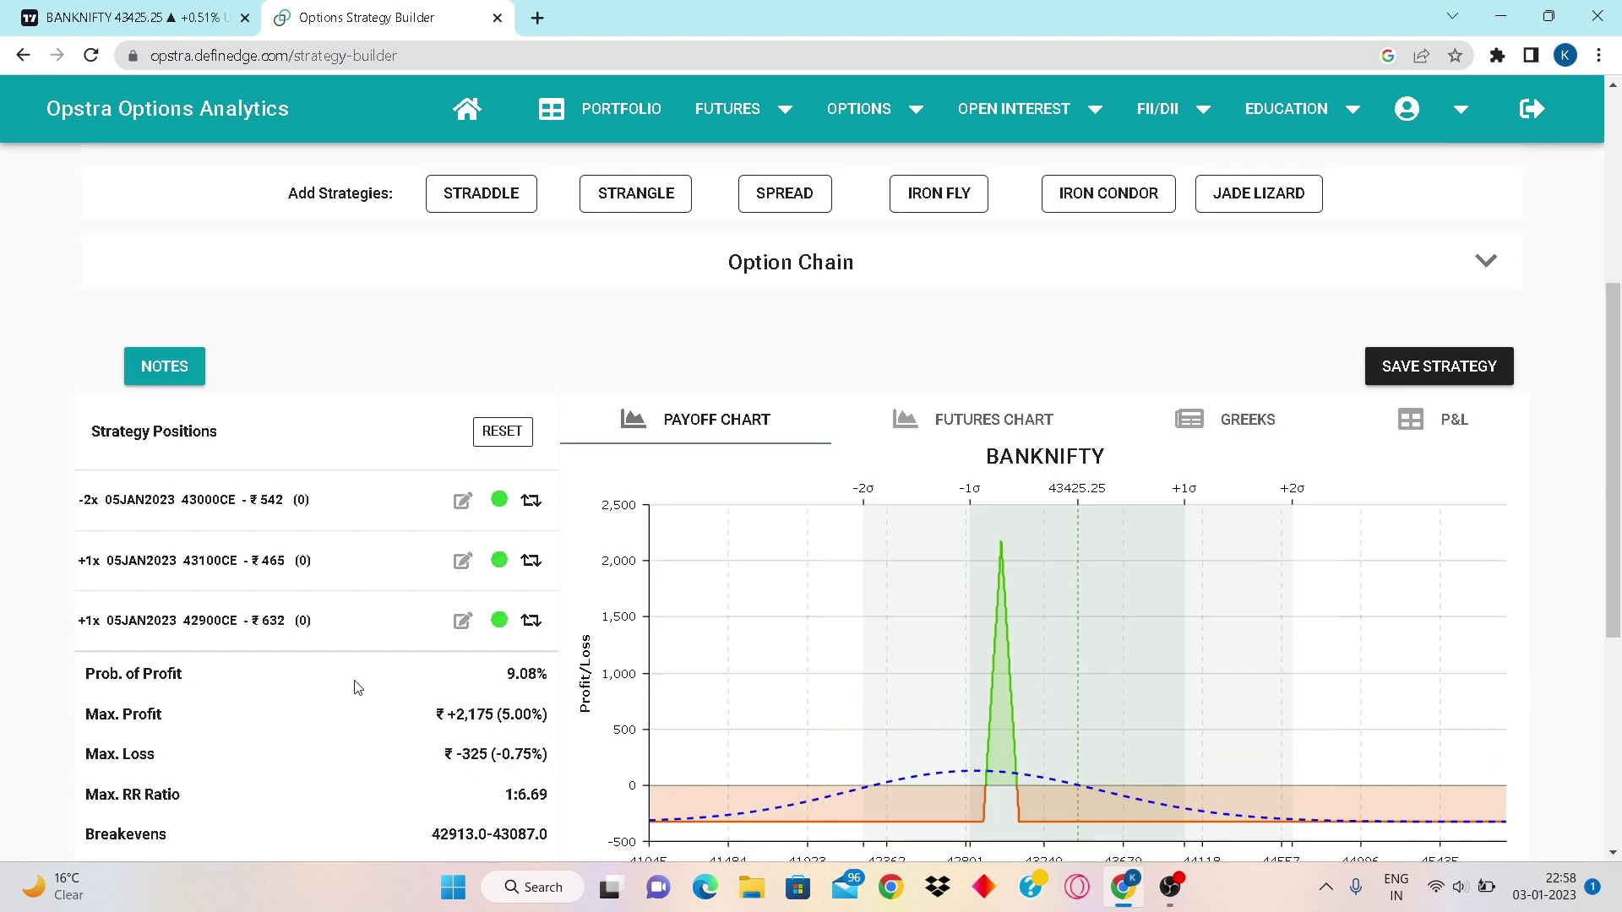
pyautogui.click(463, 501)
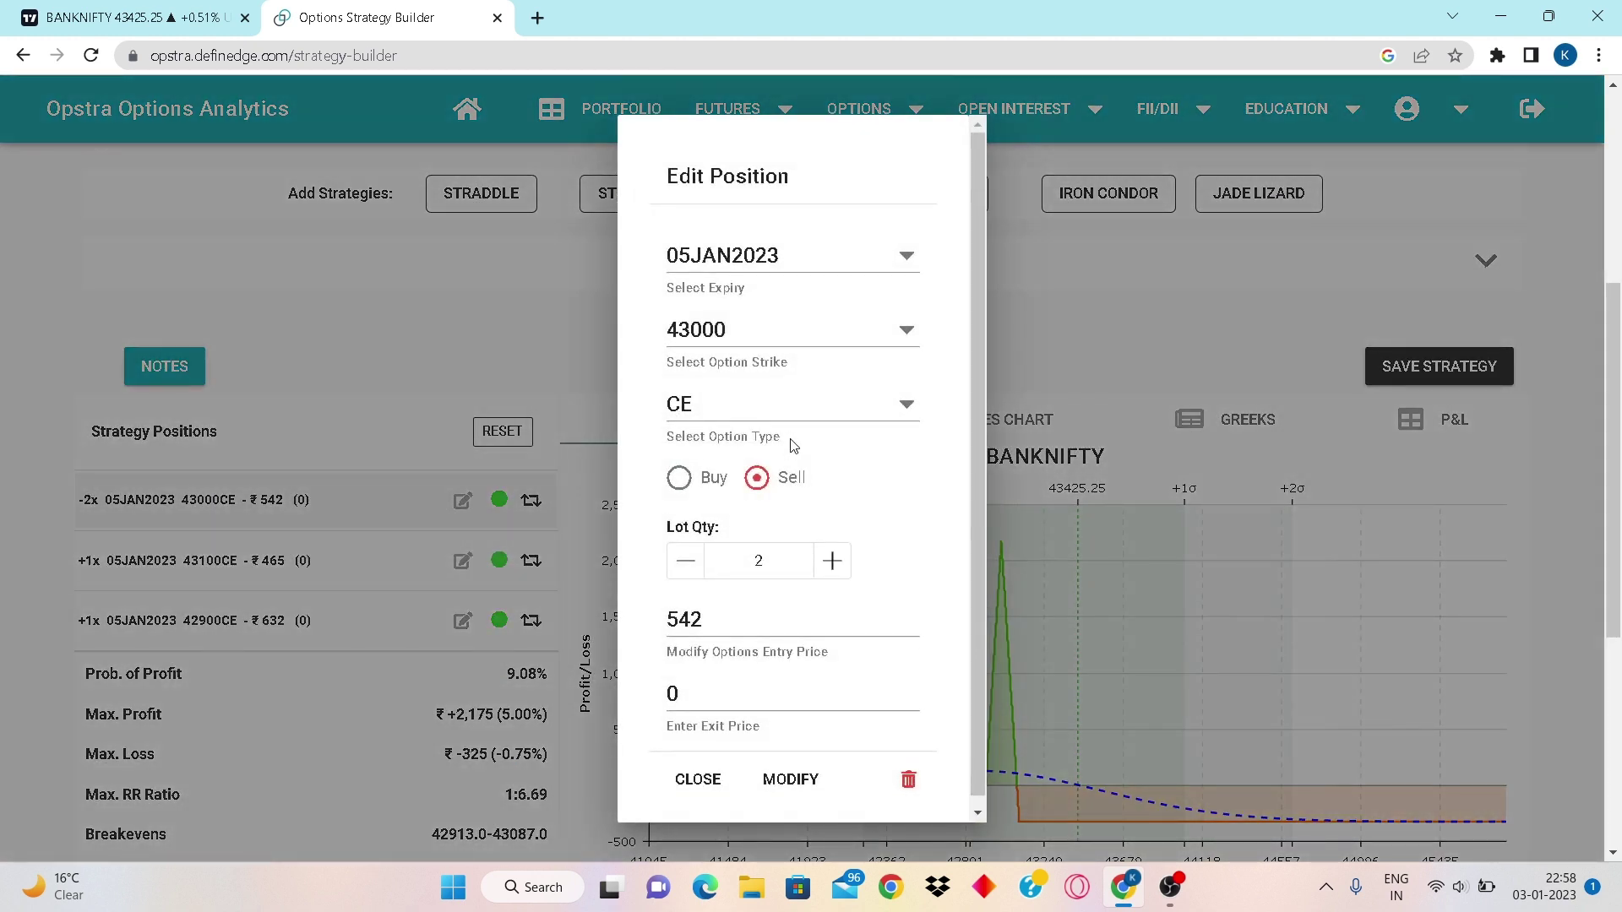
pyautogui.click(790, 413)
pyautogui.click(764, 506)
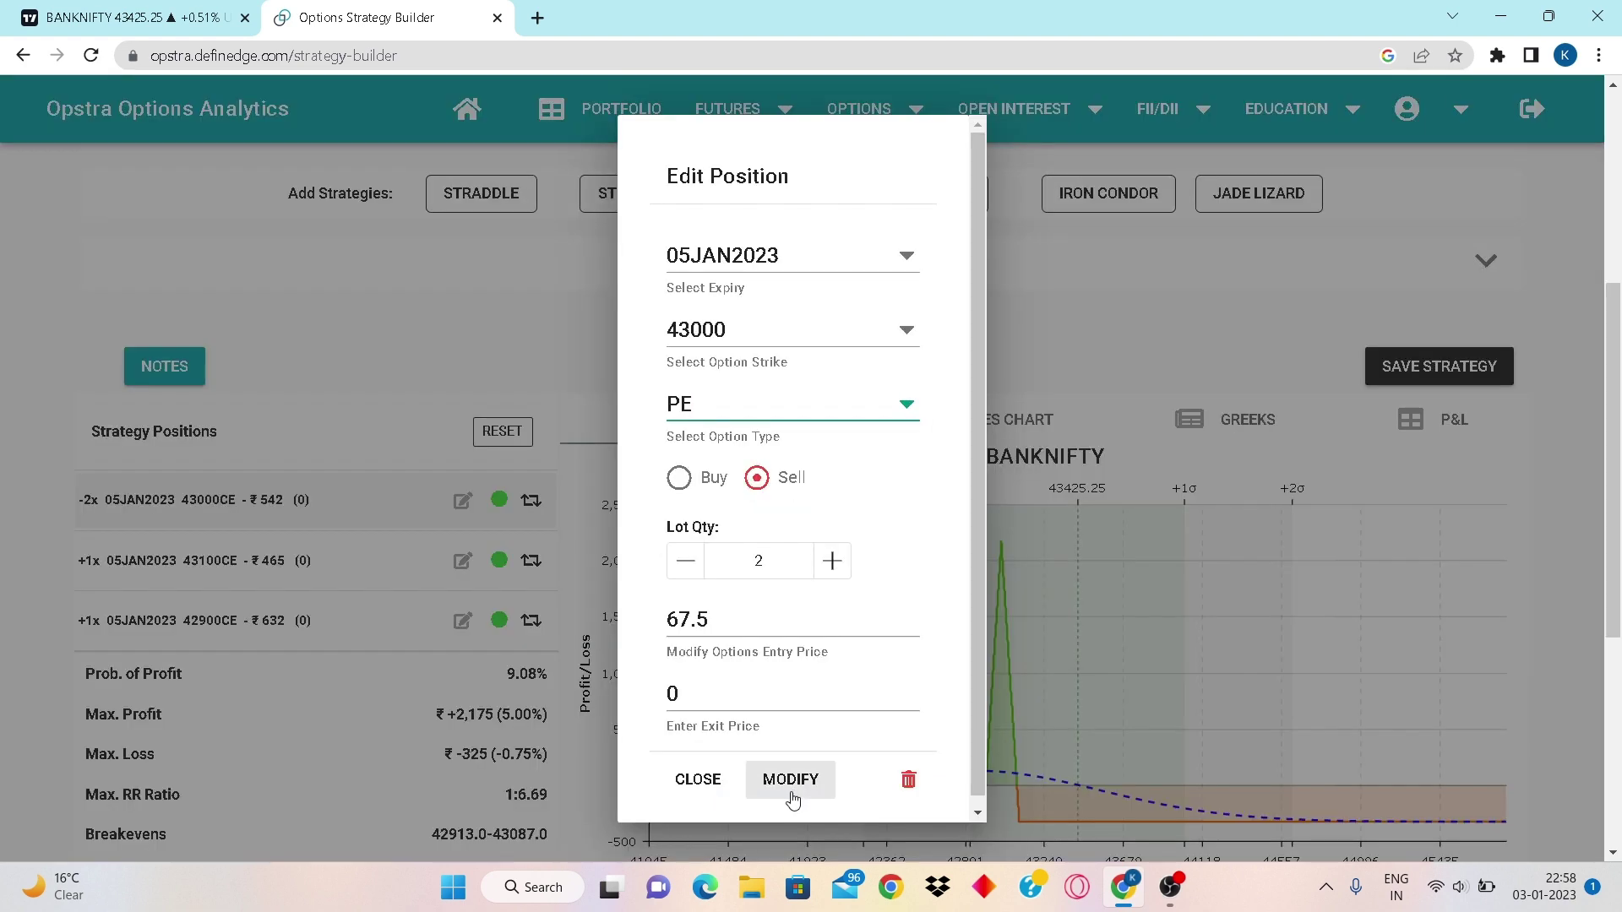
pyautogui.click(793, 794)
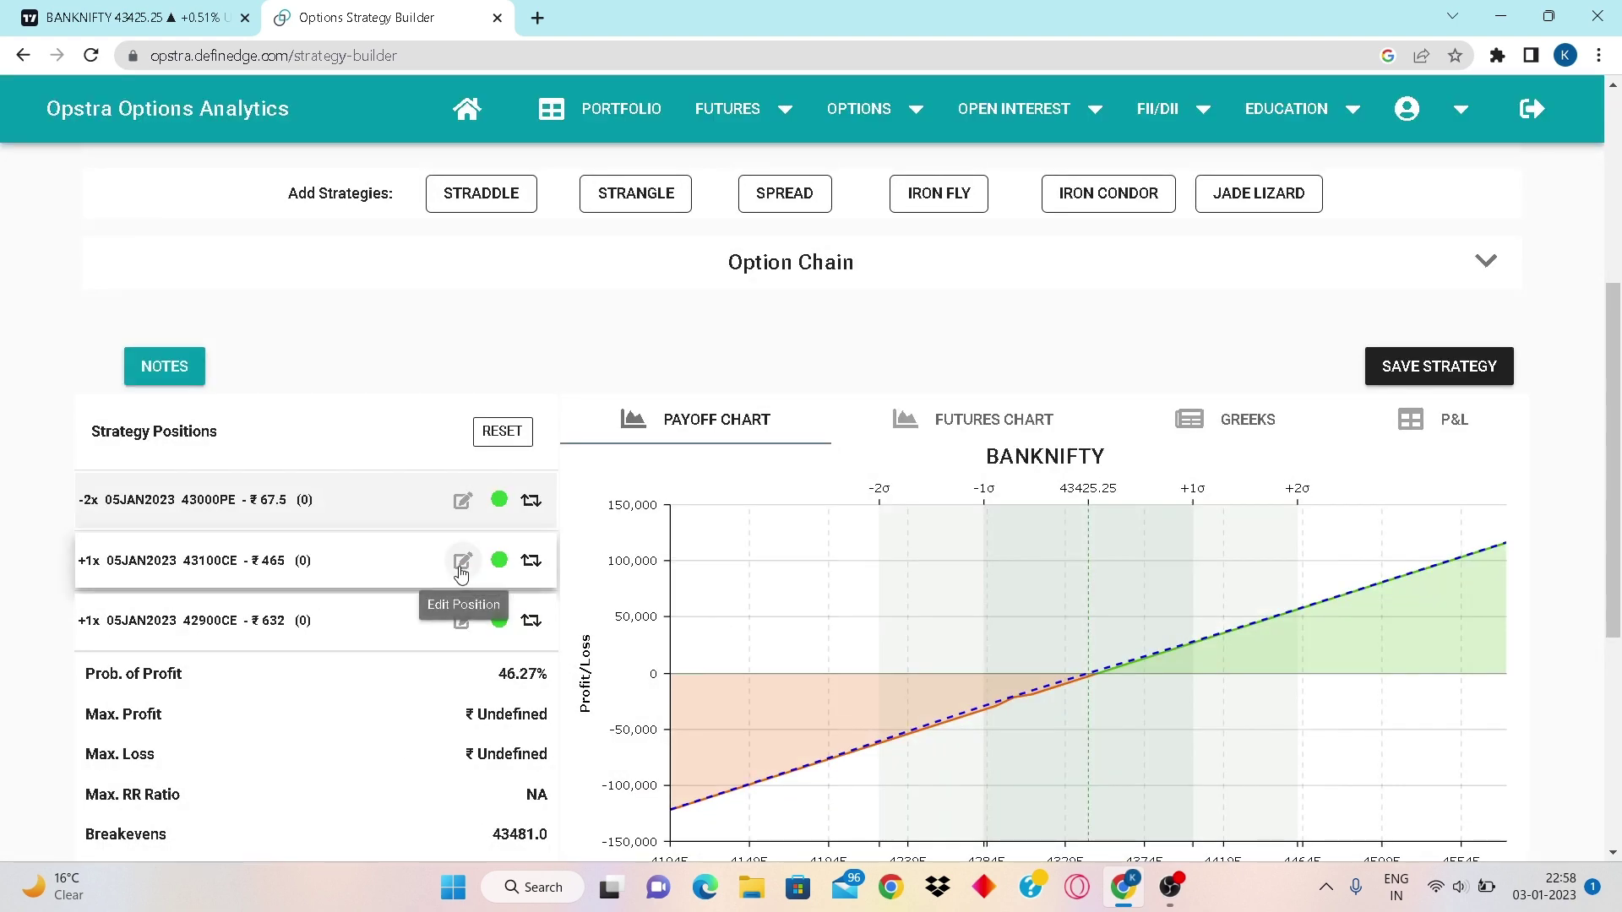
# Modify the bought 43100 CE position so its option type is PE.
pyautogui.click(462, 561)
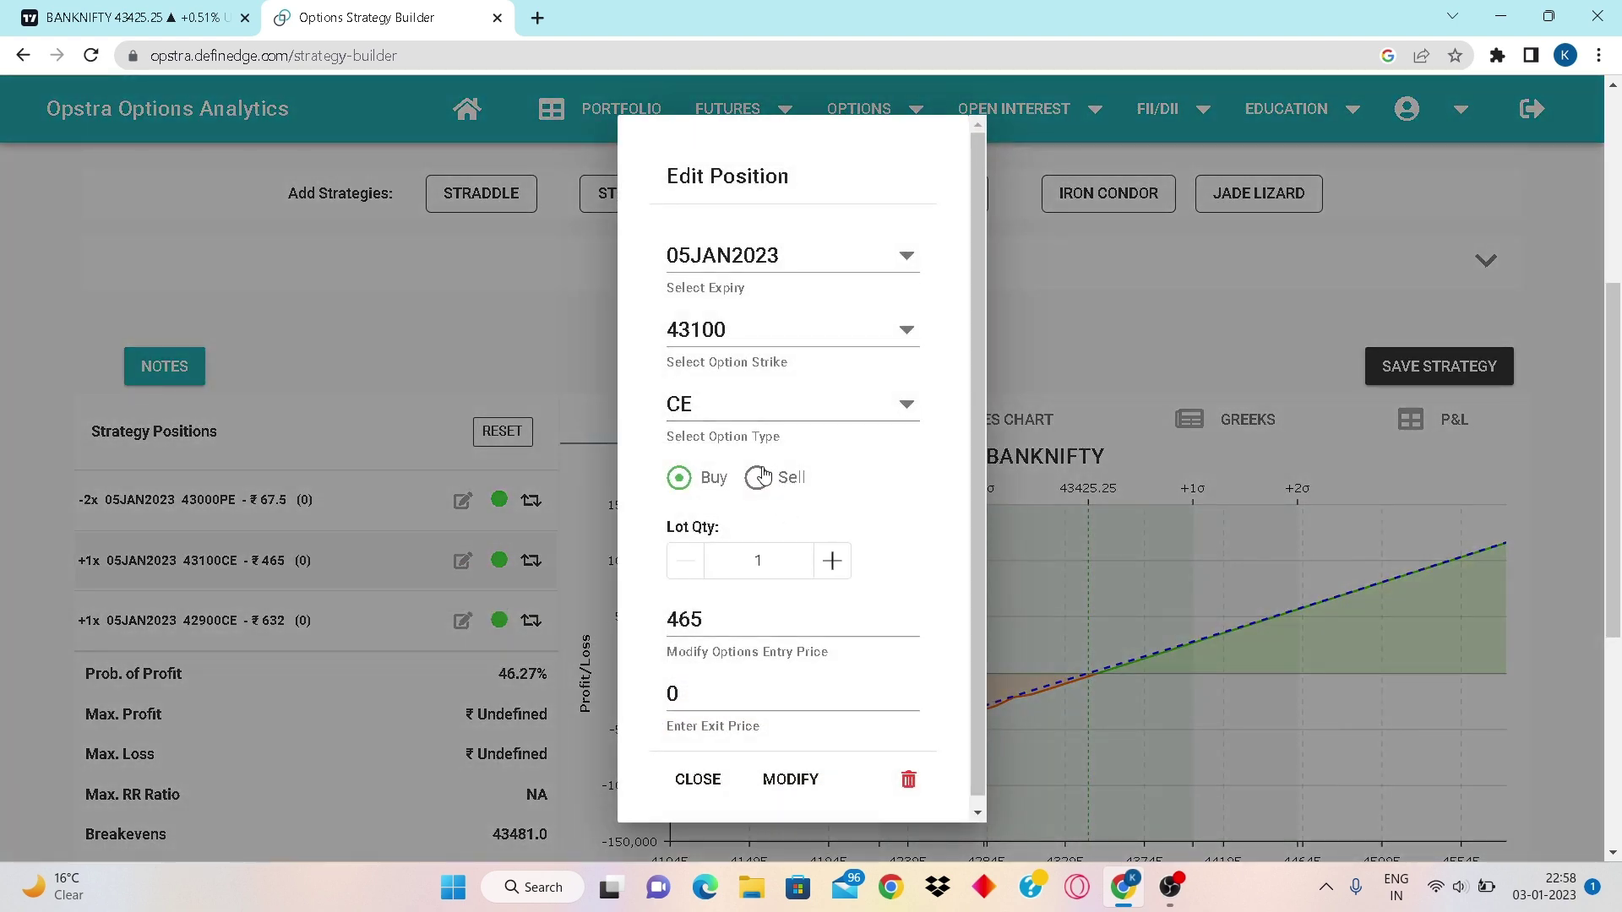
pyautogui.click(760, 398)
pyautogui.click(728, 509)
pyautogui.click(769, 784)
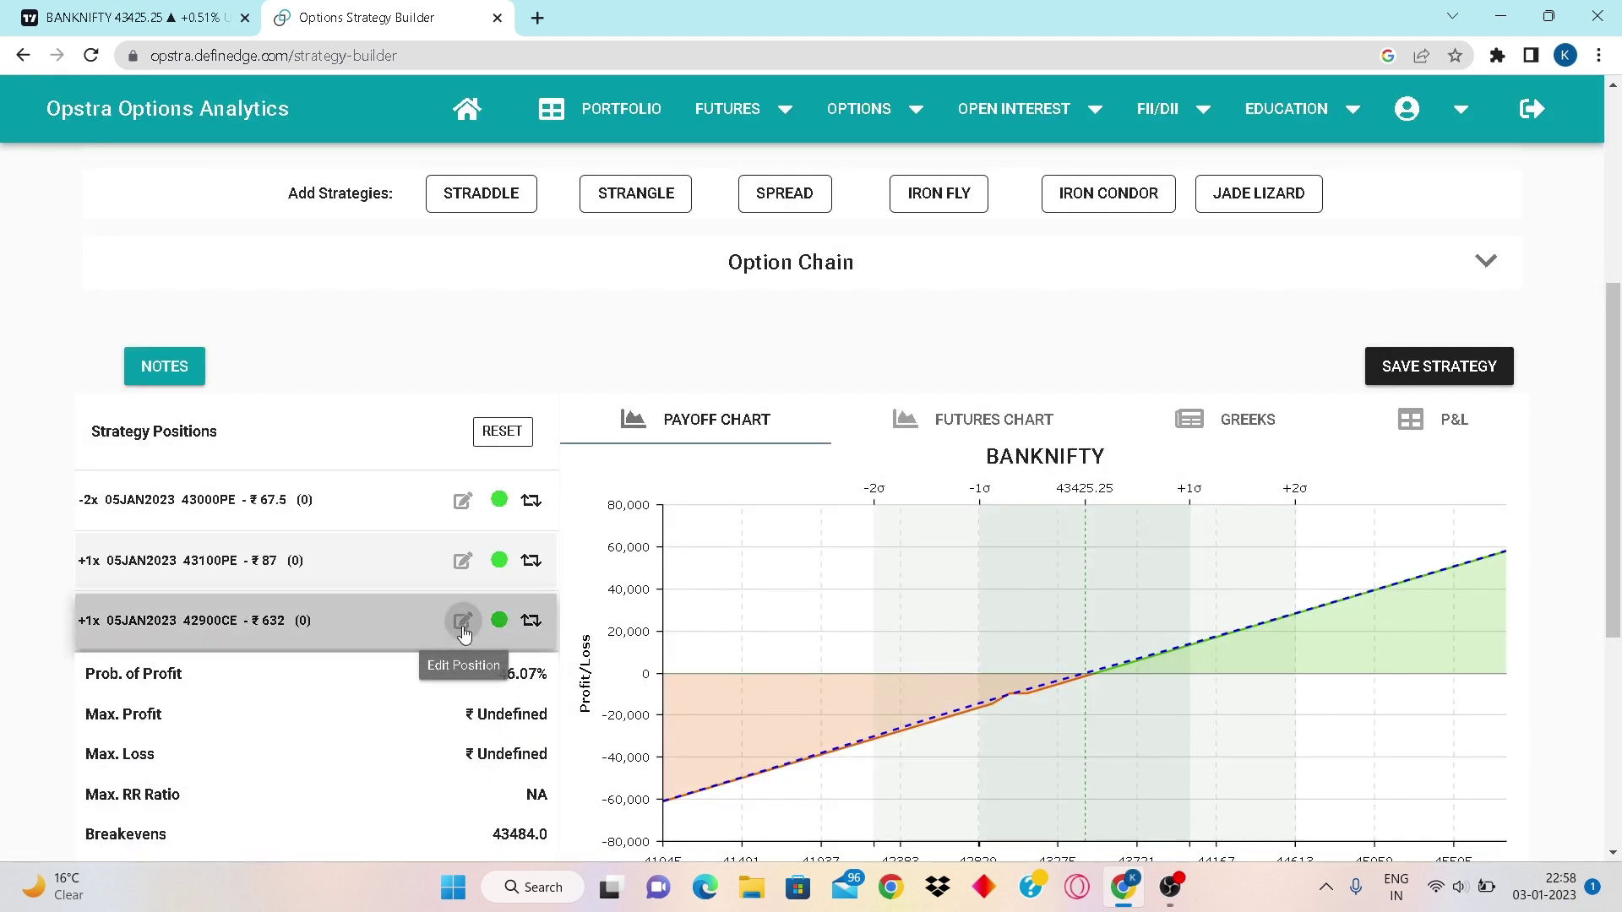
# Modify the bought 42900 CE position so its option type is PE.
pyautogui.click(463, 621)
pyautogui.click(797, 404)
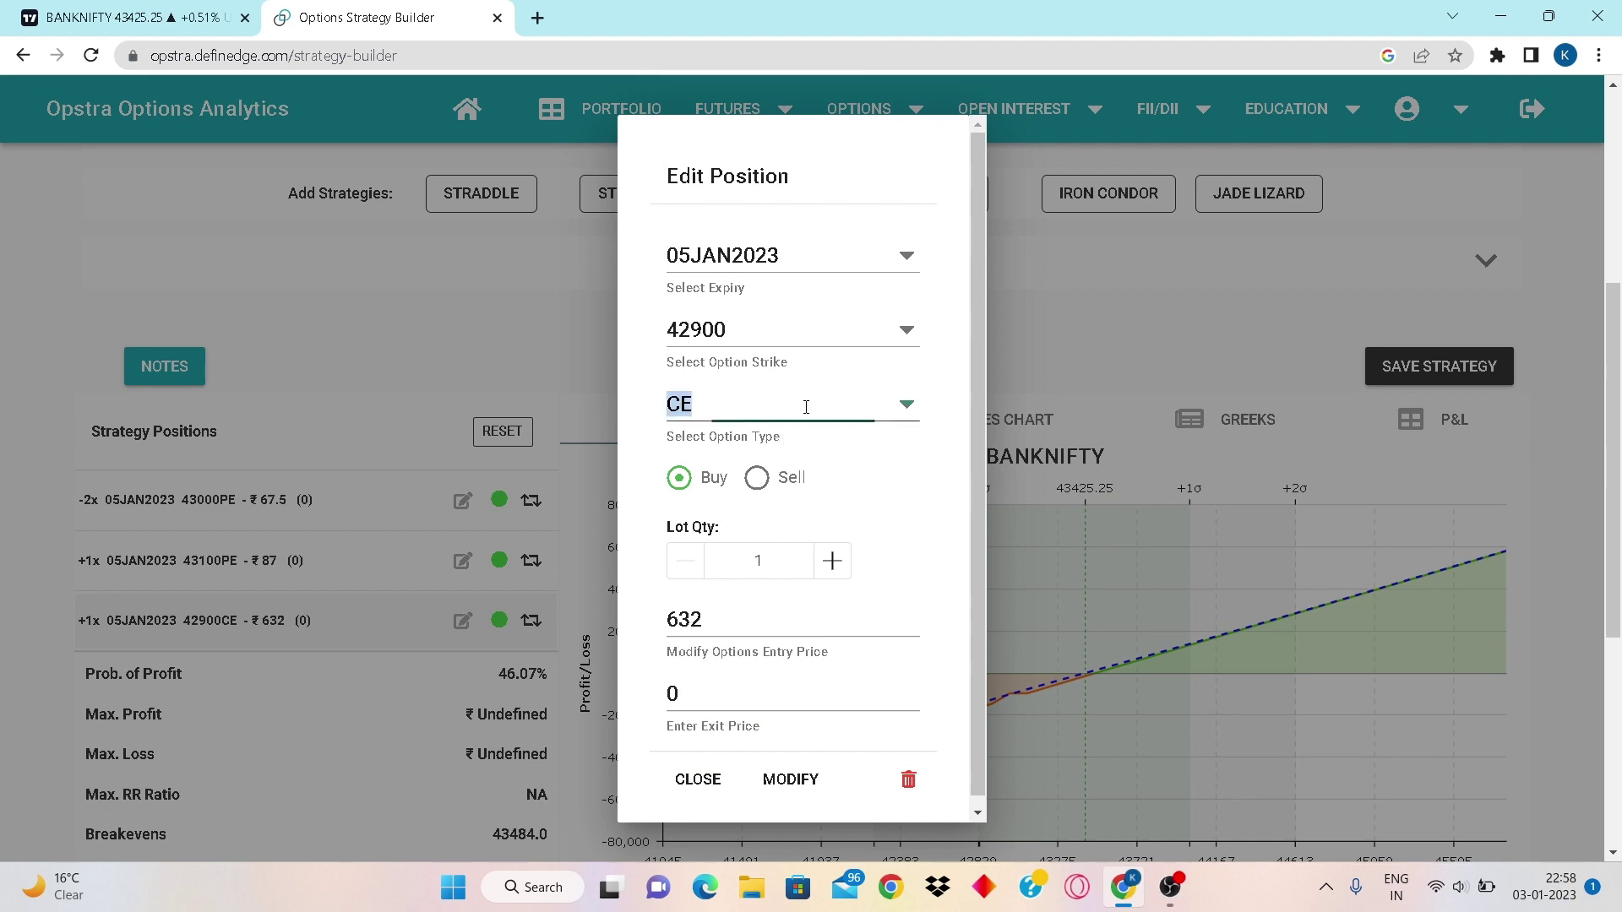
pyautogui.click(767, 529)
pyautogui.click(783, 780)
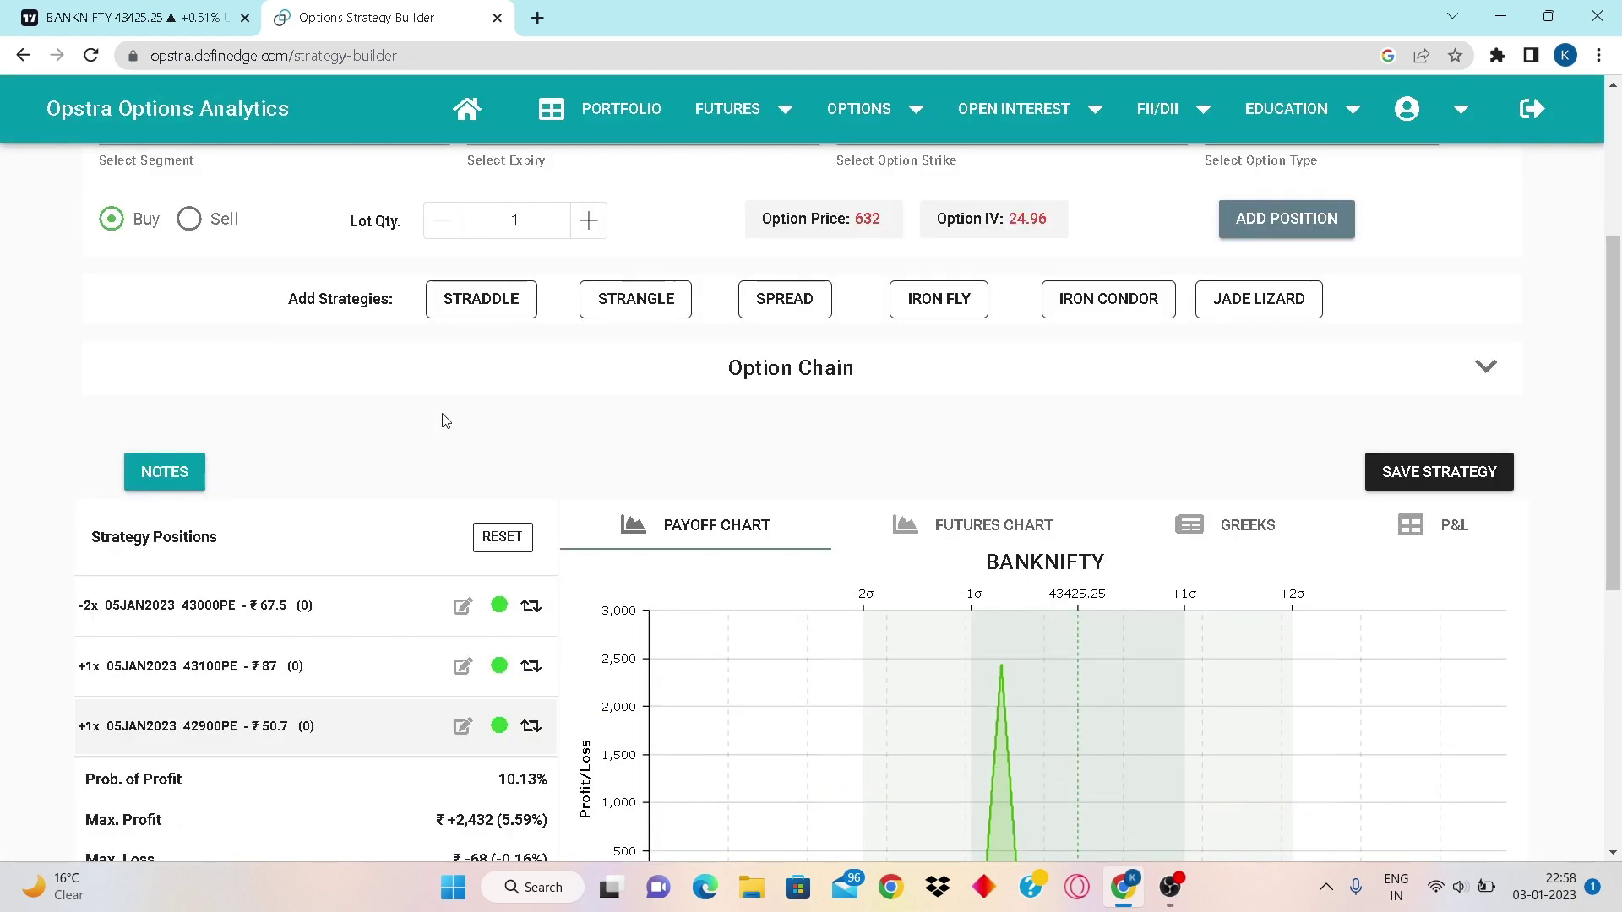
# Examine the BANKNIFTY put butterfly's positions, payoff chart, probability of profit, maximum profit and loss, risk-reward ratio, breakevens and estimated margin.
pyautogui.scroll(-1, 452, 444)
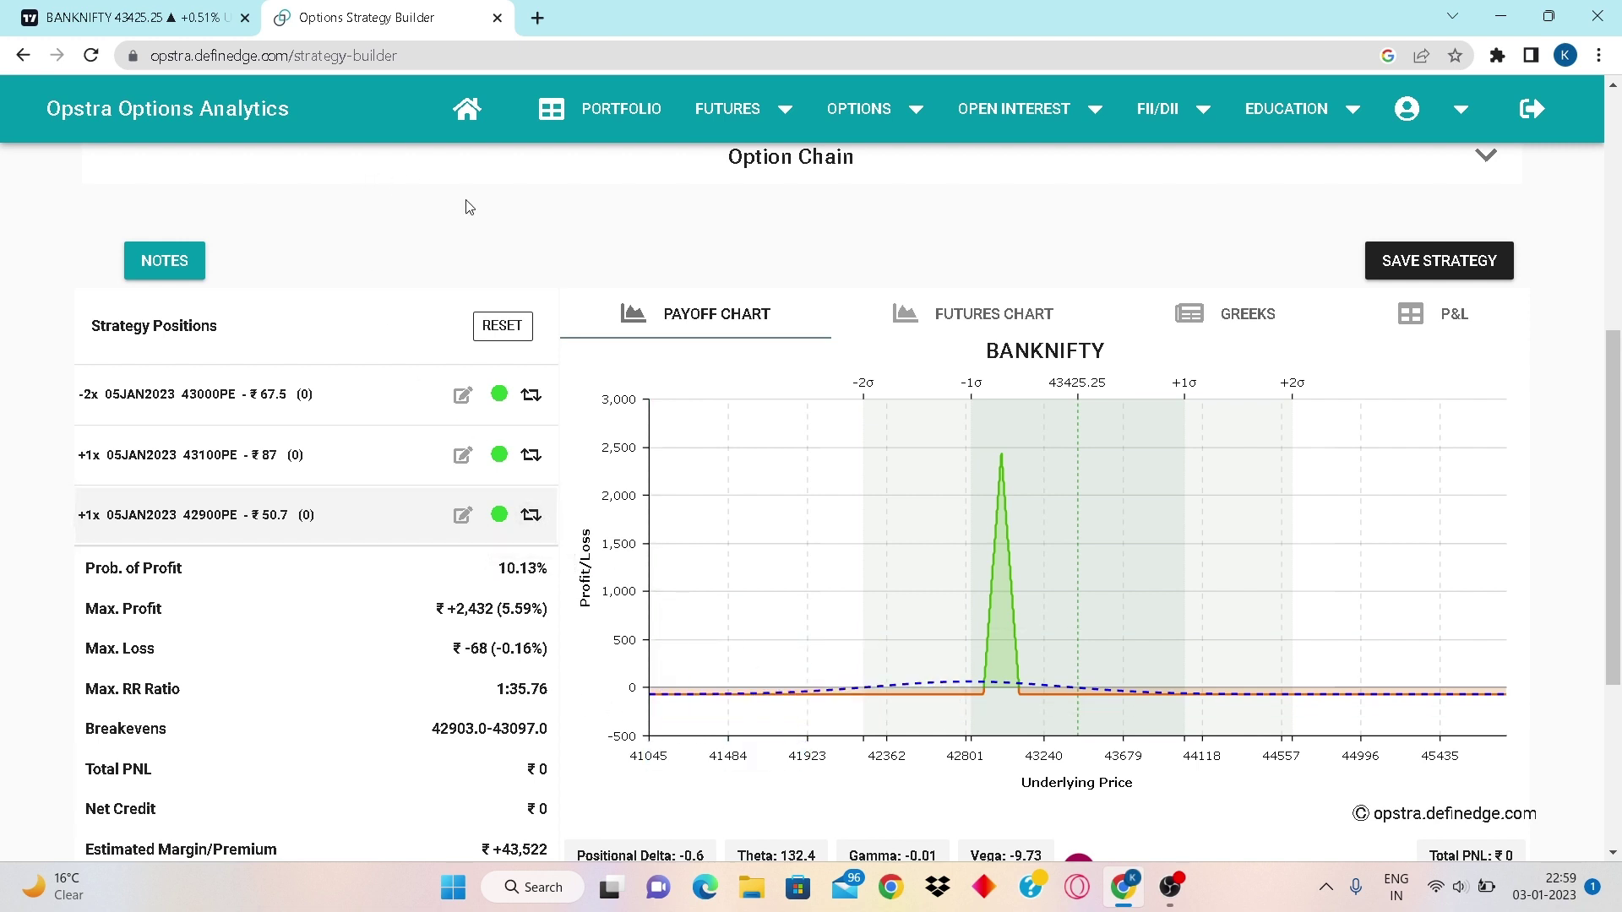
pyautogui.scroll(-2, 498, 406)
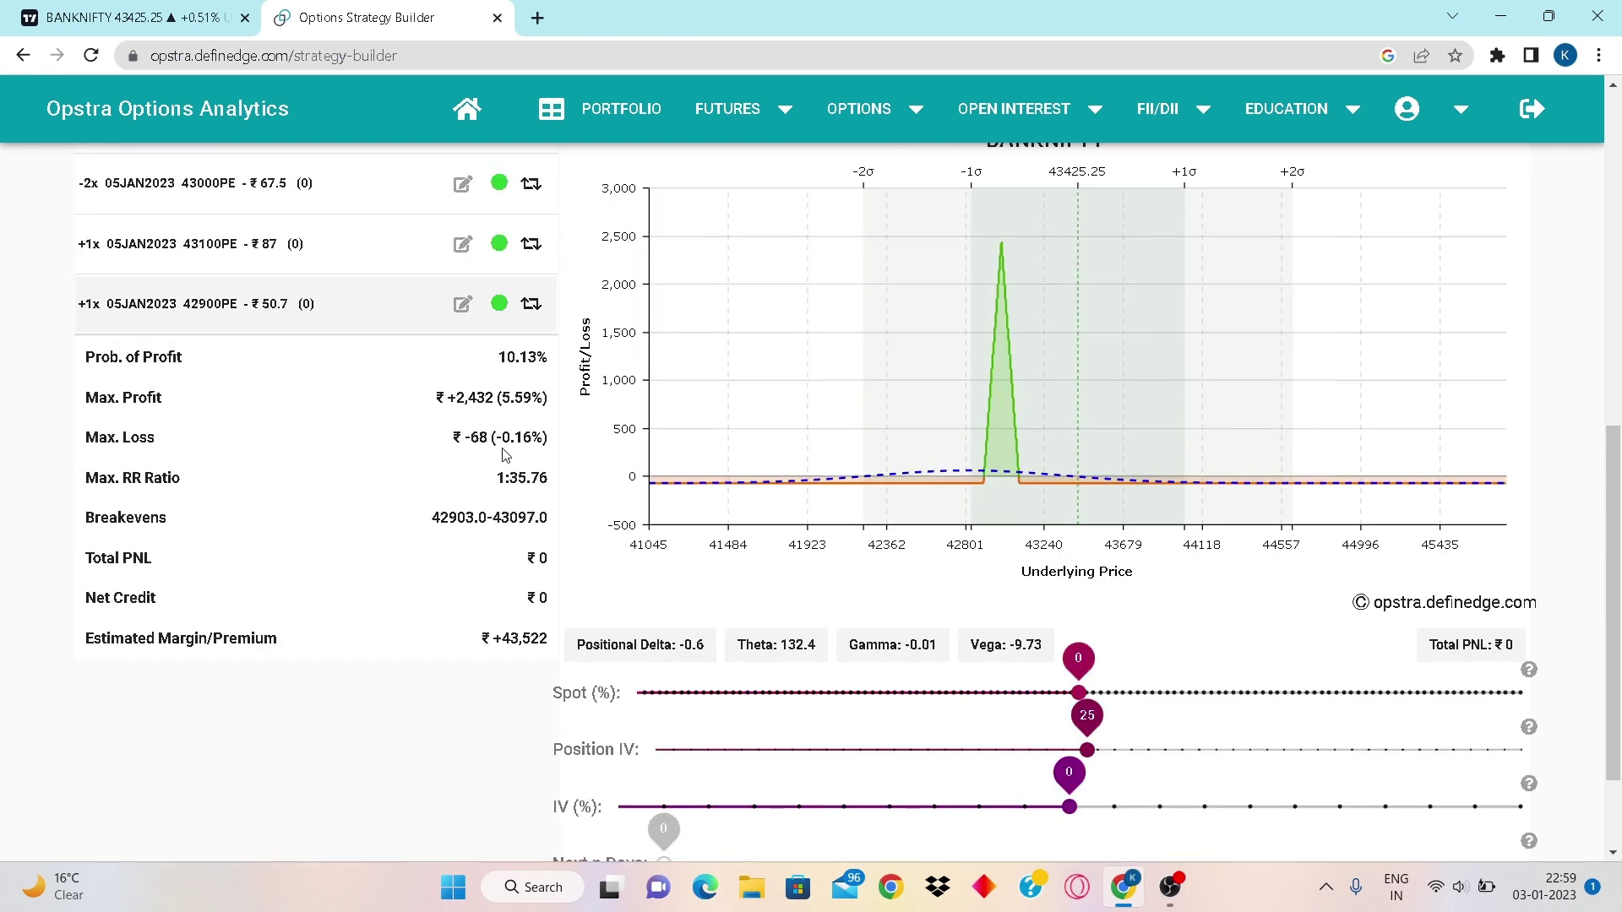
pyautogui.scroll(1, 507, 467)
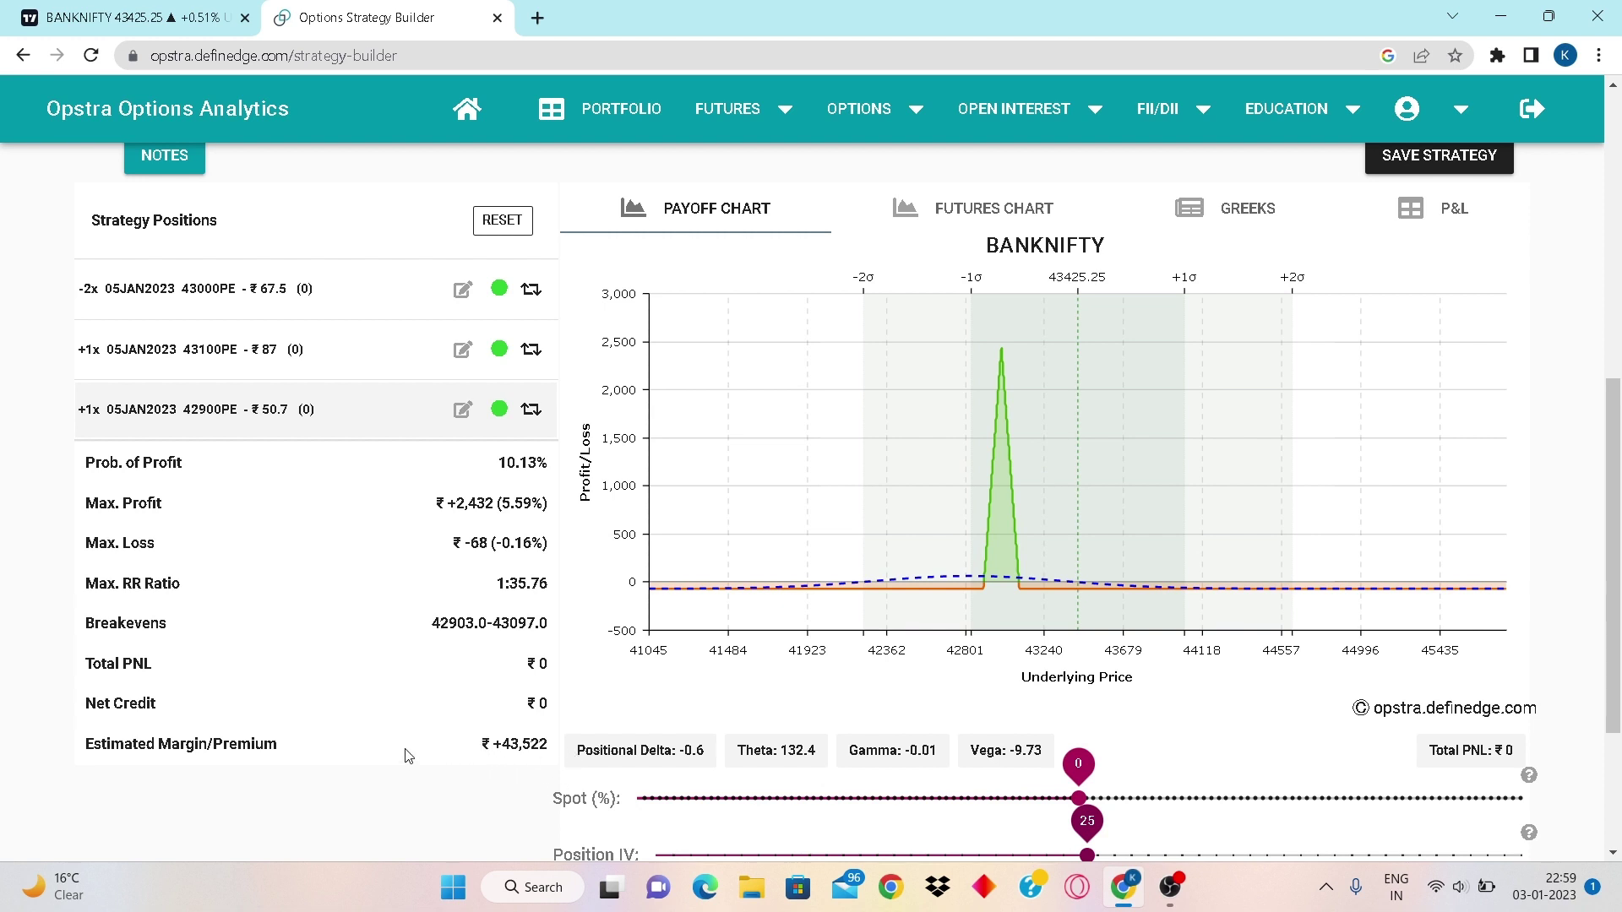
pyautogui.scroll(1, 400, 732)
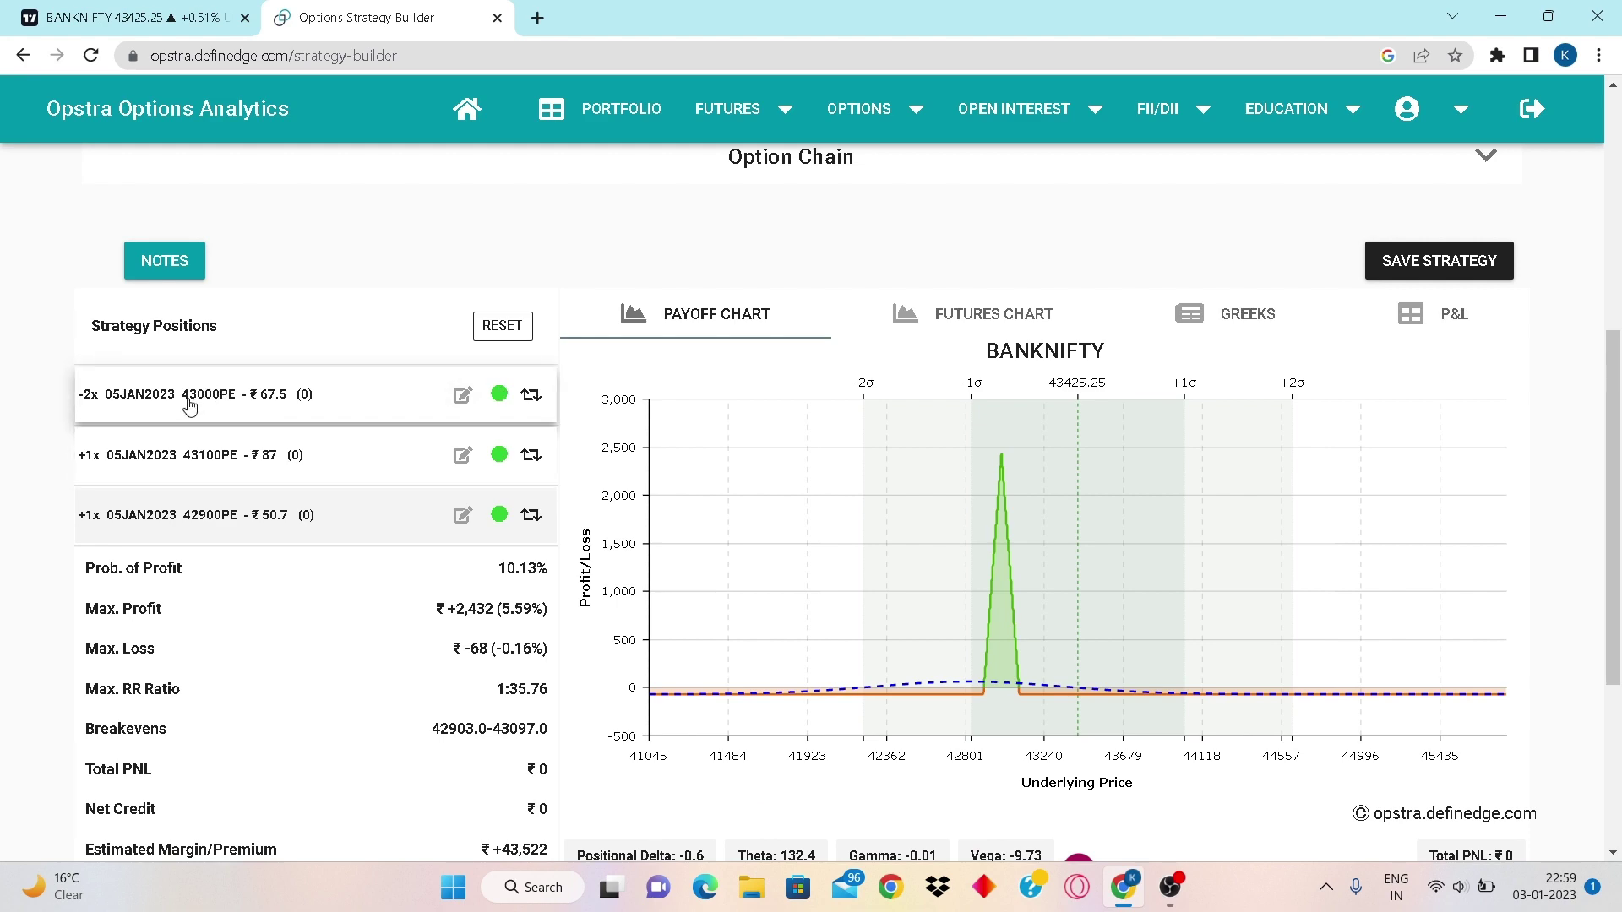
pyautogui.scroll(-1, 467, 691)
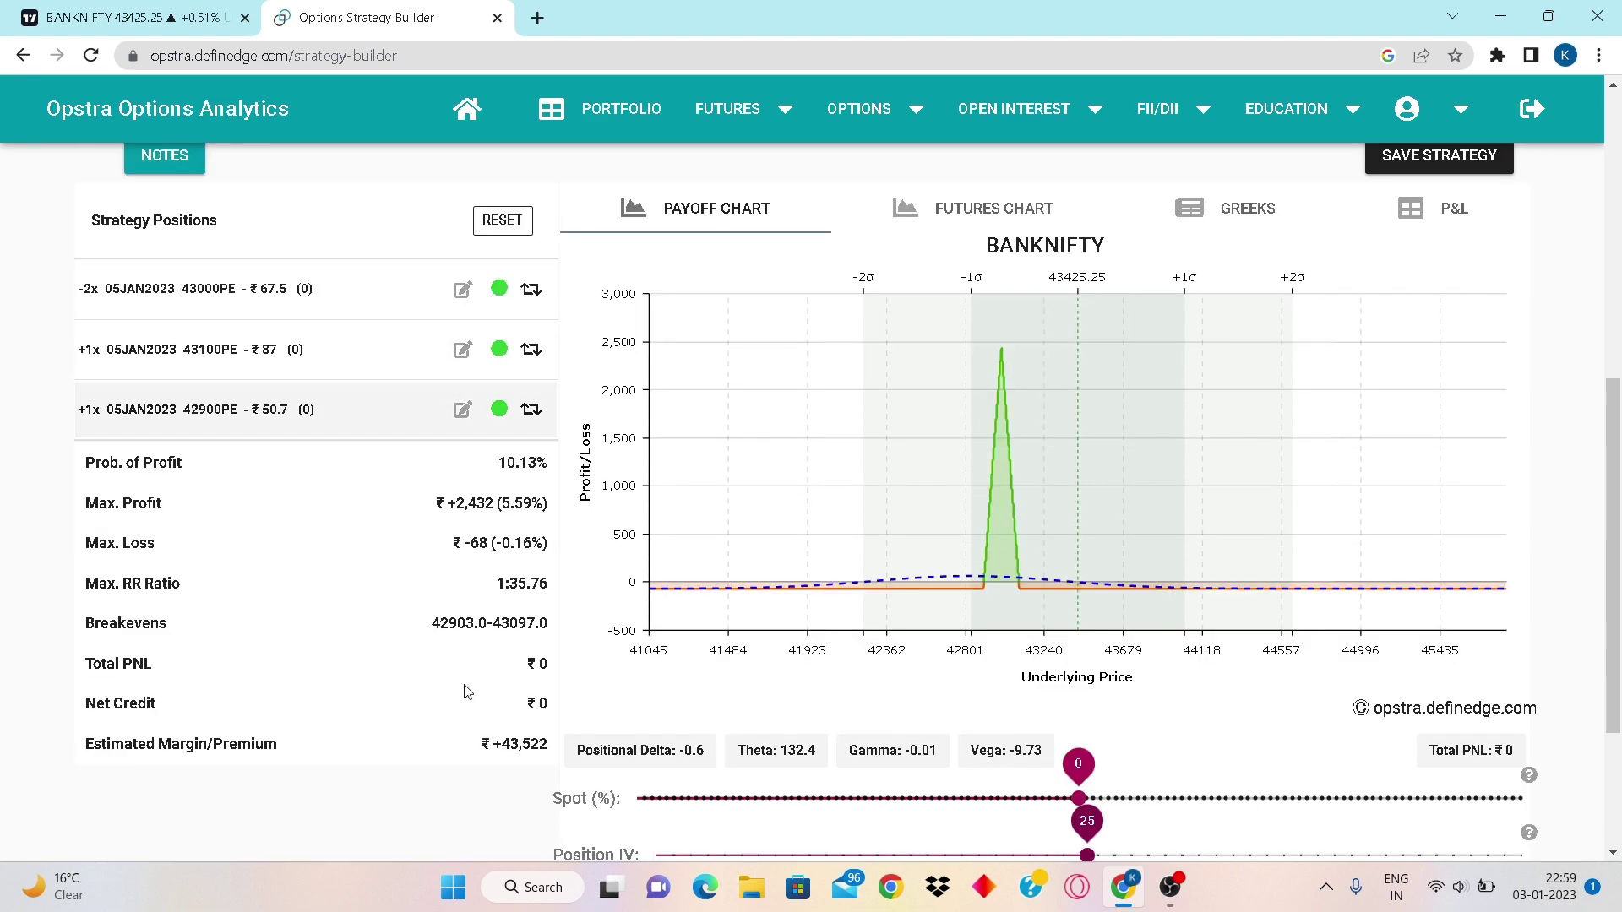
pyautogui.scroll(5, 517, 650)
pyautogui.scroll(-2, 402, 634)
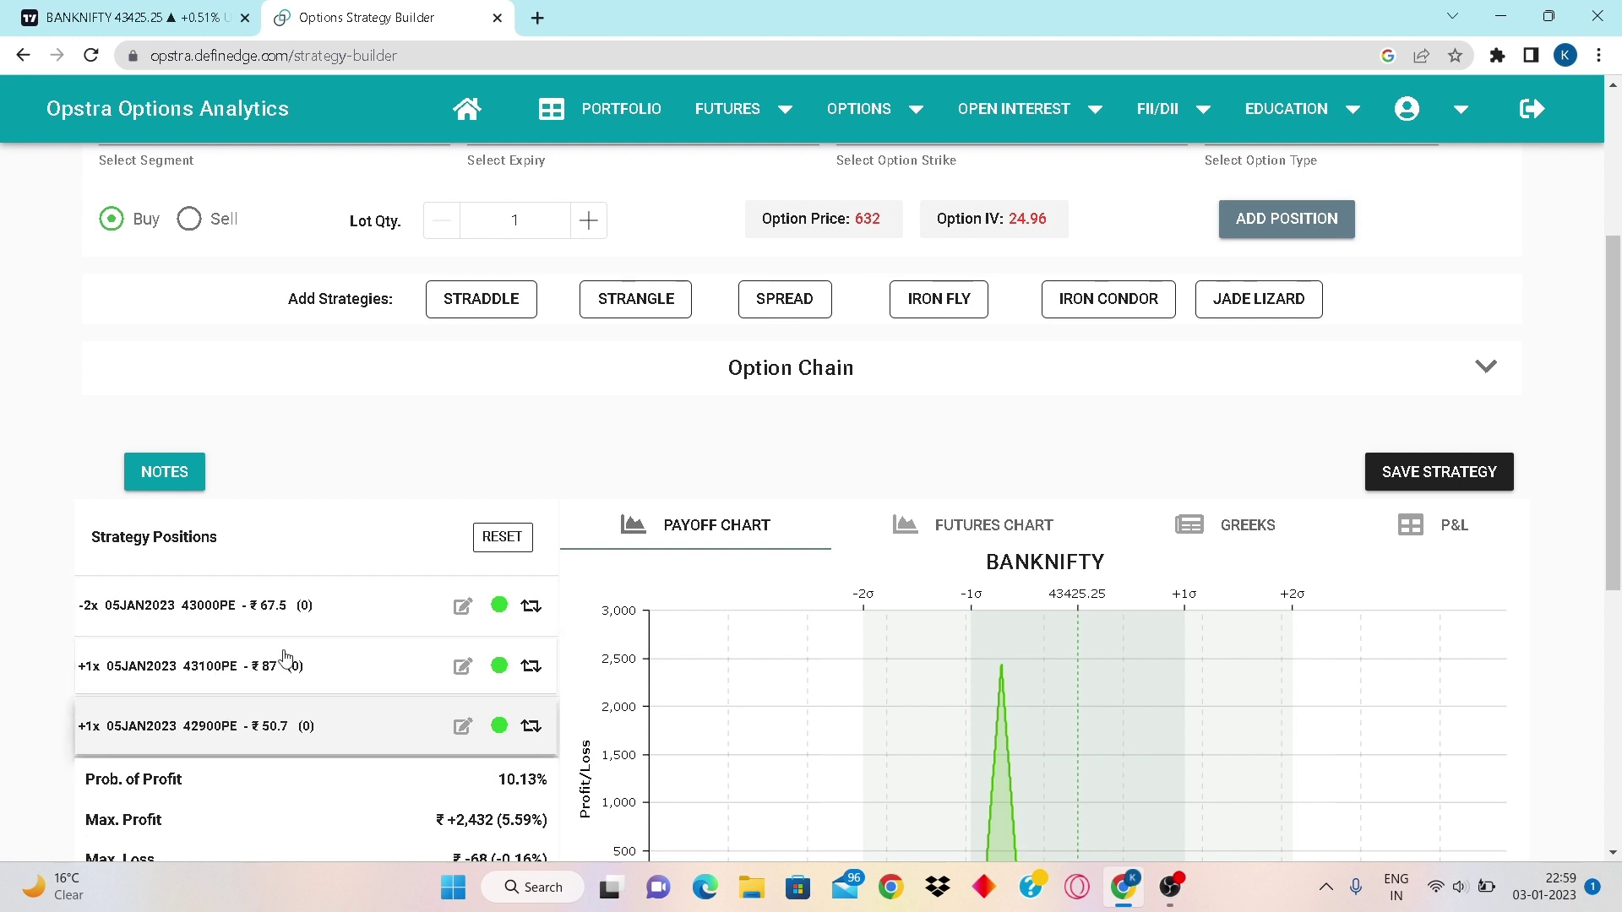
pyautogui.scroll(3, 355, 443)
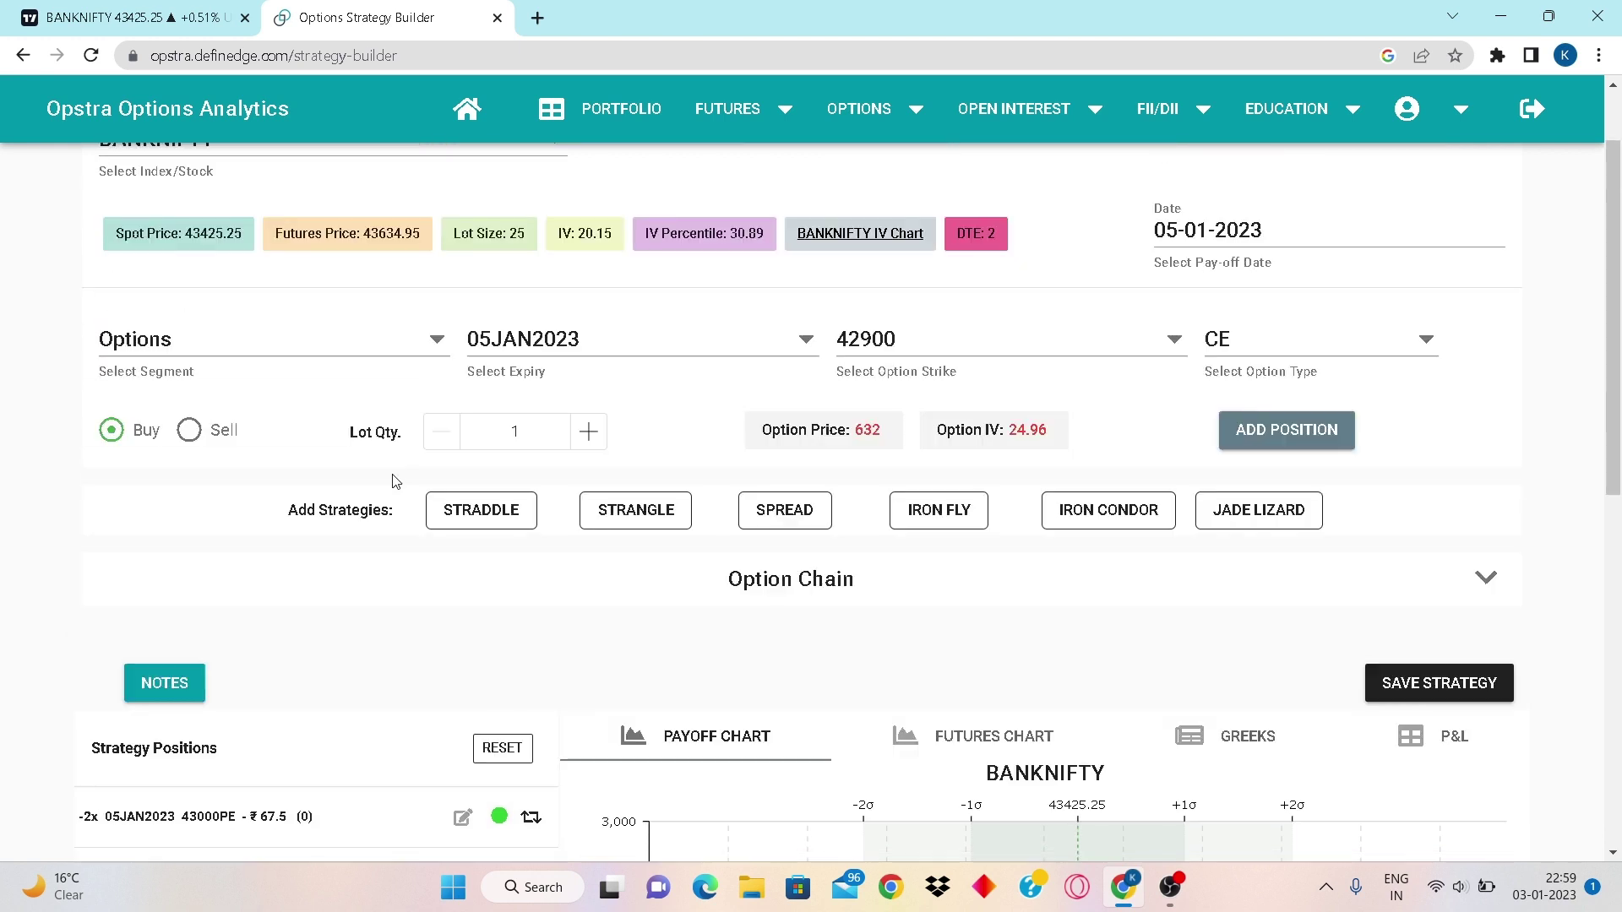